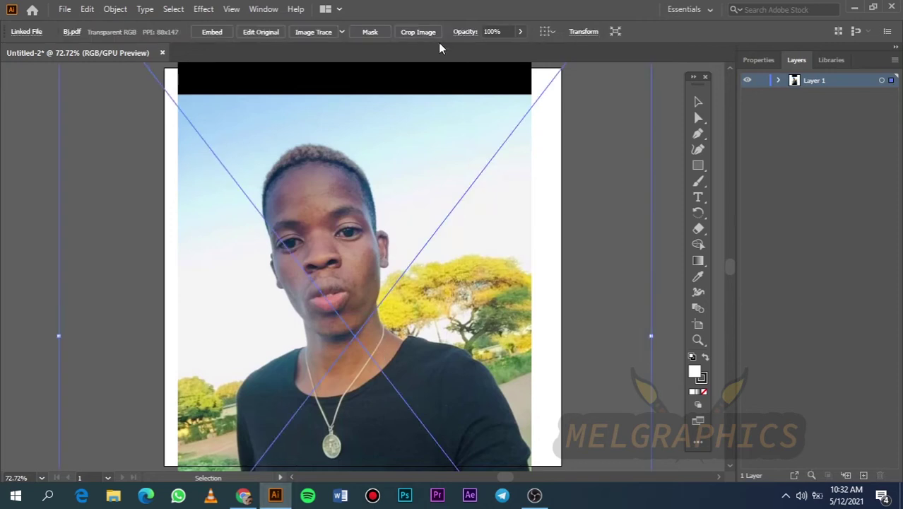
- Fade and lock the reference photo on Layer 1, and add Layer 2 above it
click(520, 31)
scroll(584, 216, up, 5)
click(585, 215)
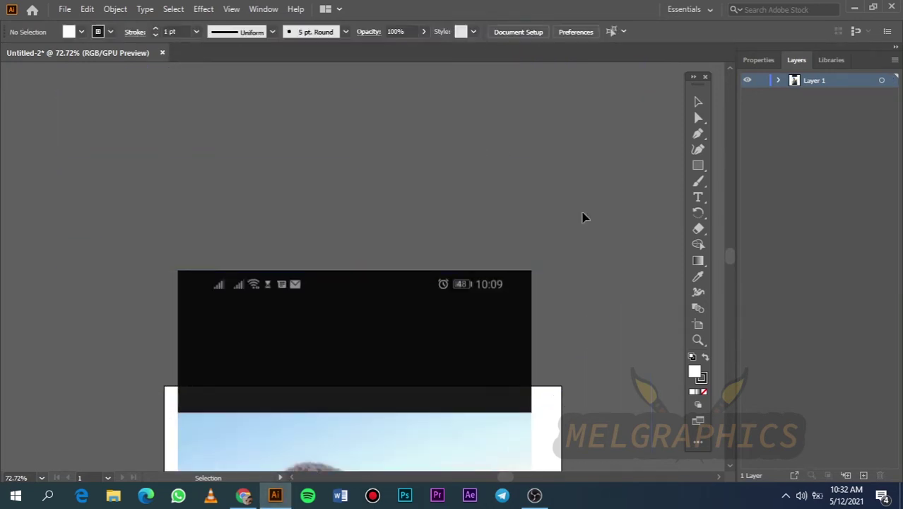
key(l)
click(761, 80)
key(ctrl+l)
- Draw a flat ellipse with black fill and no stroke, and paint a trial brush stroke
drag(164, 231, 615, 230)
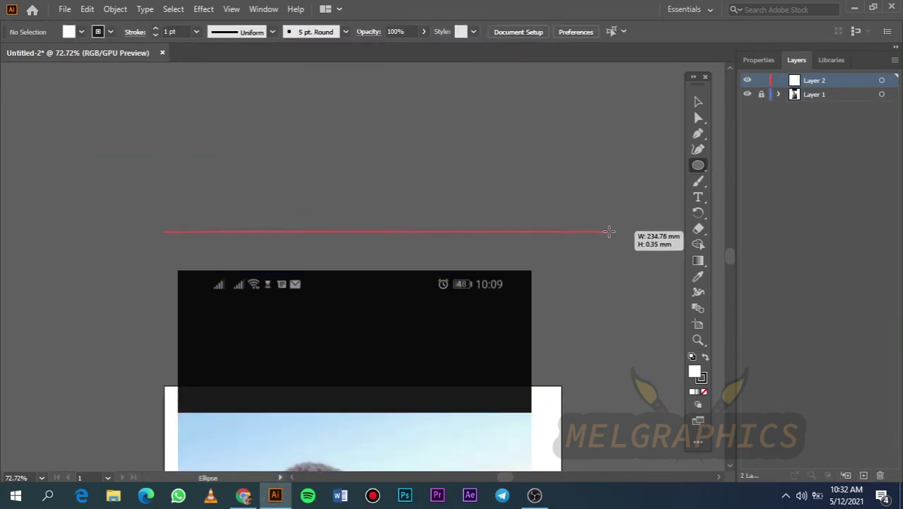
key(shift+x)
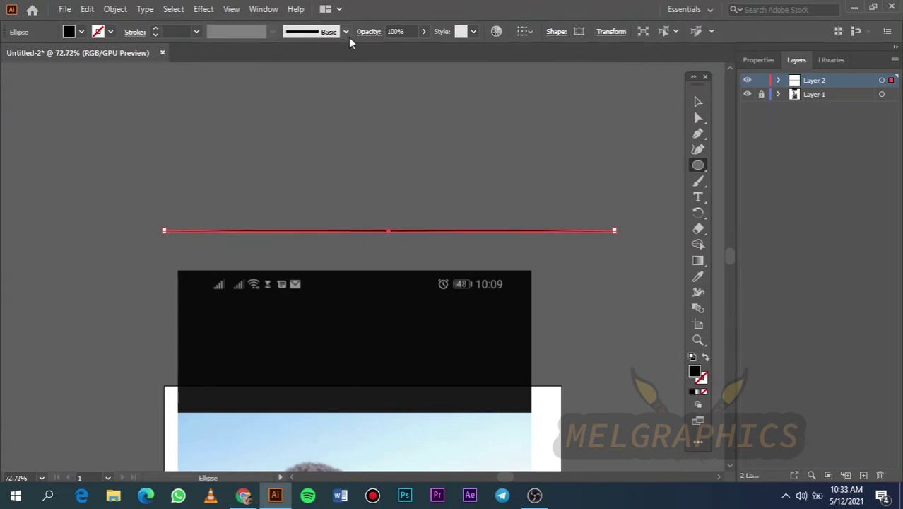
click(346, 31)
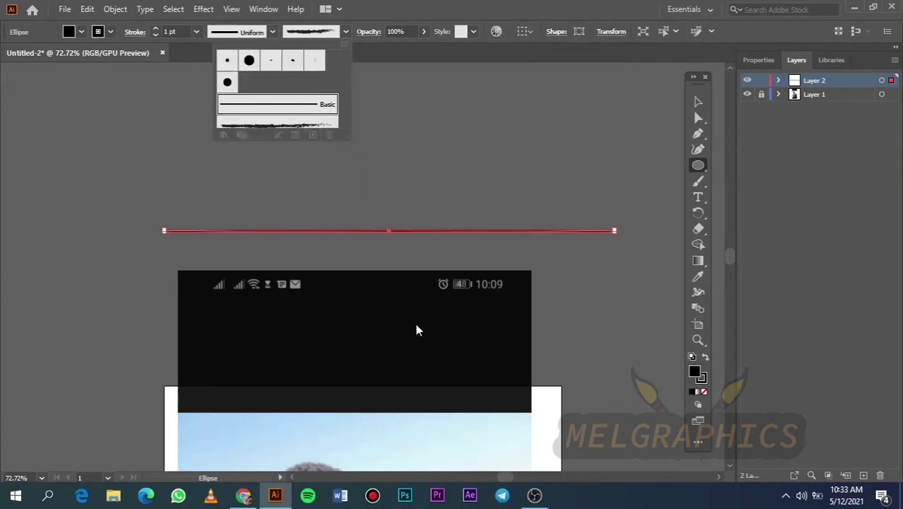
click(698, 181)
drag(534, 186, 605, 81)
scroll(449, 276, down, 10)
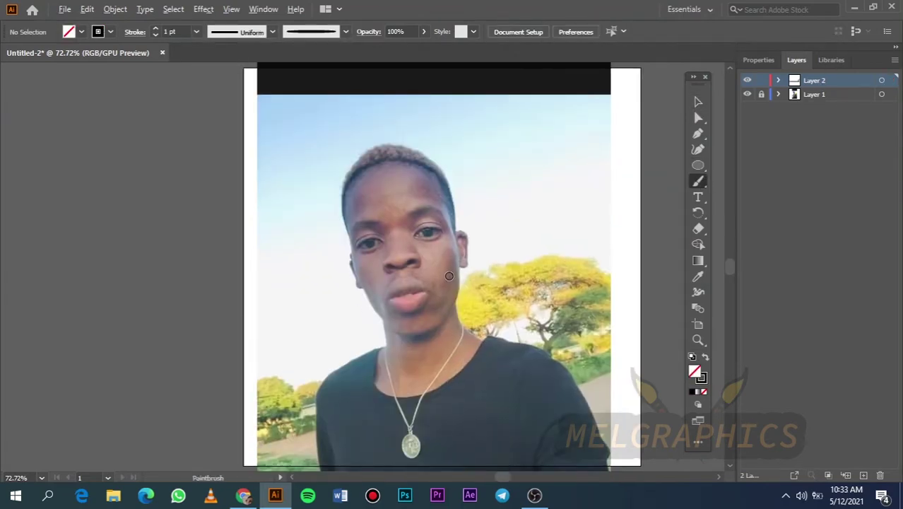
scroll(452, 269, up, 3)
scroll(468, 212, up, 10)
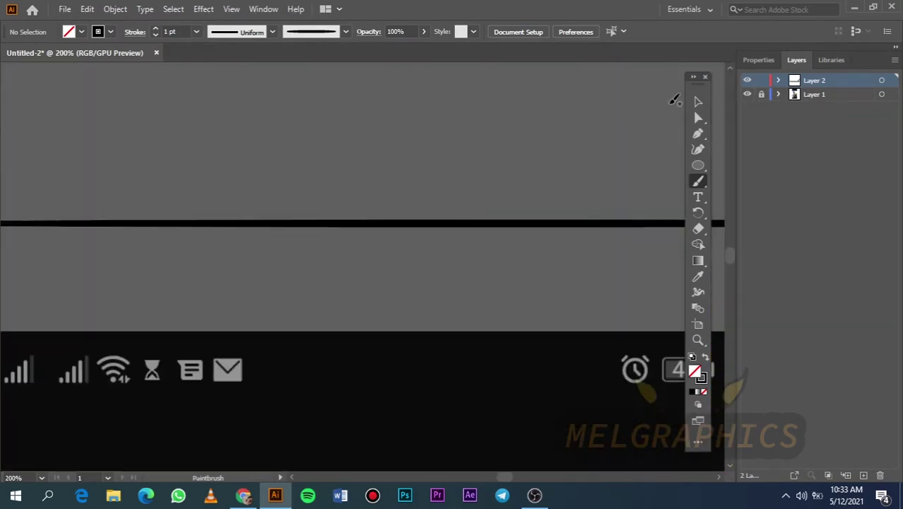
- Select the flat black line and apply the chosen brush definition to it
key(v)
click(485, 225)
click(485, 225)
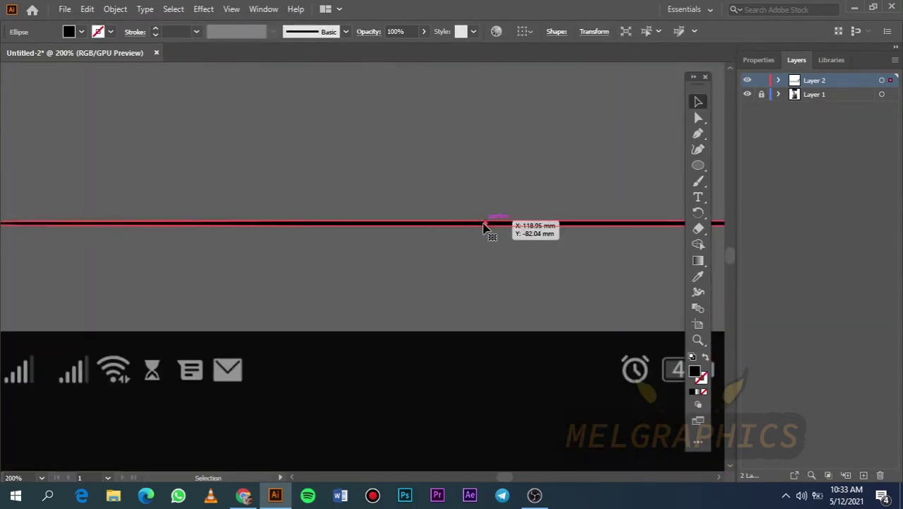
click(345, 31)
click(698, 181)
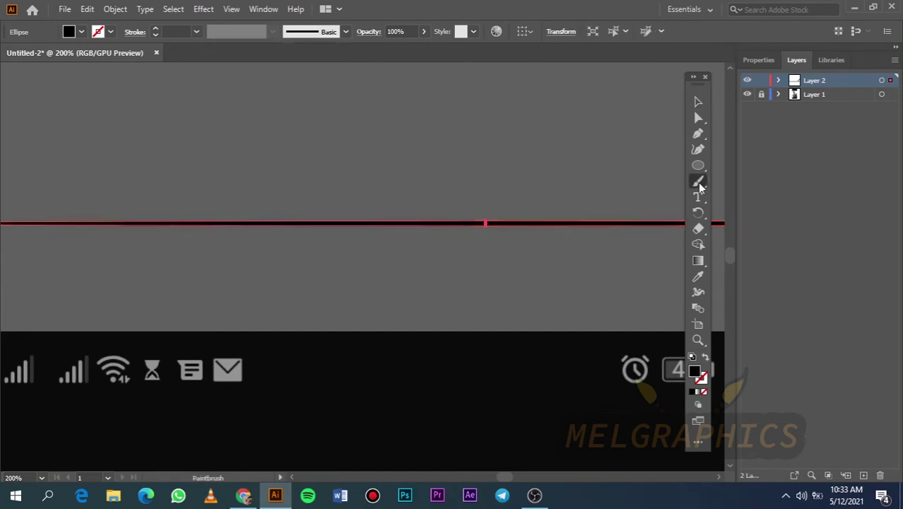
scroll(424, 269, down, 10)
- Trace the lower lip outline in black brush strokes, redoing the first attempt
drag(467, 233, 475, 297)
scroll(330, 326, up, 2)
scroll(330, 325, left, 3)
drag(284, 324, 332, 362)
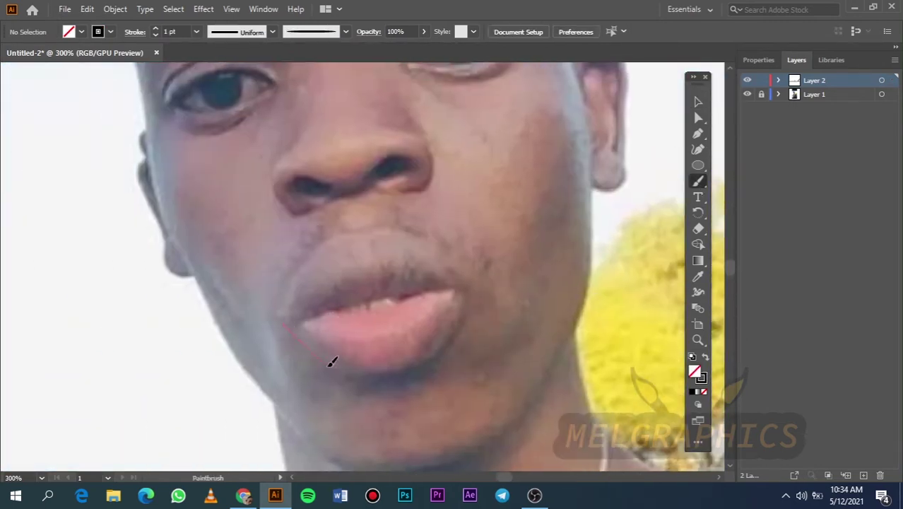
drag(442, 353, 478, 274)
key(ctrl+z)
drag(329, 367, 467, 287)
- Trace the upper lip, the line where the lips meet, and the mouth opening's top edge
drag(277, 324, 283, 322)
key(ctrl+z)
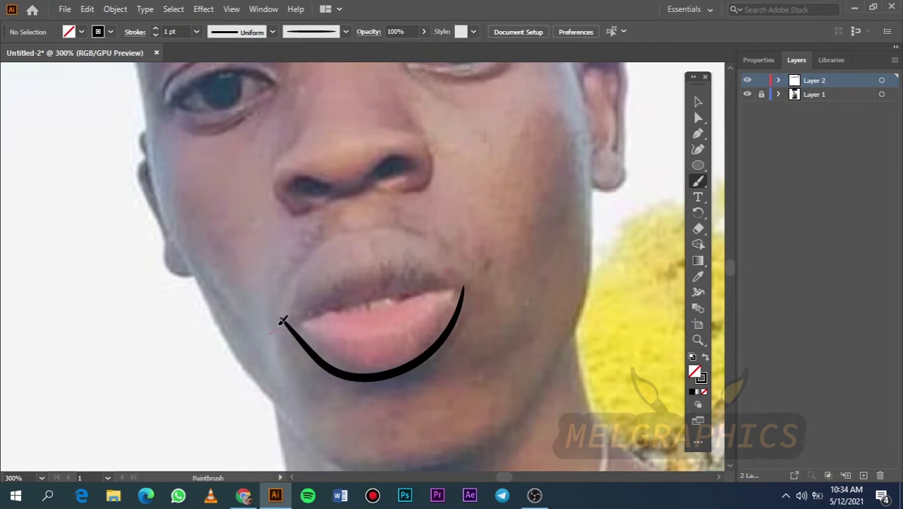
drag(466, 282, 482, 308)
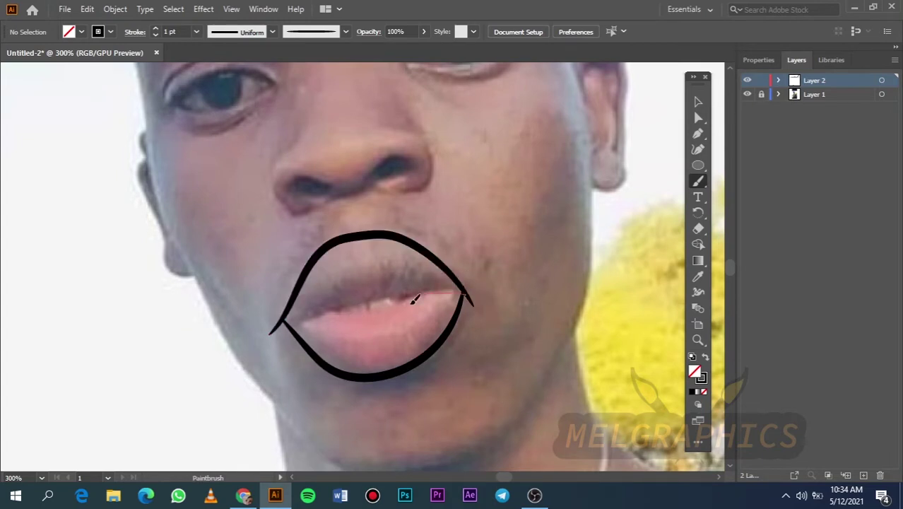
drag(319, 308, 258, 336)
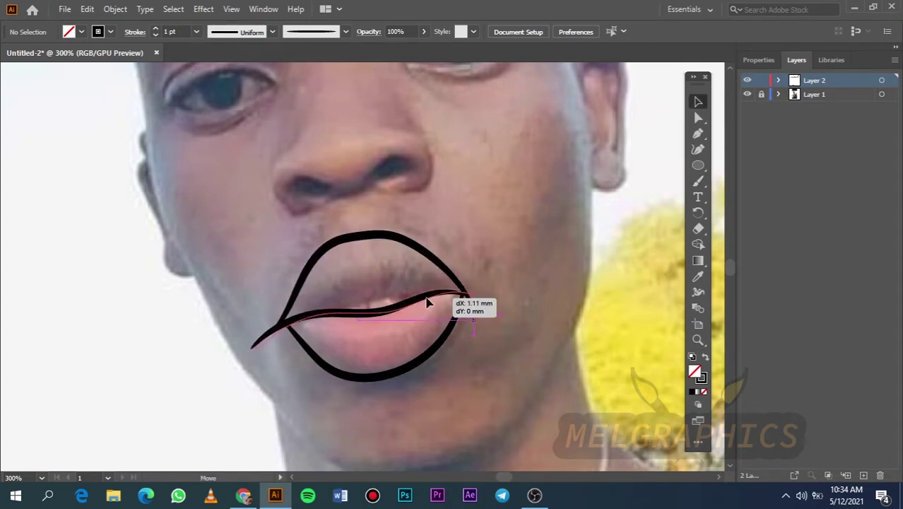
key(ctrl+z)
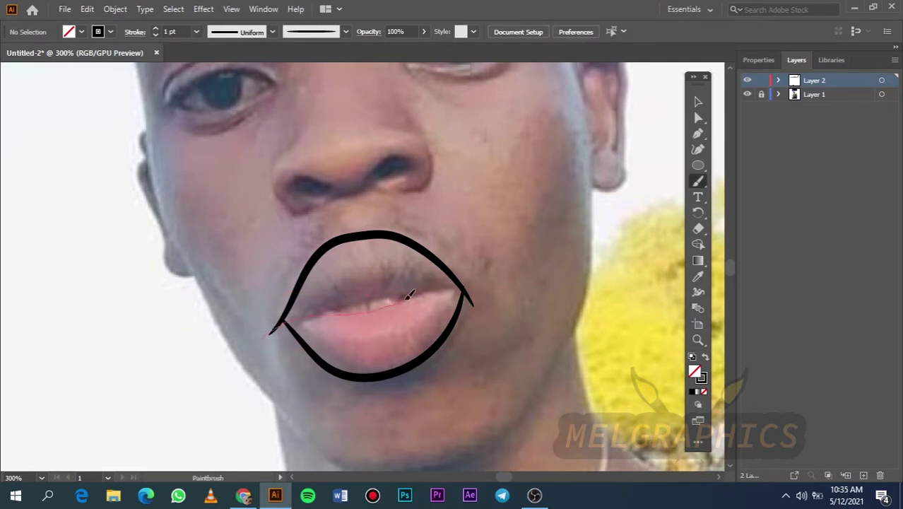
drag(409, 295, 488, 309)
key(ctrl+z)
drag(355, 318, 263, 334)
key(ctrl+z)
drag(481, 296, 247, 345)
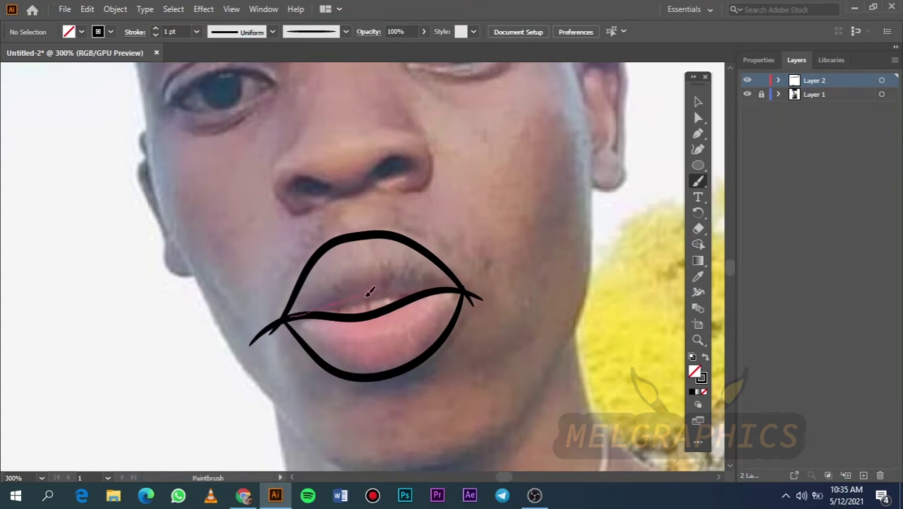
drag(367, 294, 486, 300)
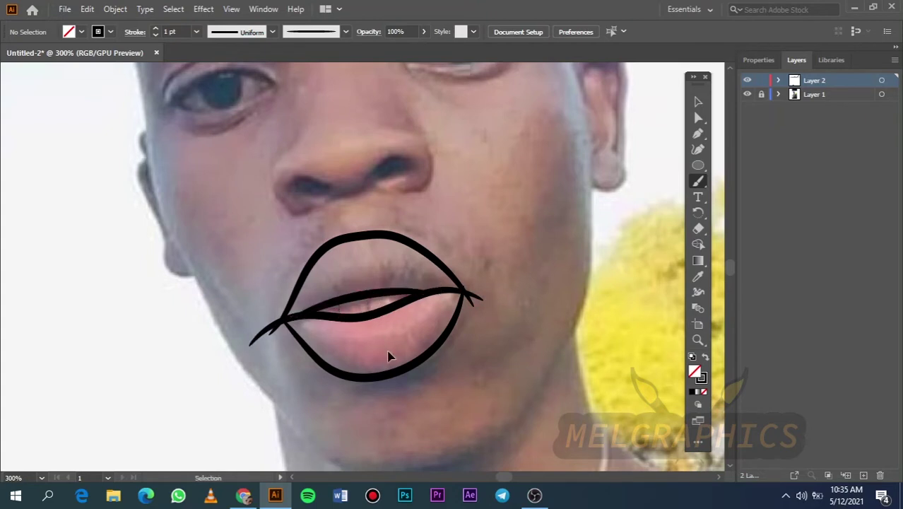
- Select all the lip strokes, group them with Ctrl+G, and fit the artboard in view
key(v)
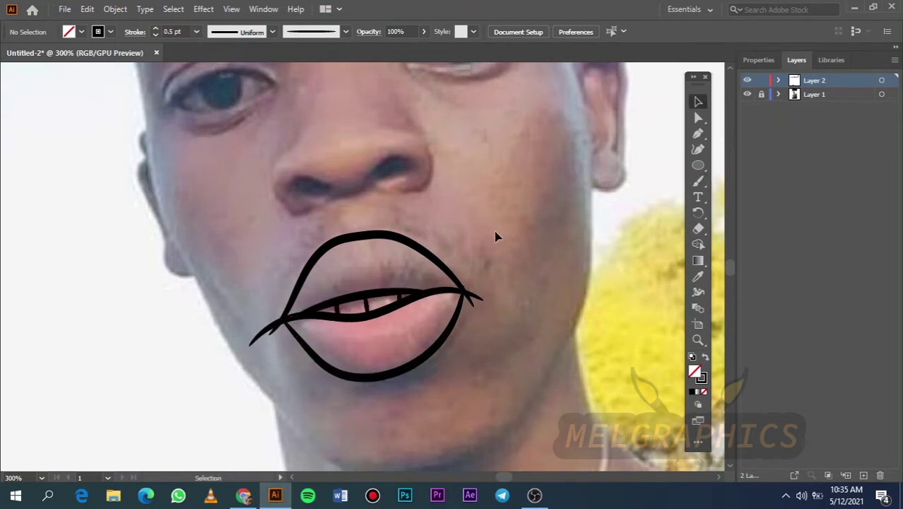
key(ctrl+a)
key(ctrl+g)
double_click(472, 297)
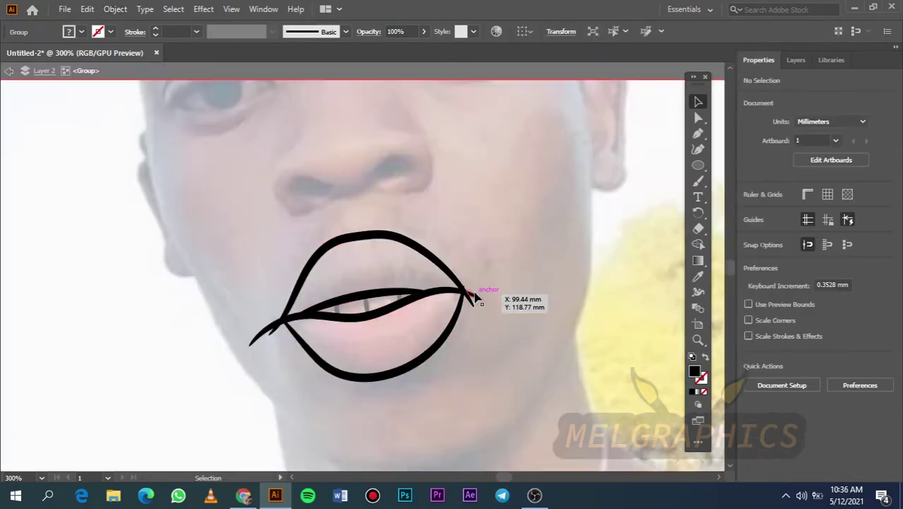
scroll(472, 302, up, 3)
scroll(424, 212, up, 3)
scroll(181, 418, down, 4)
scroll(337, 308, up, 3)
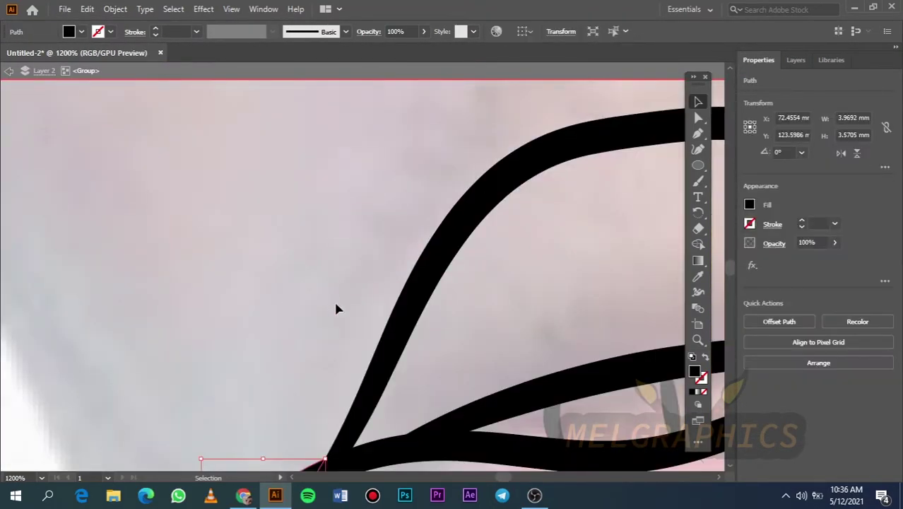
scroll(336, 308, up, 2)
key(ctrl+0)
key(Escape)
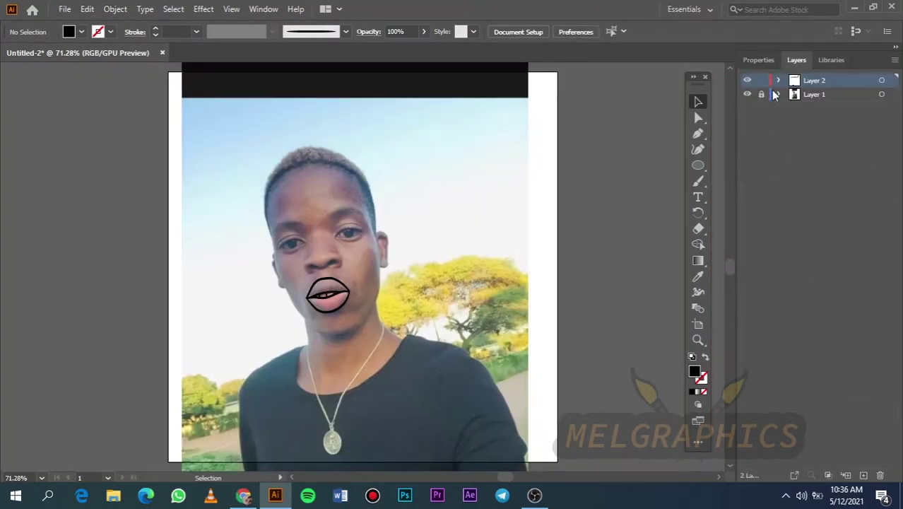
- Brush the right side of the nose, both nostril curves and the nose bridge
alt+scroll(353, 247, up, 5)
key(b)
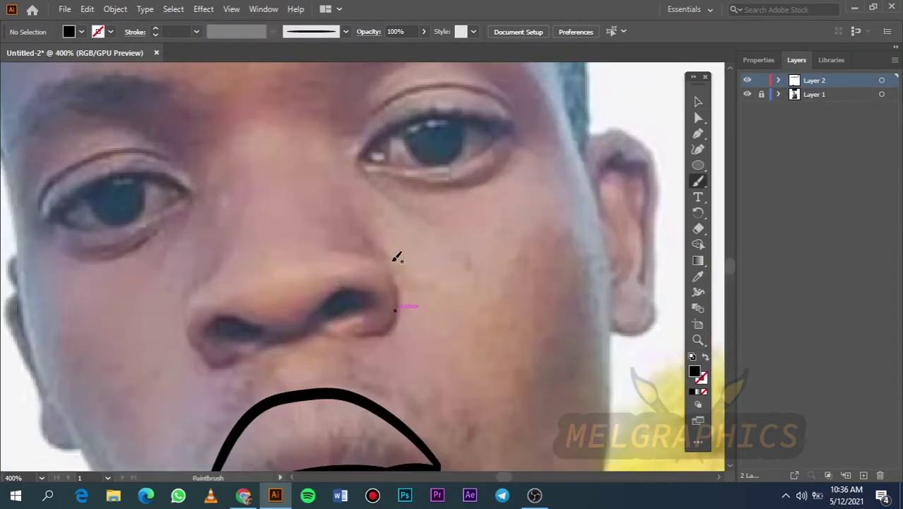
drag(289, 336, 374, 320)
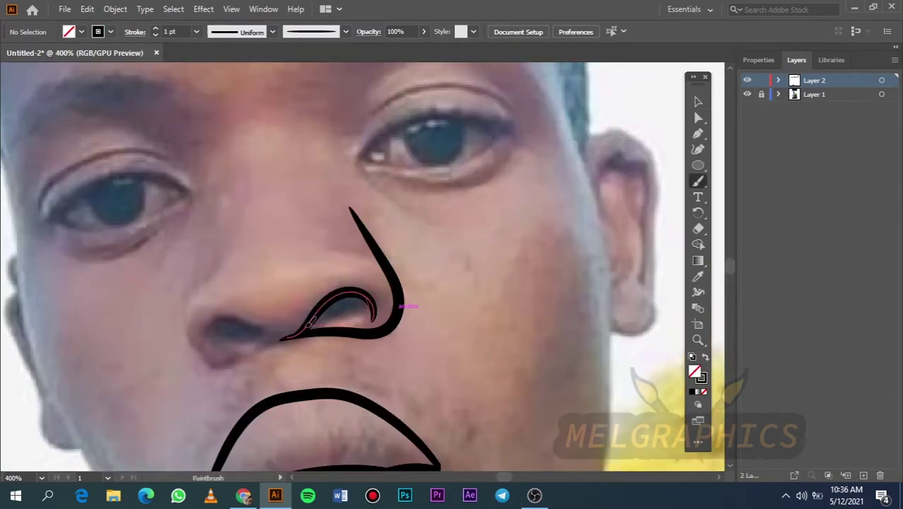
drag(348, 285, 309, 332)
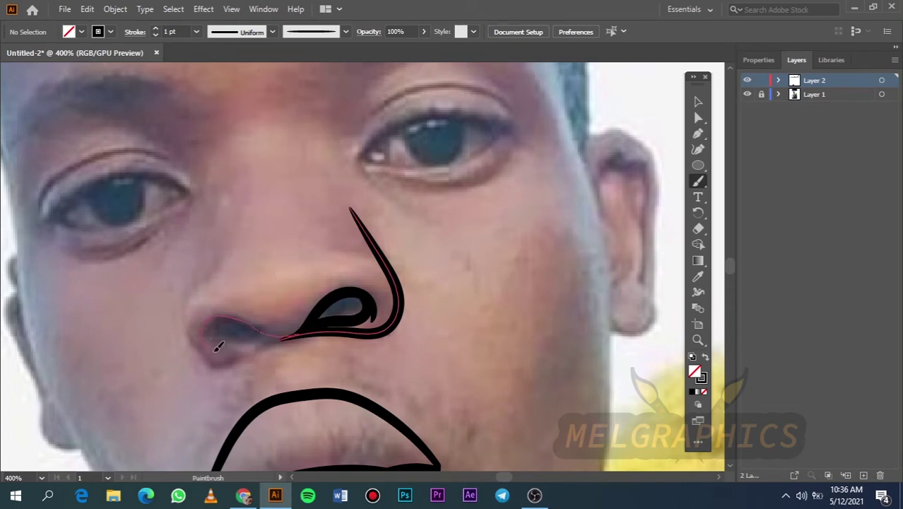
drag(217, 344, 279, 338)
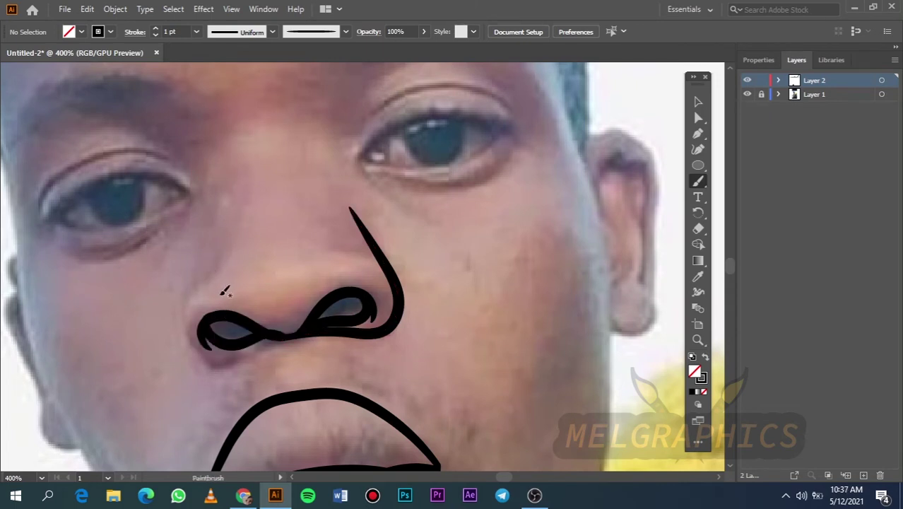
drag(379, 246, 340, 248)
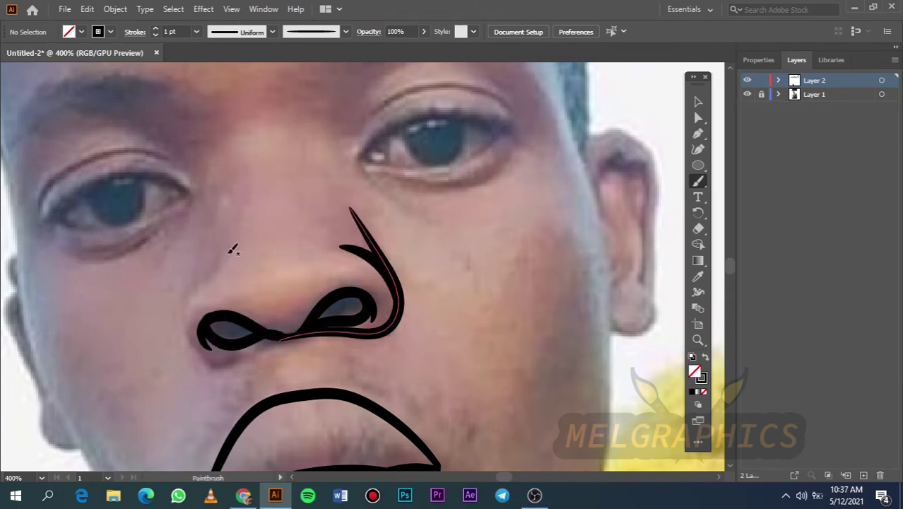
- Redraw the outer curve of the left nostril and fit the artboard in view
drag(220, 248, 240, 369)
key(ctrl+z)
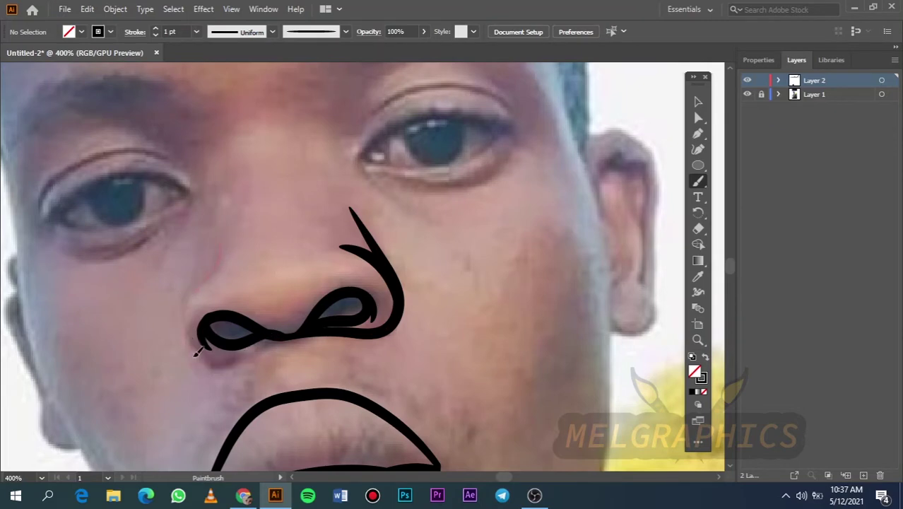
key(ctrl+shift+z)
drag(323, 341, 315, 333)
key(ctrl+z)
drag(216, 263, 241, 364)
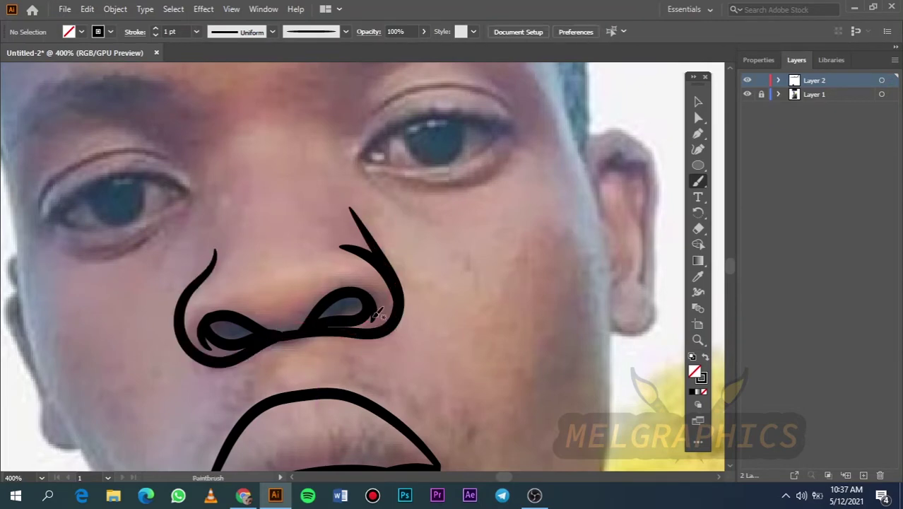
key(ctrl+0)
scroll(382, 277, up, 3)
scroll(382, 277, up, 3)
- Select the nostril paths and merge them into a single nose shape
key(v)
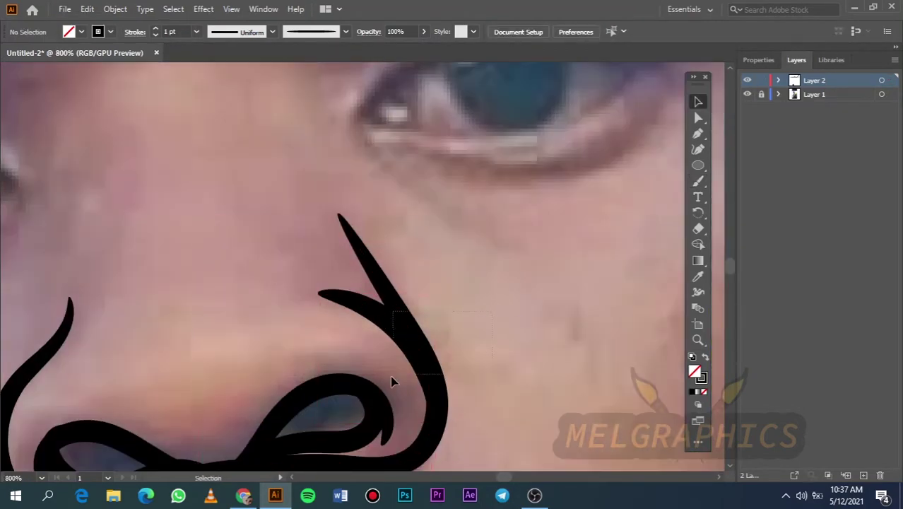
click(414, 371)
click(333, 203)
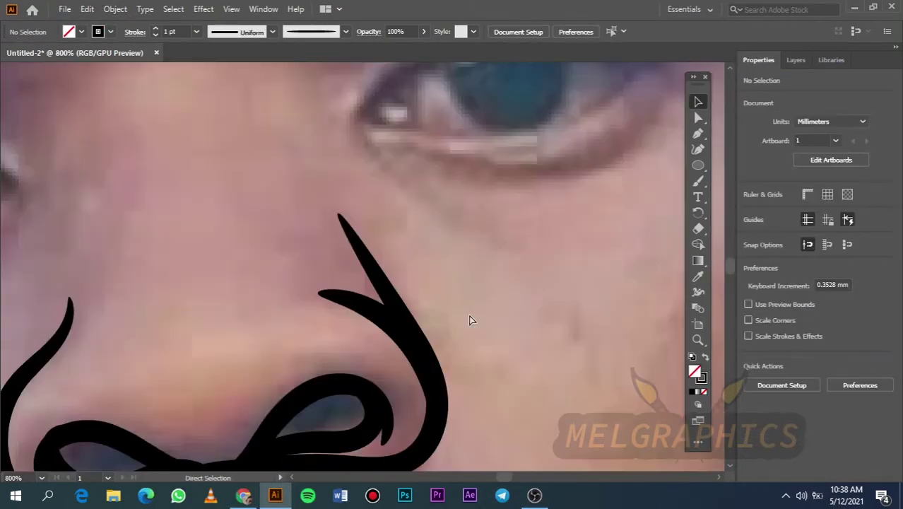
key(a)
scroll(460, 339, down, 3)
click(442, 325)
click(643, 145)
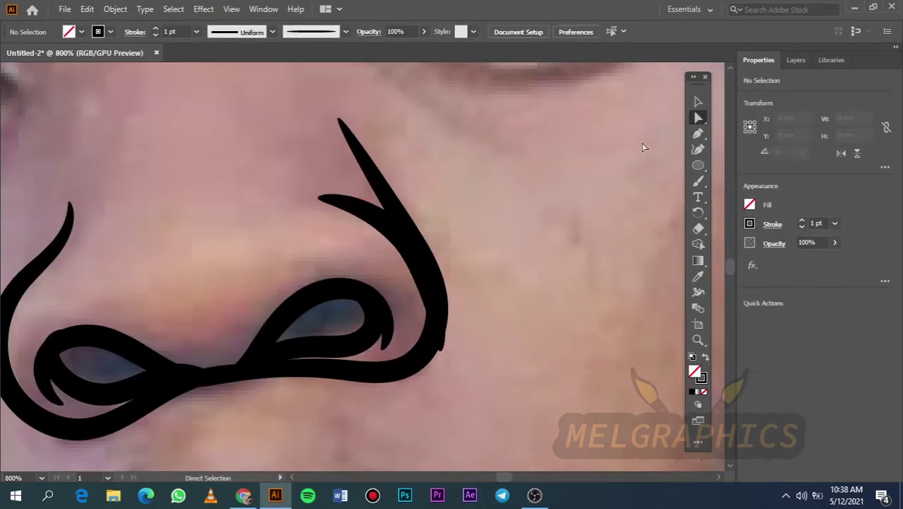
key(v)
click(385, 184)
click(752, 458)
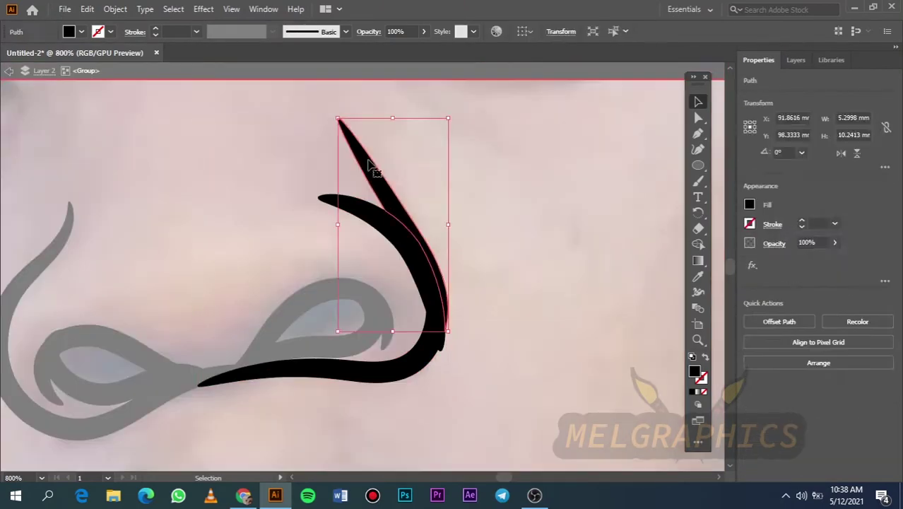
click(448, 346)
key(ctrl+0)
- Brush the upper and lower eyelids of the first eye, undoing and retrying strokes
scroll(298, 250, up, 5)
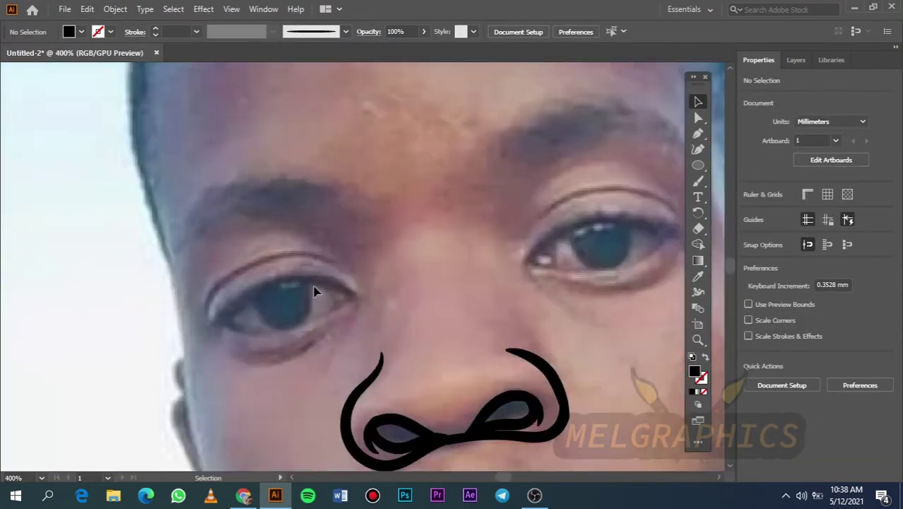
key(b)
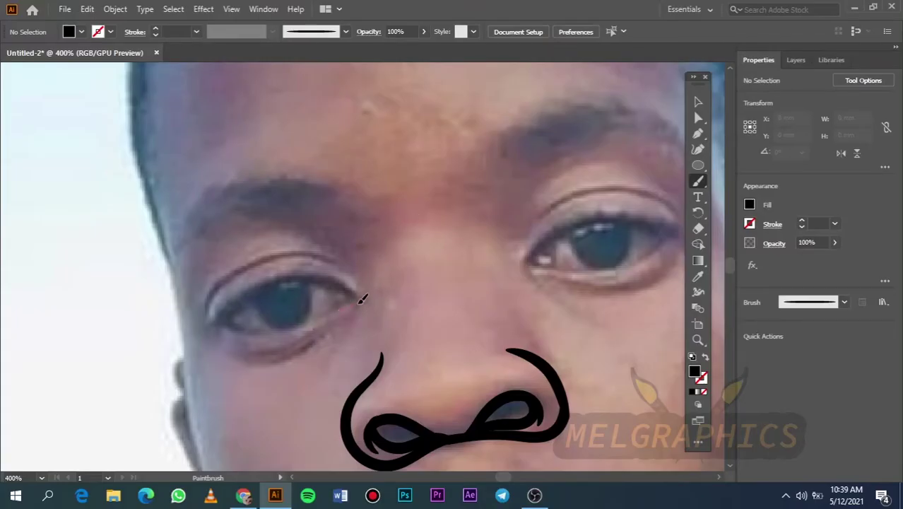
drag(254, 286, 210, 328)
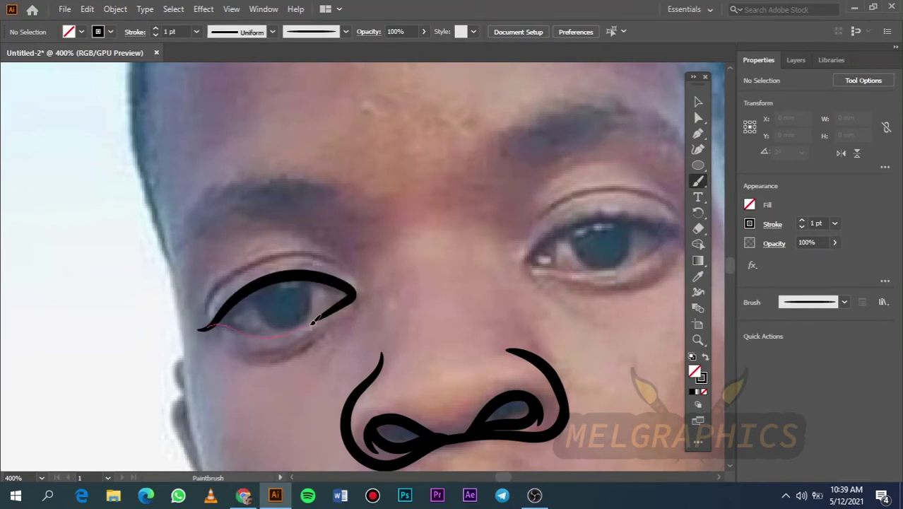
mouse_move(312, 323)
mouse_down()
mouse_move(346, 301)
mouse_move(246, 328)
mouse_move(282, 359)
mouse_up()
key(ctrl+z)
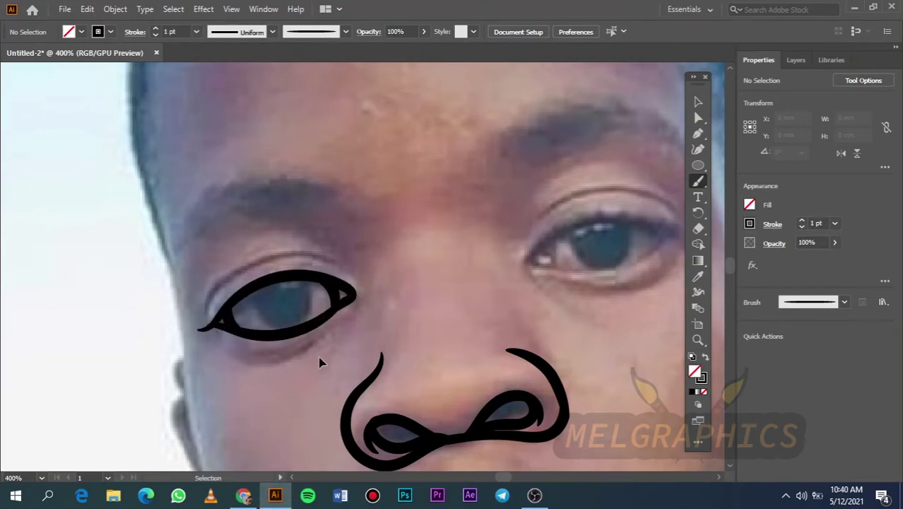
key(ctrl+z)
key(ctrl+z)
key(ctrl+z)
key(ctrl+shift+z)
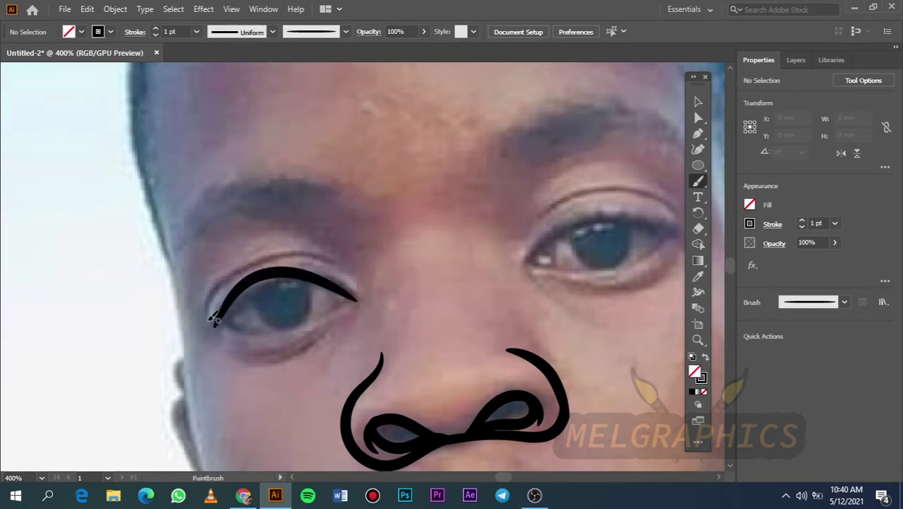
drag(215, 316, 275, 343)
key(ctrl+z)
key(ctrl+z)
key(ctrl+shift+z)
key(ctrl+z)
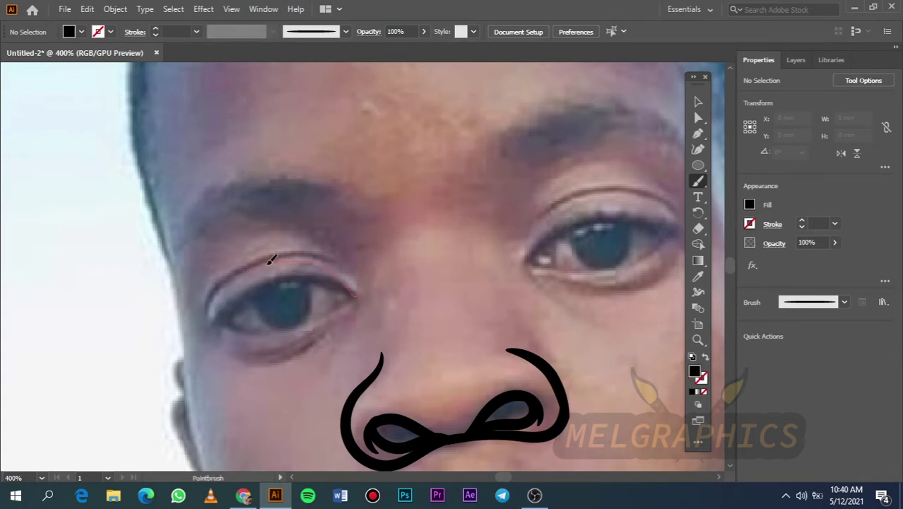
- Redraw the upper and lower eyelid curves and add the curved iris edges
drag(209, 328, 210, 329)
key(ctrl+shift+z)
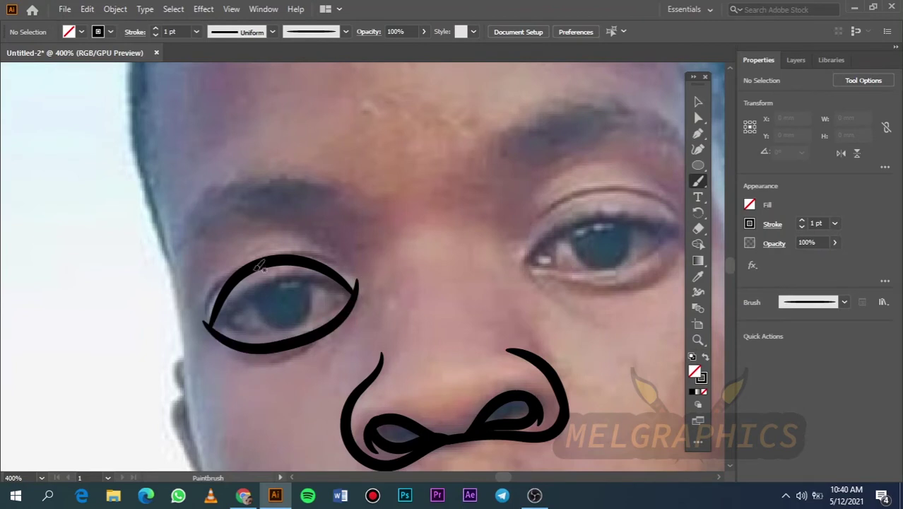
drag(244, 272, 240, 339)
key(ctrl+z)
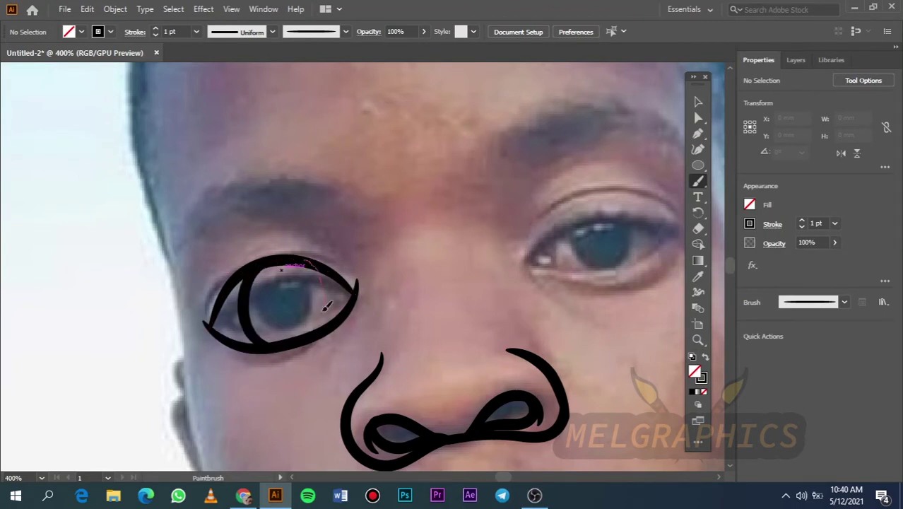
key(ctrl+z)
mouse_move(356, 283)
mouse_down()
mouse_move(196, 311)
mouse_move(272, 357)
mouse_up()
drag(325, 267, 336, 354)
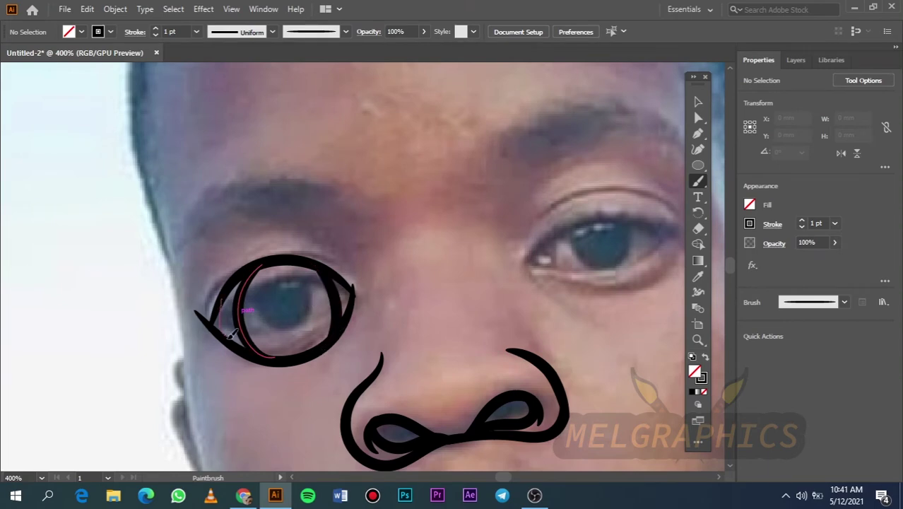
- Marquee-select the eye strokes and group them with Ctrl+G
scroll(484, 339, right, 3)
scroll(484, 338, right, 3)
key(v)
drag(71, 240, 255, 375)
key(ctrl+g)
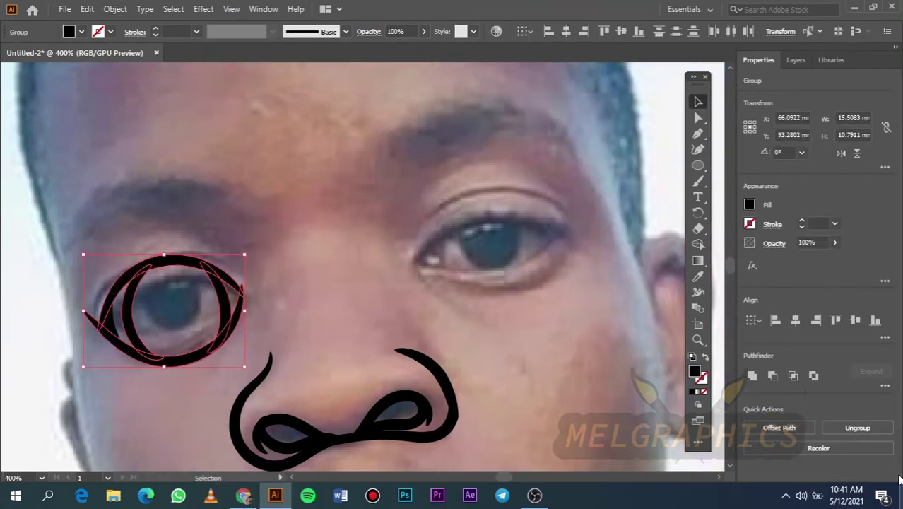
click(352, 314)
scroll(222, 306, up, 10)
double_click(219, 315)
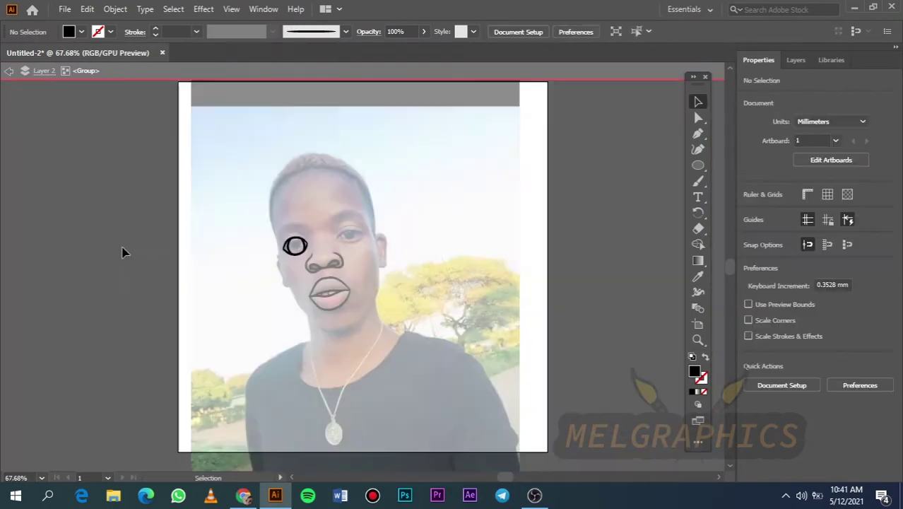
- Select the finished eye strokes and toggle the photo off and on to check them
drag(226, 162, 495, 375)
scroll(508, 321, right, 5)
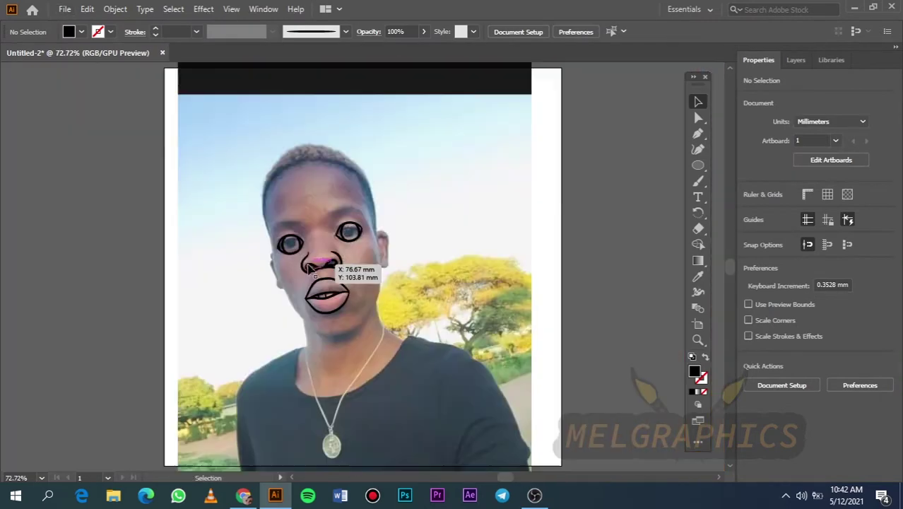
click(748, 94)
click(748, 94)
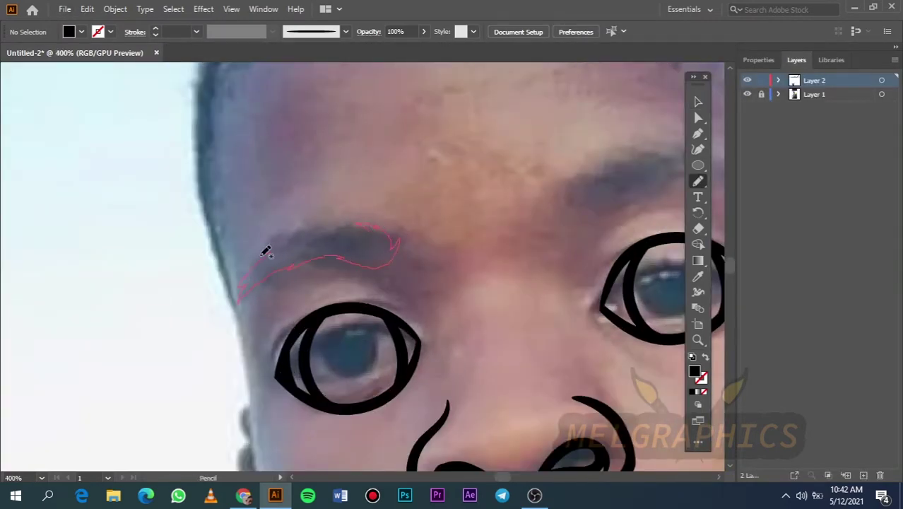
- Draw the two thick black eyebrows as filled shapes over the brows
drag(377, 226, 399, 244)
scroll(411, 230, right, 5)
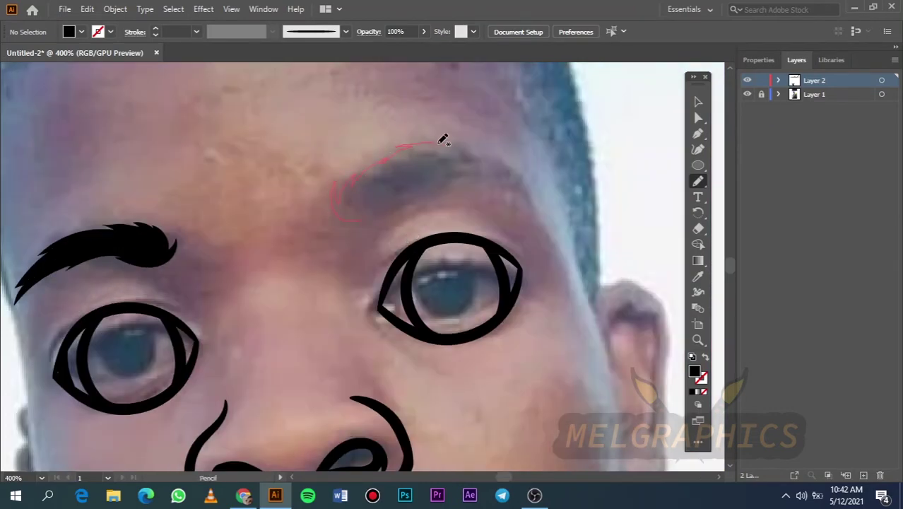
drag(371, 214, 339, 187)
key(ctrl+0)
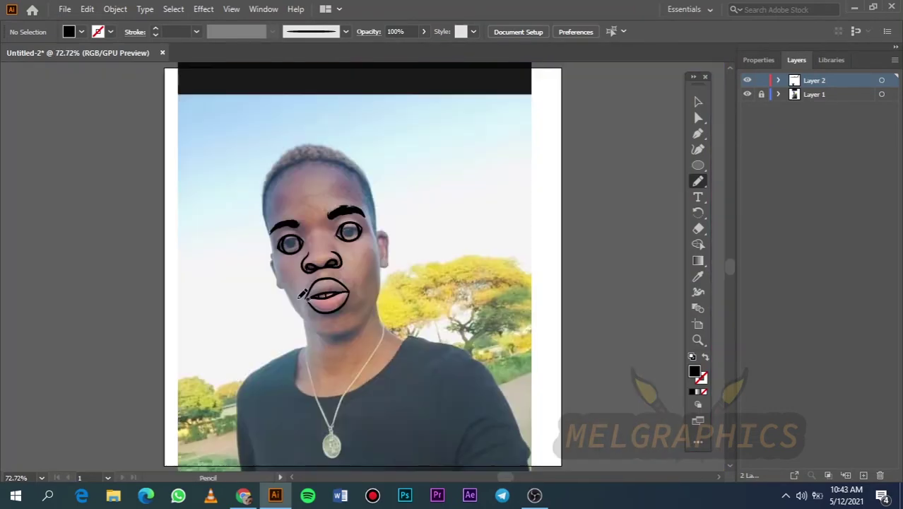
click(748, 94)
- Fill both irises in solid black, then hide the photo to check the eyes
mouse_move(311, 220)
mouse_down()
mouse_move(241, 225)
mouse_move(288, 410)
mouse_up()
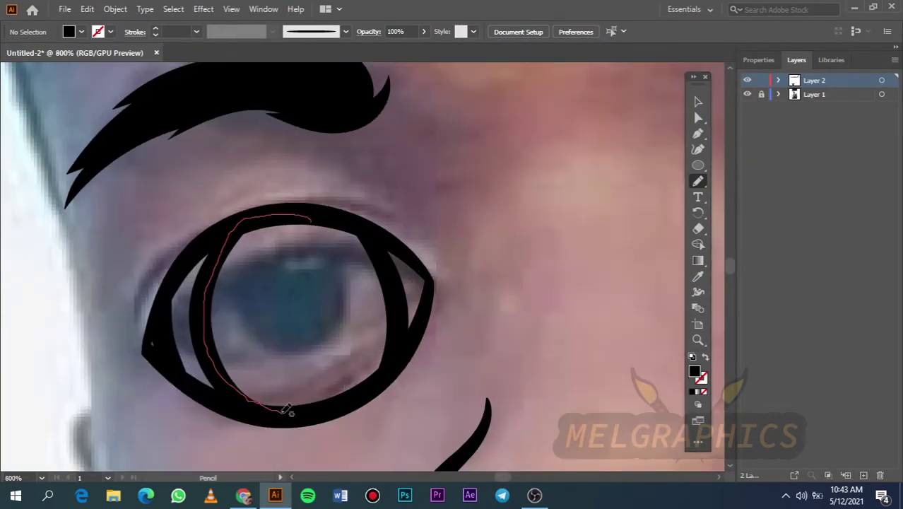
scroll(306, 212, right, 5)
mouse_move(640, 240)
mouse_down()
mouse_move(493, 195)
mouse_move(636, 237)
mouse_up()
key(ctrl+0)
click(747, 94)
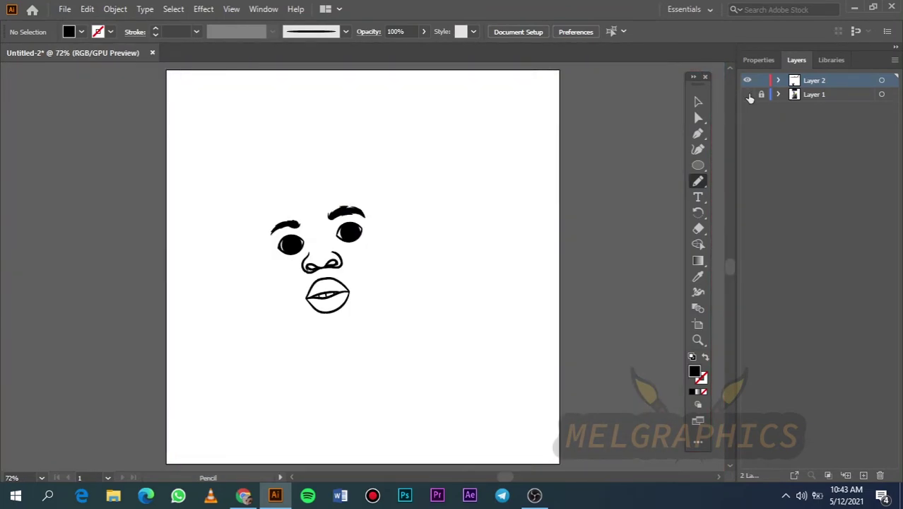
key(v)
click(487, 357)
key(ctrl+plus)
key(ctrl+plus)
key(ctrl+plus)
click(578, 273)
- Brush the nose's left side, the nostril loop and the arc over the right nostril
click(748, 94)
scroll(556, 306, down, 1)
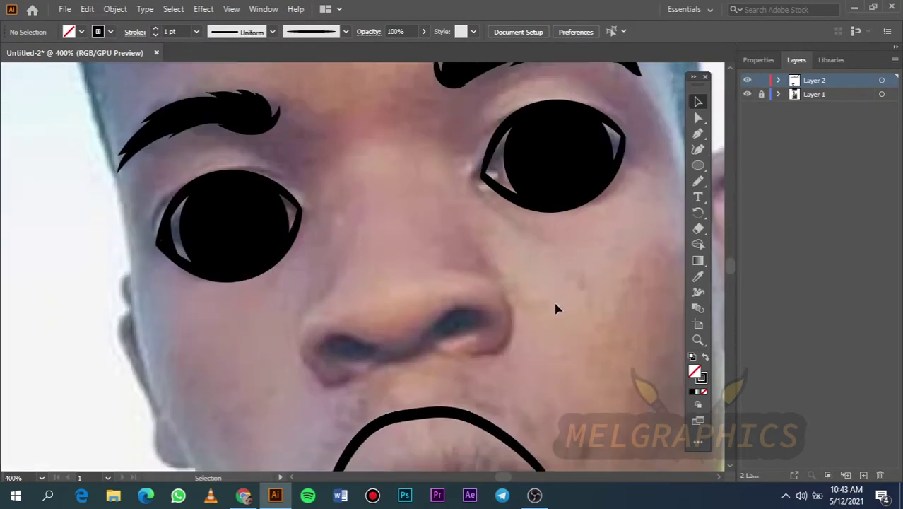
key(b)
drag(332, 264, 358, 389)
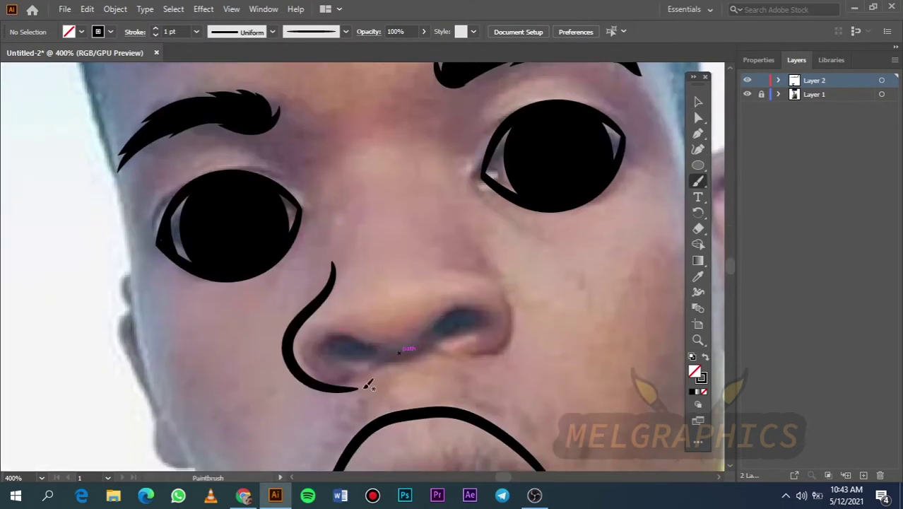
drag(332, 273, 432, 342)
drag(451, 272, 501, 348)
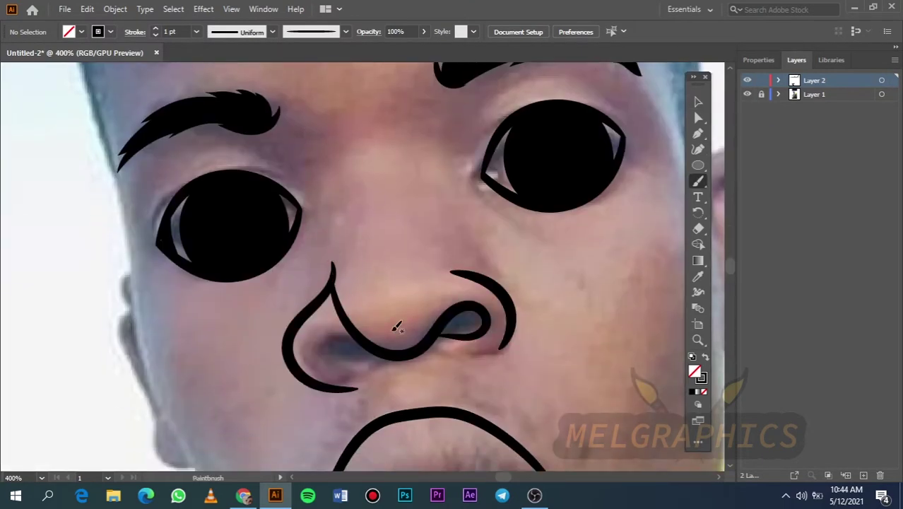
- Trace the ear's outer outline and its inner curve in black brush strokes
key(ctrl+minus)
key(ctrl+0)
click(748, 94)
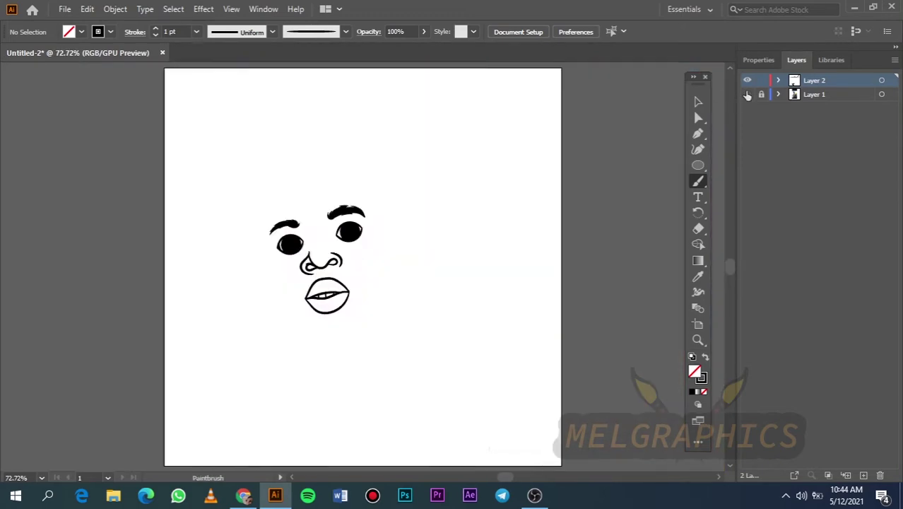
key(ctrl+plus)
key(ctrl+plus)
key(ctrl+plus)
scroll(468, 125, down, 3)
scroll(377, 198, up, 3)
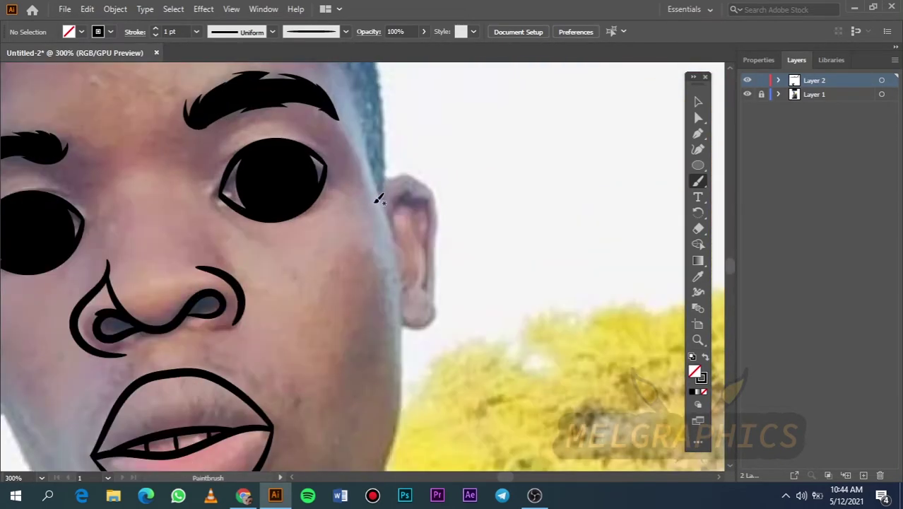
drag(376, 188, 396, 249)
drag(439, 303, 405, 322)
drag(391, 206, 433, 292)
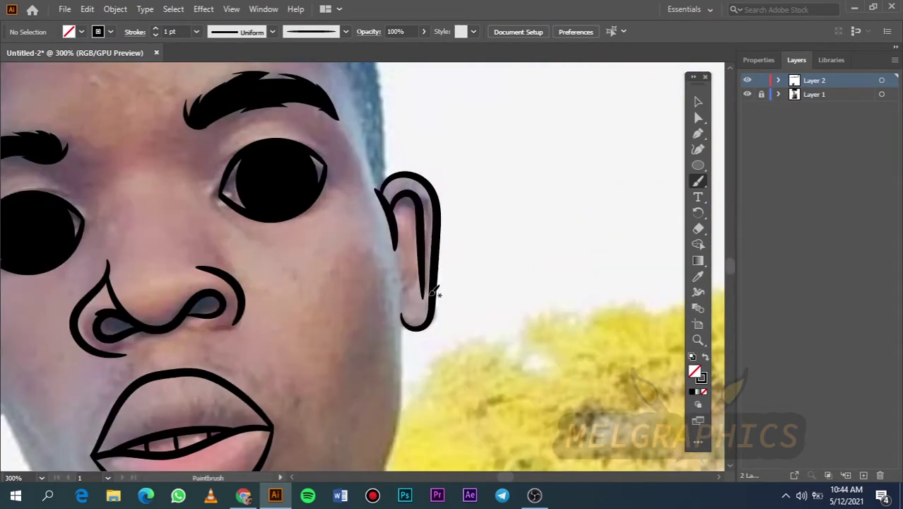
- Trace the cheek edge down the face and the left edge of the head
key(ctrl+0)
key(ctrl+plus)
key(ctrl+plus)
key(ctrl+plus)
key(ctrl+plus)
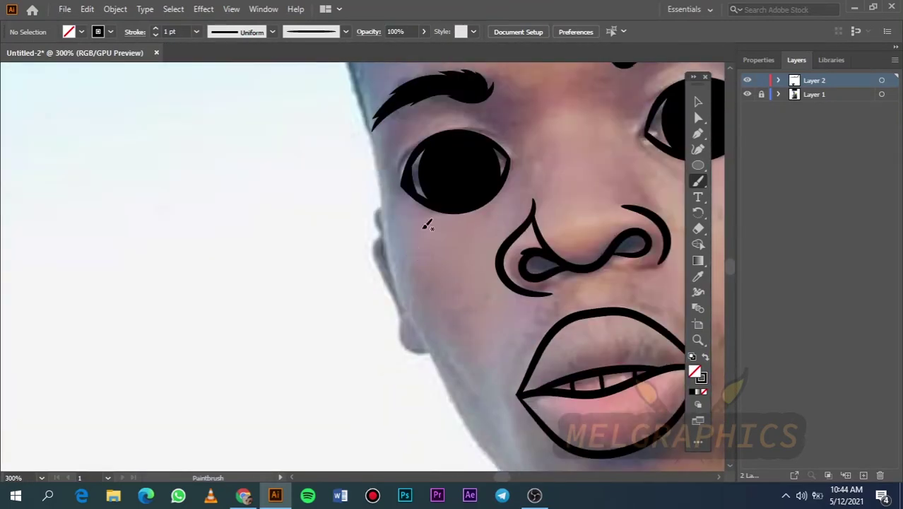
drag(378, 233, 441, 356)
key(ctrl+0)
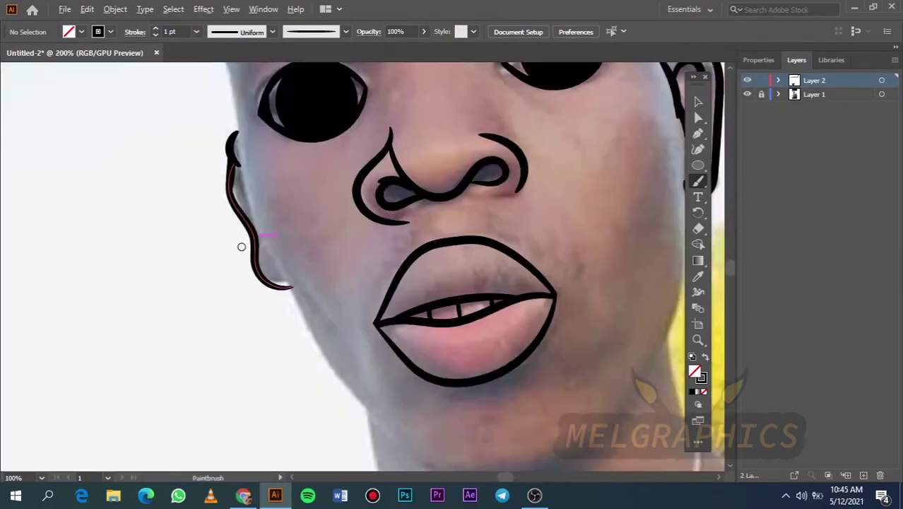
key(ctrl+plus)
- Extend the jaw line down the face and complete it under the chin
key(ctrl+plus)
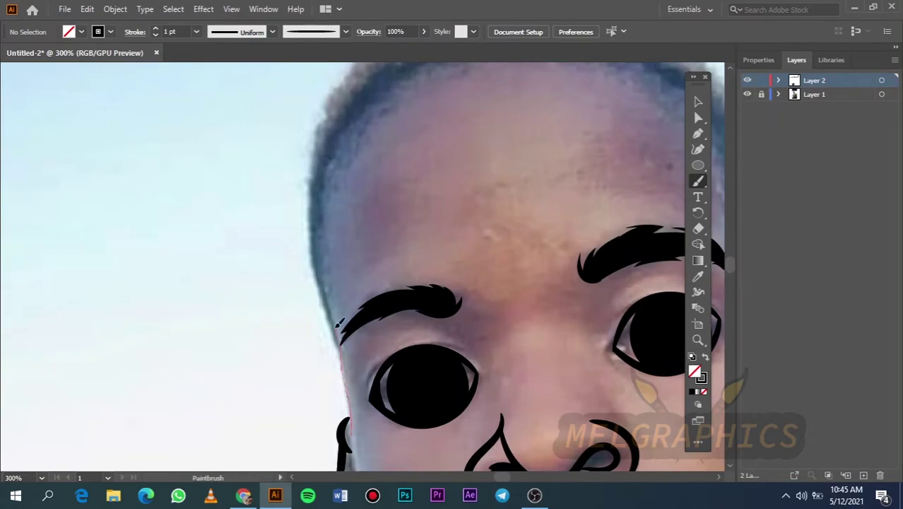
drag(338, 324, 326, 213)
key(ctrl+0)
key(ctrl+plus)
key(ctrl+plus)
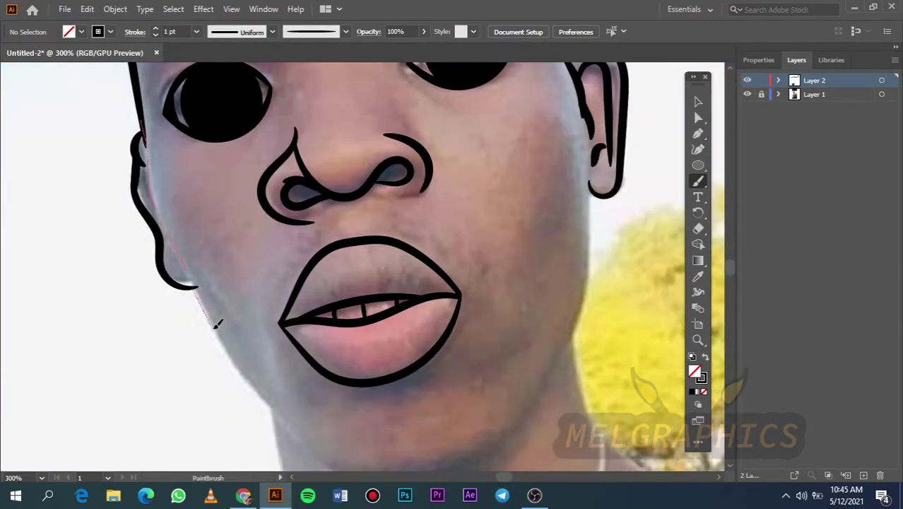
drag(301, 437, 305, 440)
scroll(403, 347, right, 5)
scroll(422, 381, down, 2)
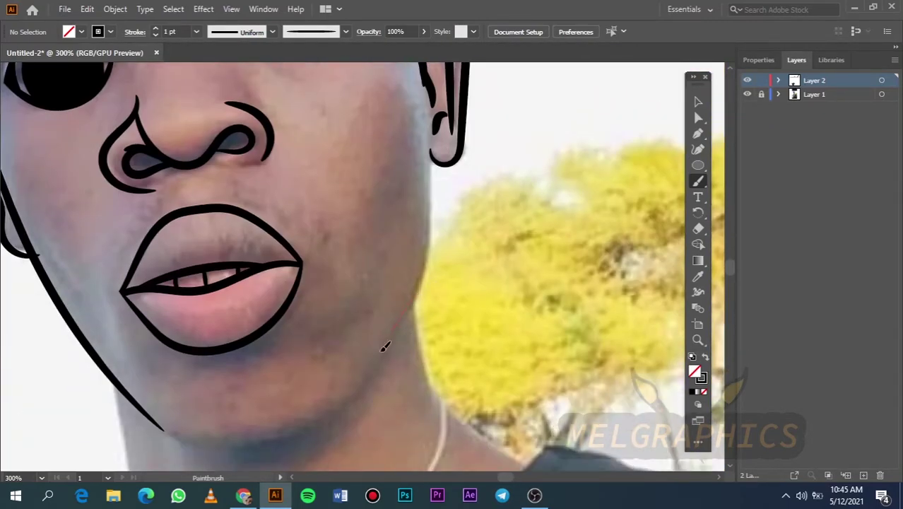
drag(97, 334, 99, 336)
- Select the face drawing, deselect the lip artwork and review the document's layers
key(v)
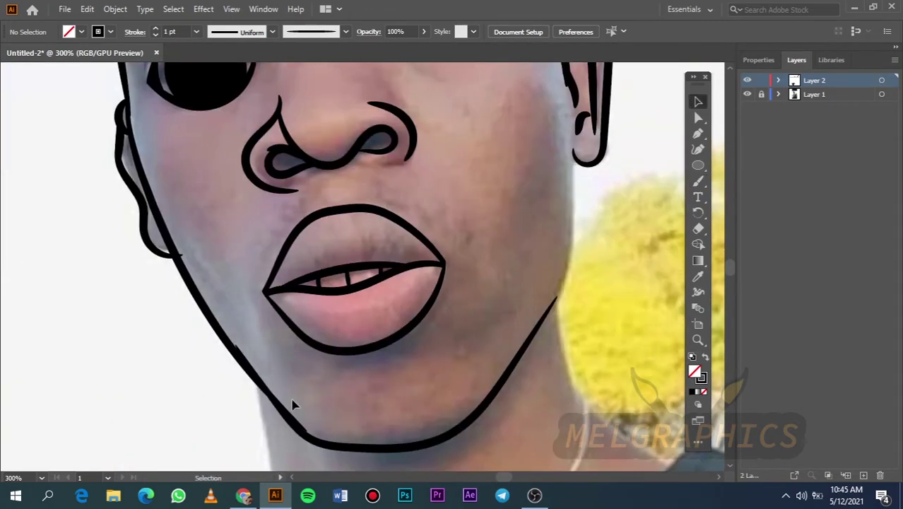
click(289, 401)
click(758, 59)
scroll(424, 416, down, 3)
click(307, 379)
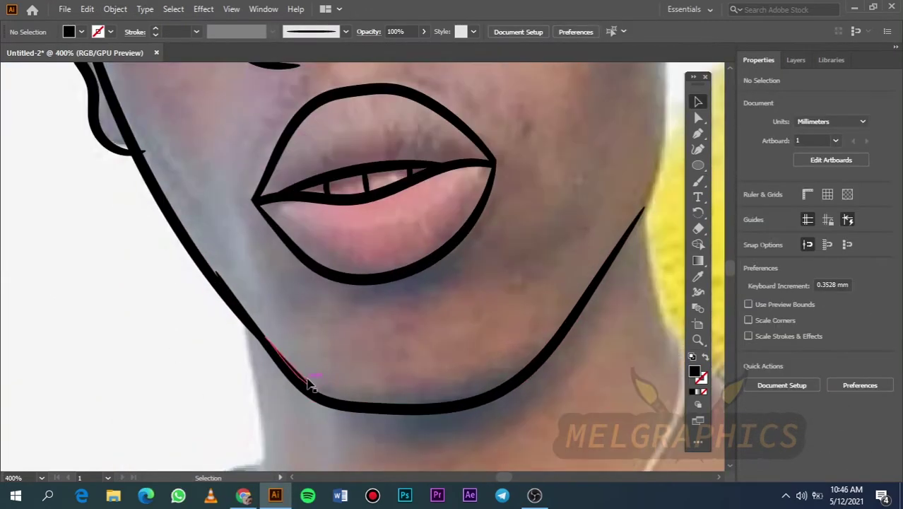
key(a)
key(ctrl+0)
click(796, 59)
click(759, 59)
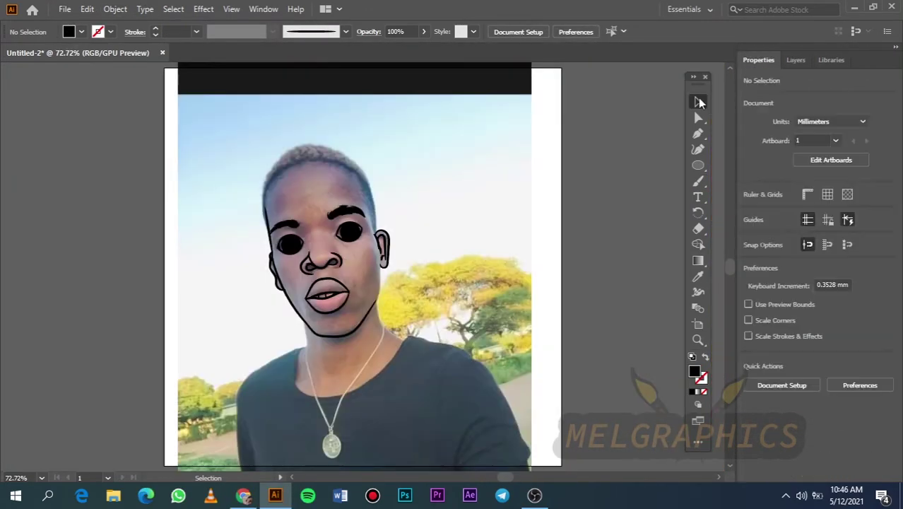
scroll(379, 264, up, 5)
- Brush the short stroke joining the ear to the jaw
key(b)
drag(305, 372, 300, 386)
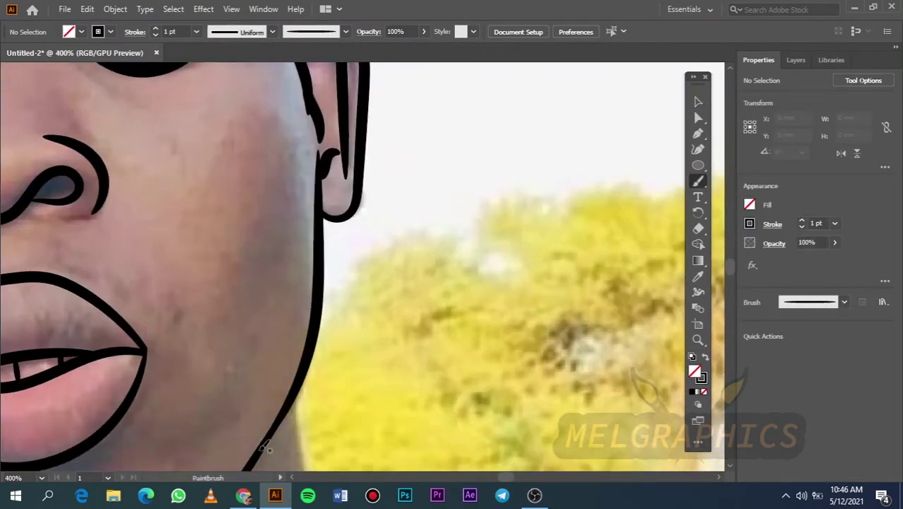
key(ctrl+0)
scroll(379, 206, up, 5)
scroll(438, 254, down, 1)
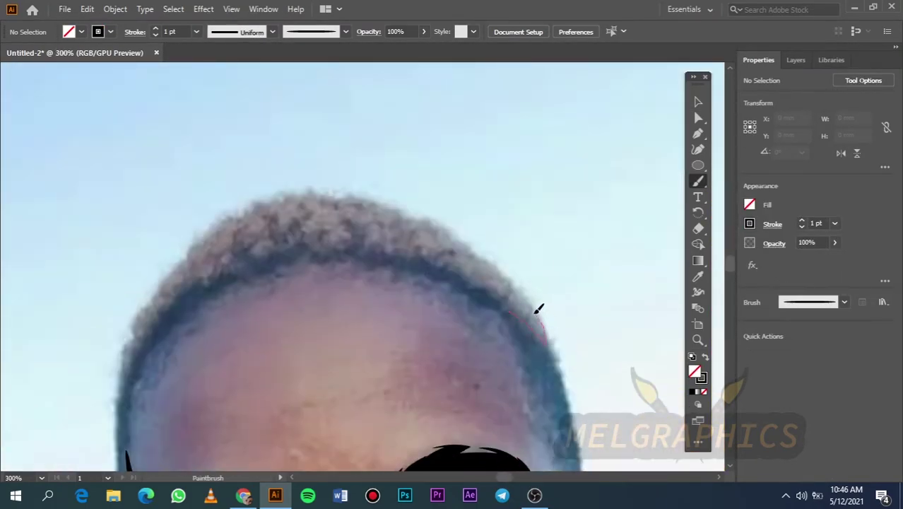
- Outline the hair over the top of the head and down the left hairline
mouse_move(538, 308)
mouse_down()
mouse_move(552, 346)
mouse_move(518, 279)
mouse_move(430, 215)
mouse_move(323, 192)
mouse_up()
key(ctrl+z)
key(ctrl+z)
mouse_move(432, 219)
mouse_down()
mouse_move(386, 198)
mouse_move(261, 195)
mouse_move(207, 230)
mouse_up()
drag(270, 228, 253, 205)
key(ctrl+z)
mouse_move(212, 228)
mouse_down()
mouse_move(150, 301)
mouse_move(123, 385)
mouse_up()
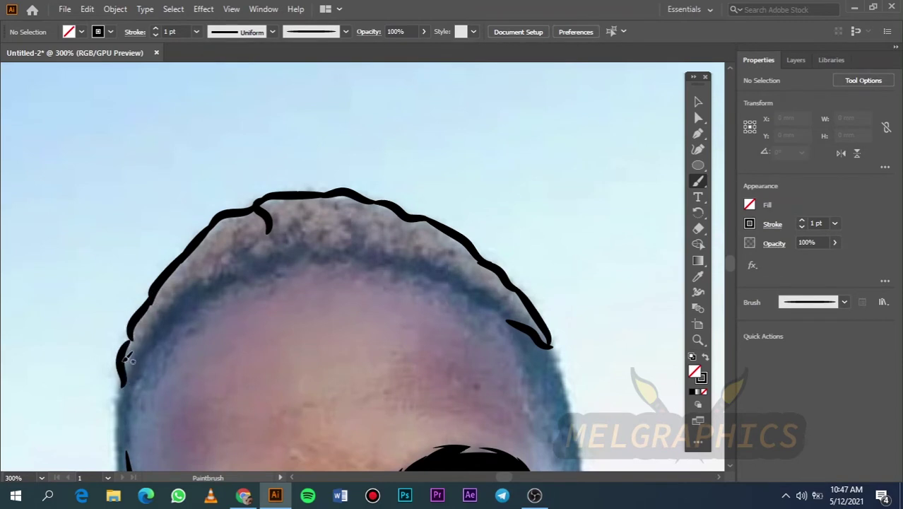
- Add an inner right hairline stroke, curl lines inside the hair and the lower left hairline edge
mouse_move(532, 332)
mouse_down()
mouse_move(474, 267)
mouse_move(413, 245)
mouse_up()
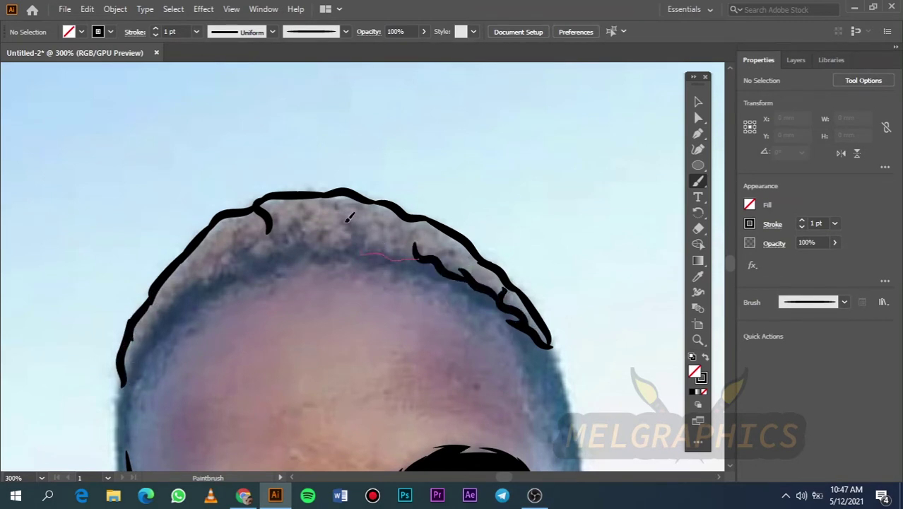
drag(347, 219, 362, 249)
drag(302, 210, 414, 253)
drag(304, 247, 219, 237)
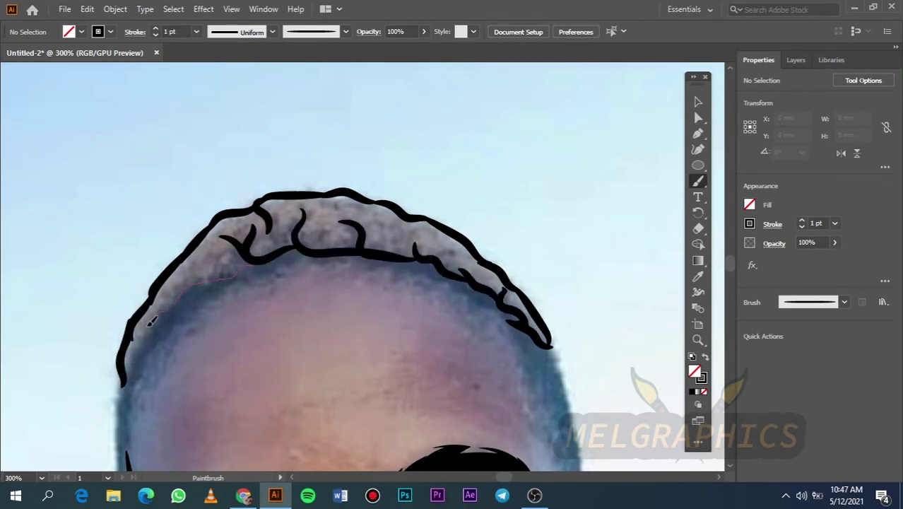
mouse_move(252, 263)
mouse_down()
mouse_move(180, 286)
mouse_move(138, 353)
mouse_up()
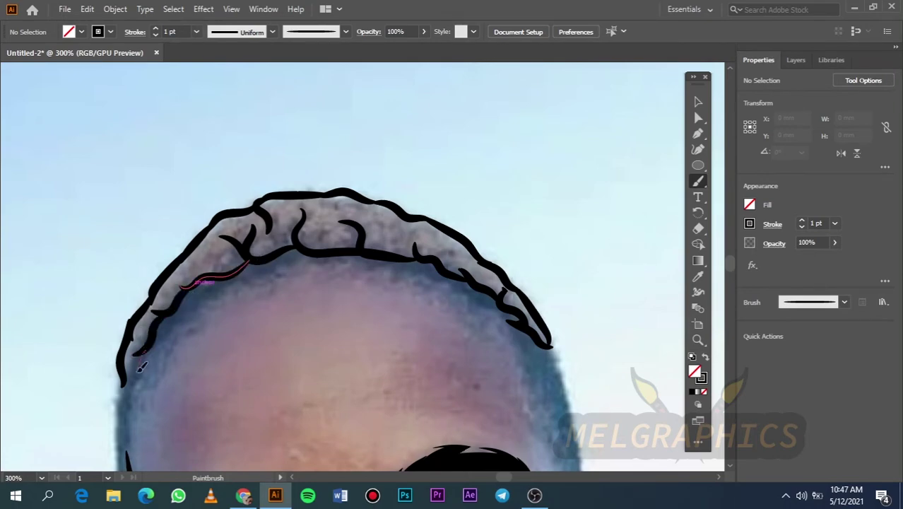
- Set black fill with no stroke and fill a shadow down the right head and along the hairline
key(ctrl+0)
click(796, 60)
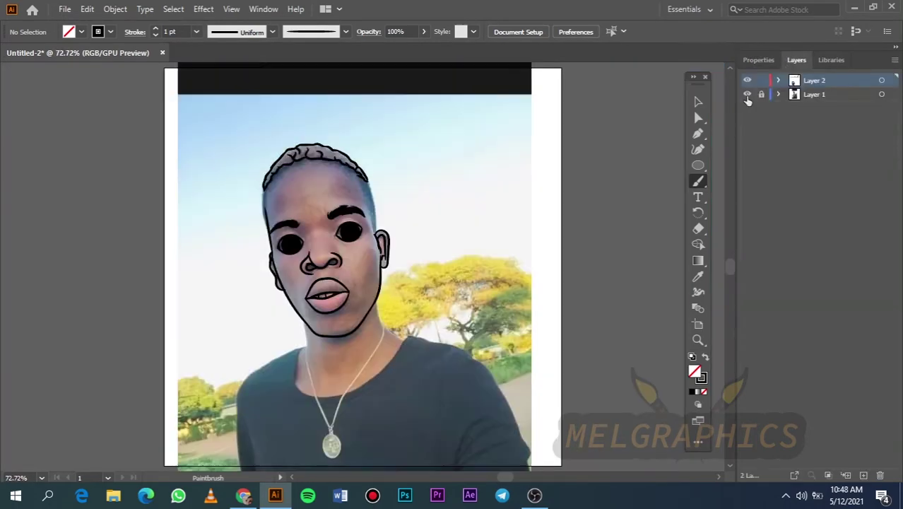
scroll(365, 185, up, 4)
key(shift+x)
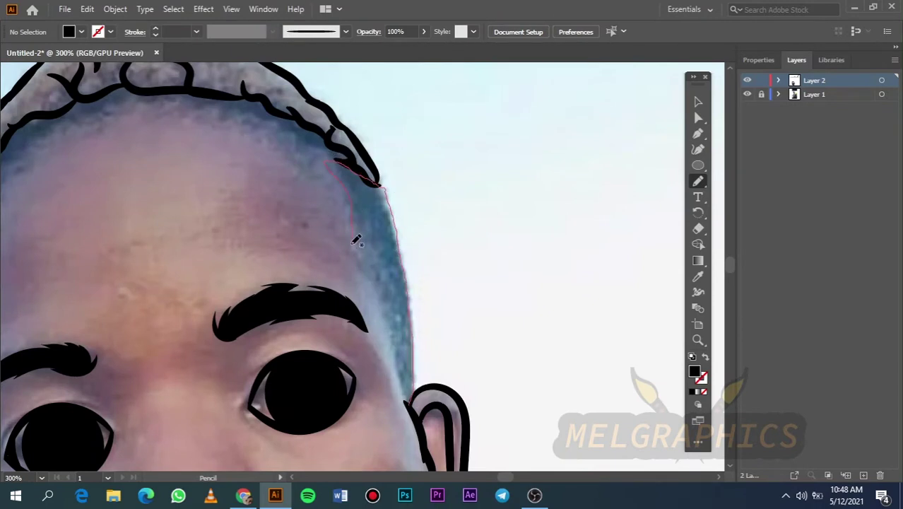
drag(408, 394, 407, 387)
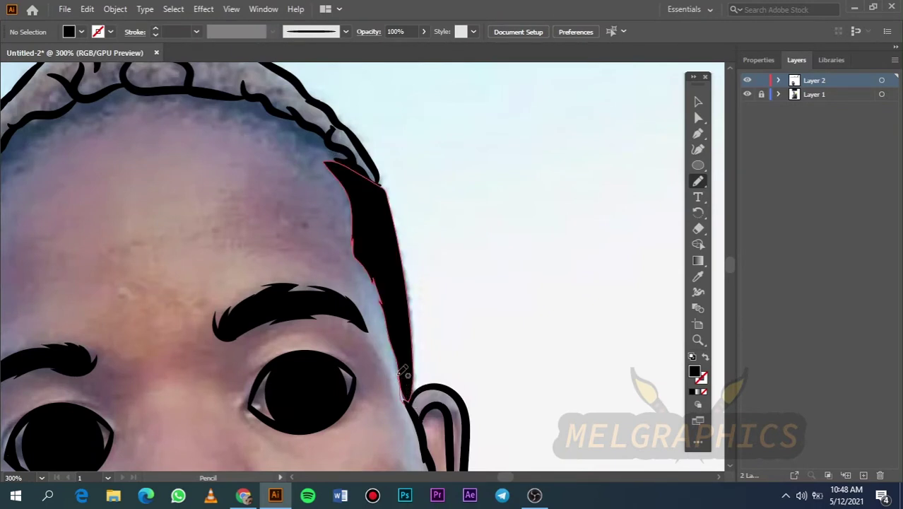
scroll(407, 368, up, 5)
scroll(410, 357, up, 1)
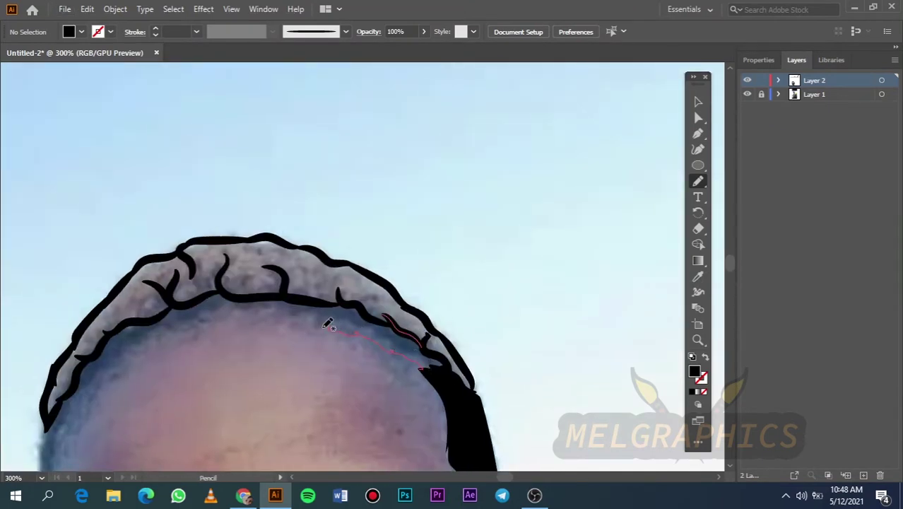
drag(432, 347, 428, 357)
- Extend the black fill along the inner hairline and the left hairline edge
scroll(494, 315, left, 5)
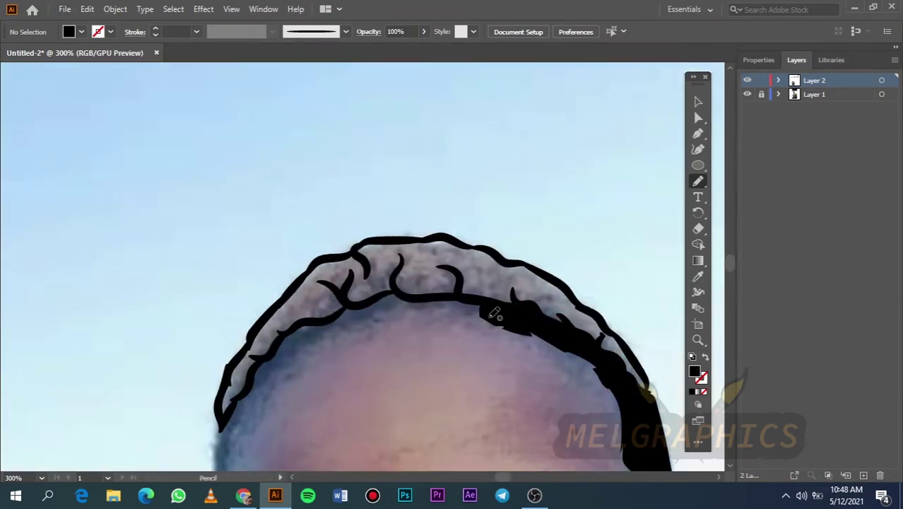
drag(441, 294, 503, 305)
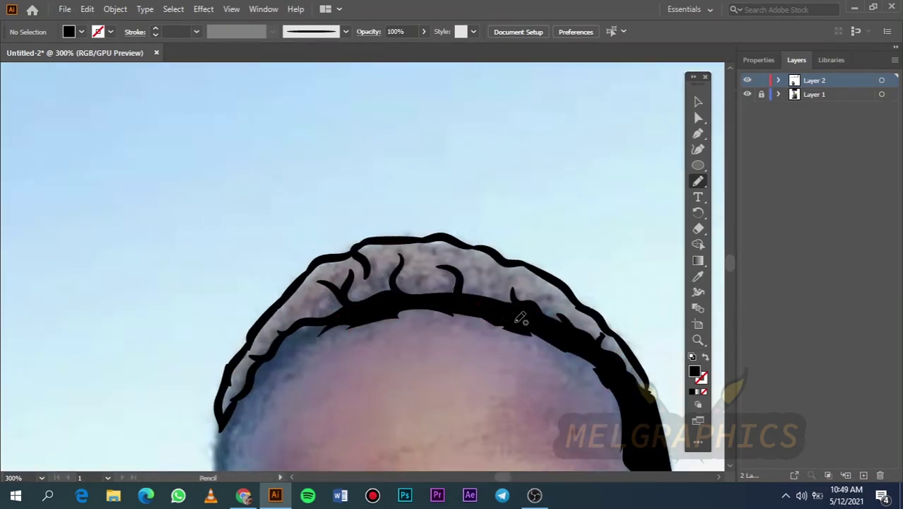
scroll(516, 315, left, 6)
scroll(517, 315, down, 3)
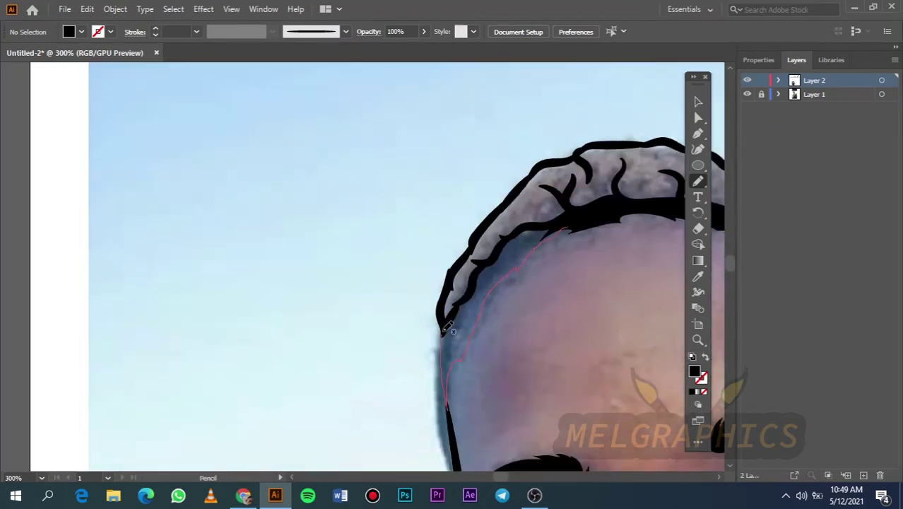
drag(553, 223, 570, 231)
key(ctrl+0)
- Fill a black strip down the left temple and toggle the reference photo to check
click(748, 94)
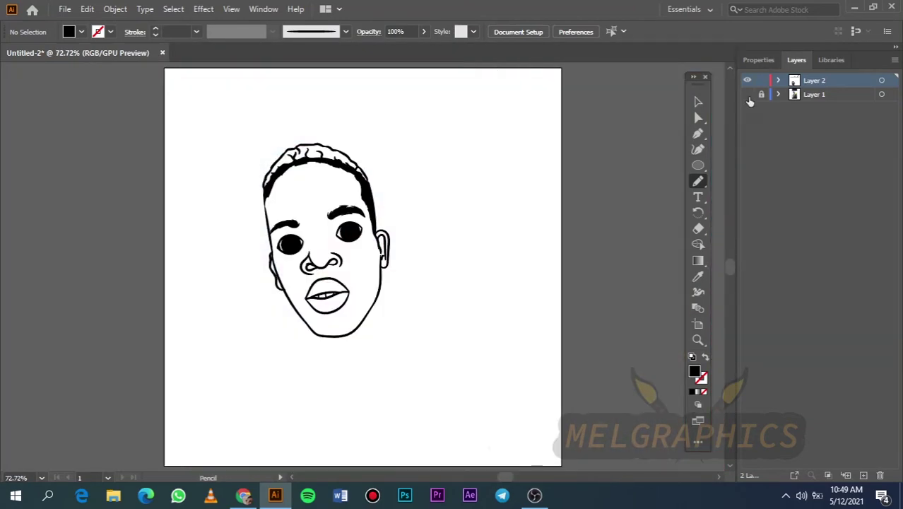
scroll(298, 170, up, 5)
drag(281, 179, 292, 301)
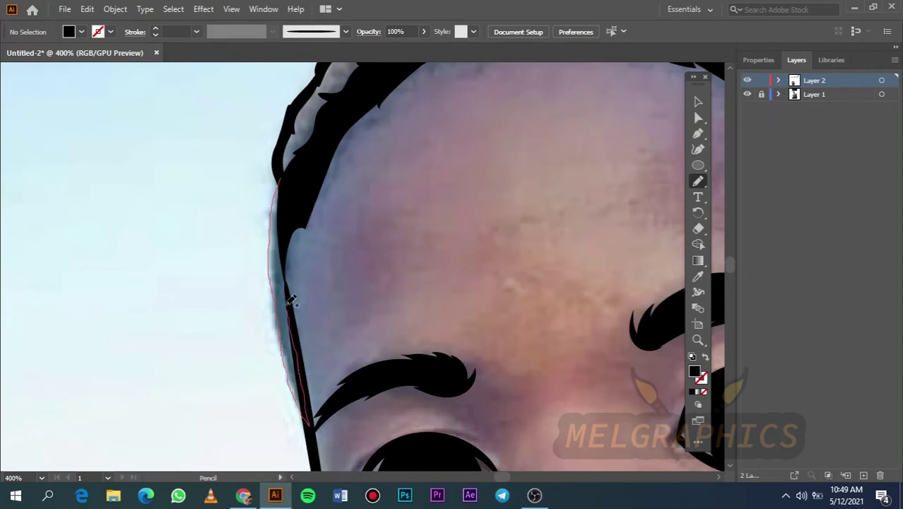
drag(282, 173, 283, 173)
key(ctrl+0)
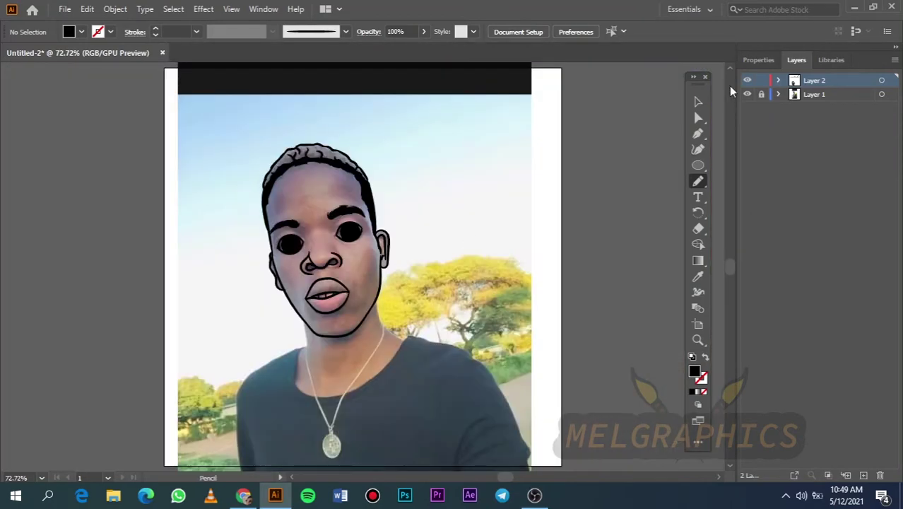
click(748, 94)
click(747, 94)
- Trace the right and left sides of the neck, redrawing the stray left stroke
key(b)
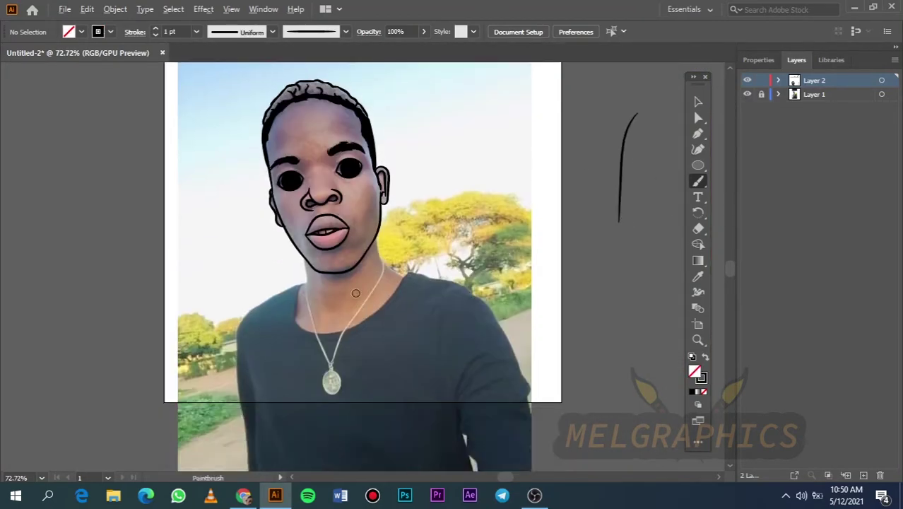
scroll(412, 193, up, 2)
drag(410, 242, 394, 260)
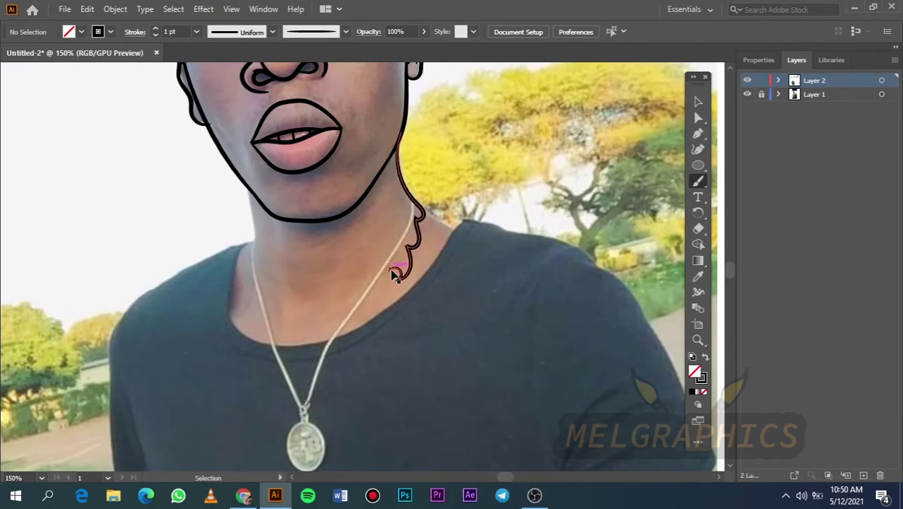
scroll(394, 258, up, 1)
scroll(393, 255, down, 2)
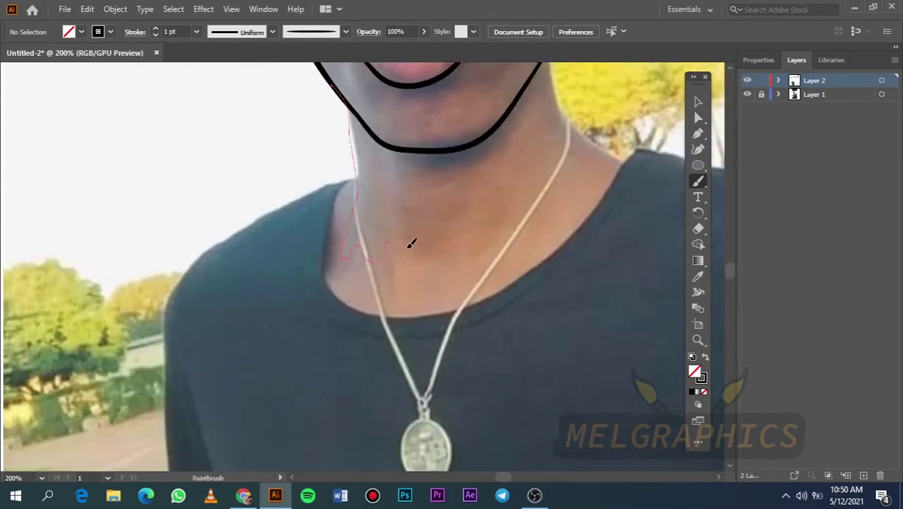
drag(471, 224, 484, 235)
key(ctrl+z)
drag(562, 205, 587, 165)
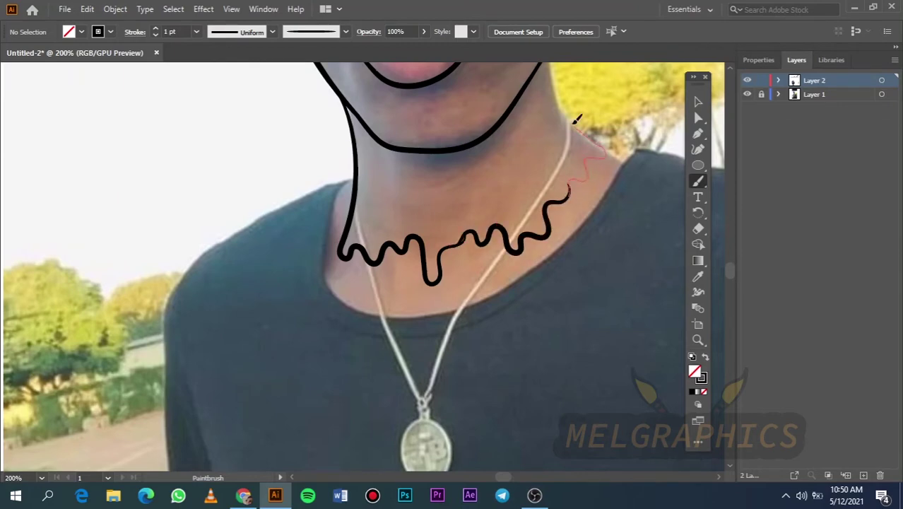
drag(574, 121, 573, 119)
scroll(569, 106, up, 3)
drag(538, 201, 535, 202)
scroll(436, 293, down, 3)
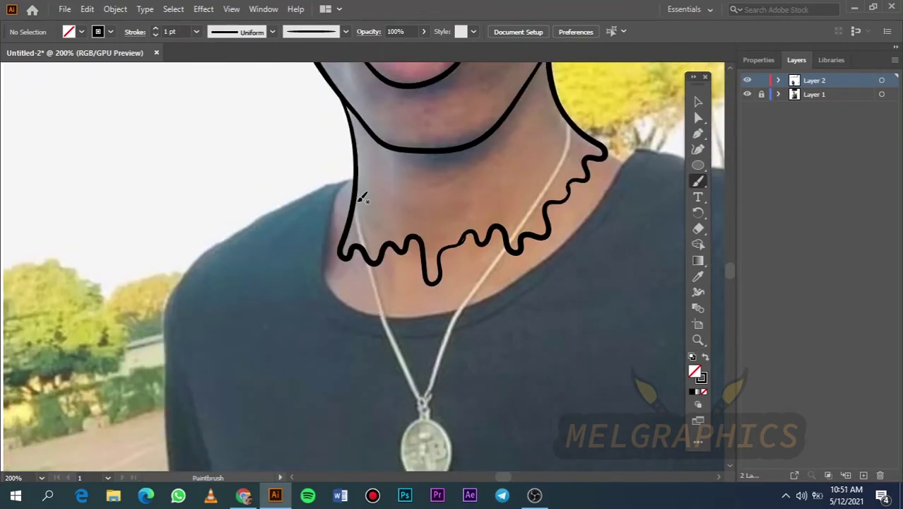
- Brush wavy drips along the base of the neck, including the right side
key(ctrl+plus)
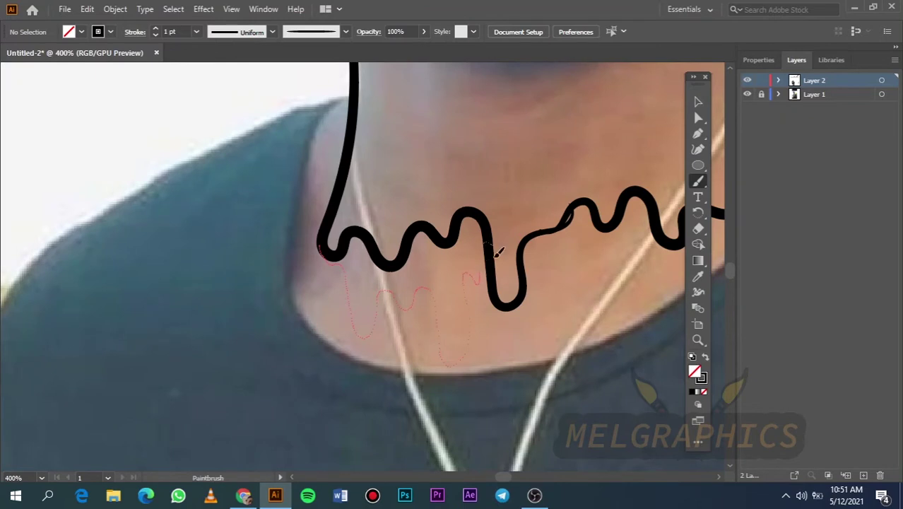
drag(499, 251, 460, 276)
drag(329, 221, 329, 220)
scroll(471, 254, right, 5)
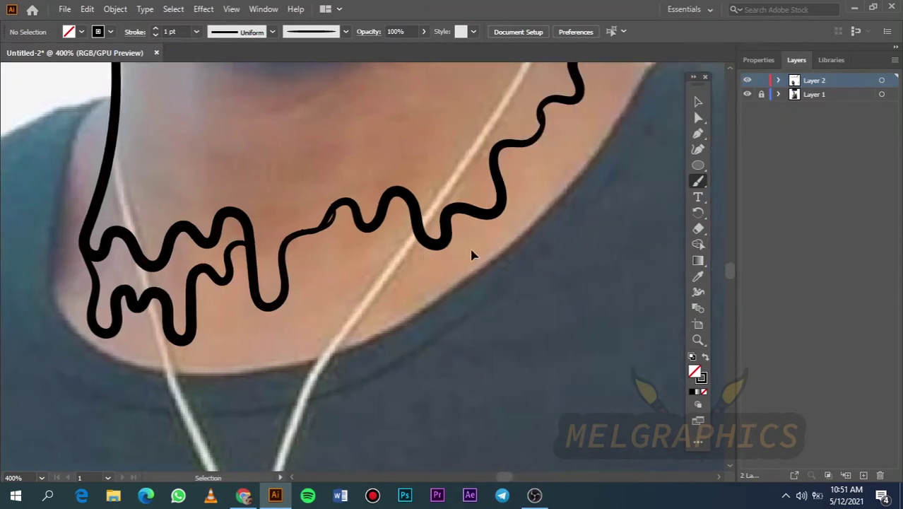
drag(225, 272, 248, 274)
drag(338, 230, 385, 238)
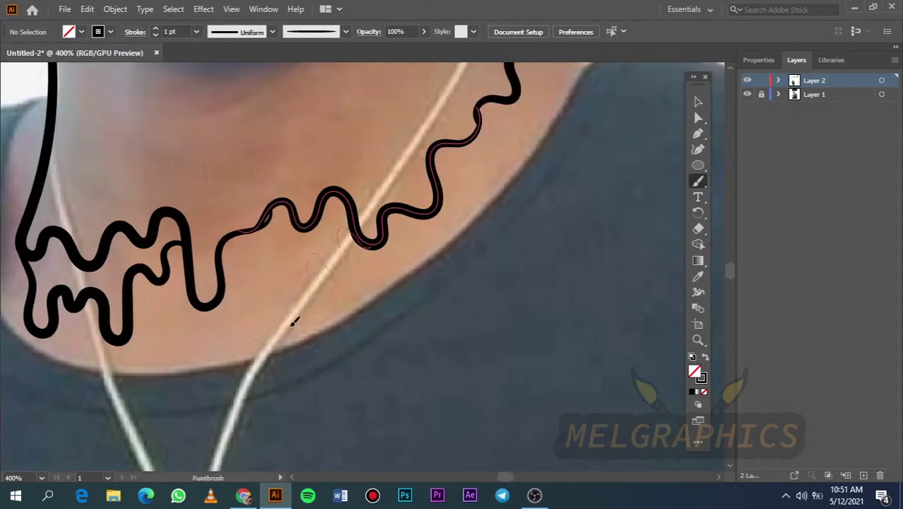
drag(294, 321, 227, 296)
- Add a longer drip up the right neck, join it to the neck edge and finish the drips
scroll(403, 196, up, 1)
scroll(403, 197, right, 2)
drag(296, 339, 295, 286)
drag(305, 267, 334, 284)
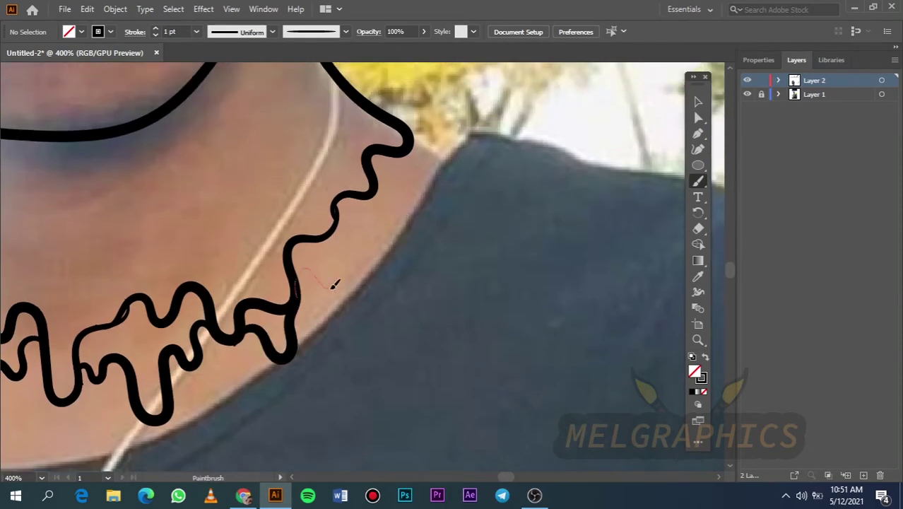
drag(415, 157, 376, 109)
drag(400, 181, 381, 269)
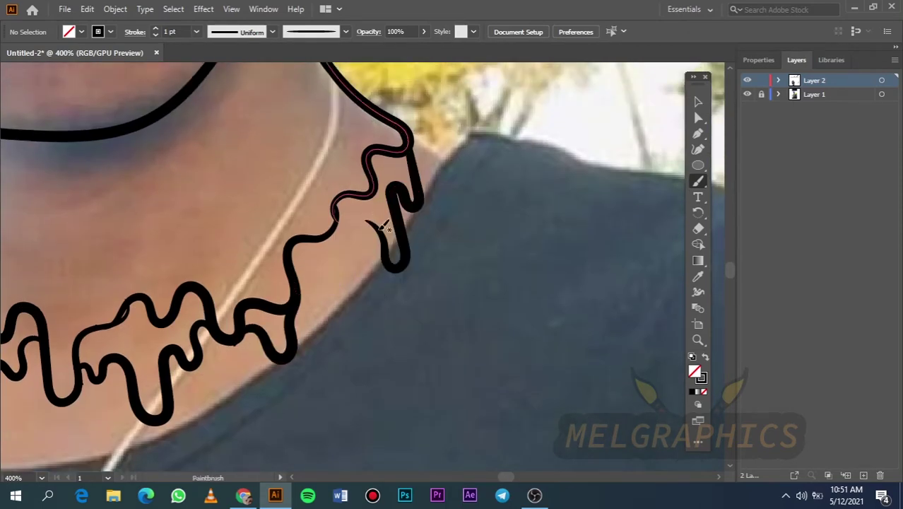
drag(371, 219, 297, 279)
- Zoom out and toggle the reference photo off and on to check the neck
key(ctrl+0)
click(748, 94)
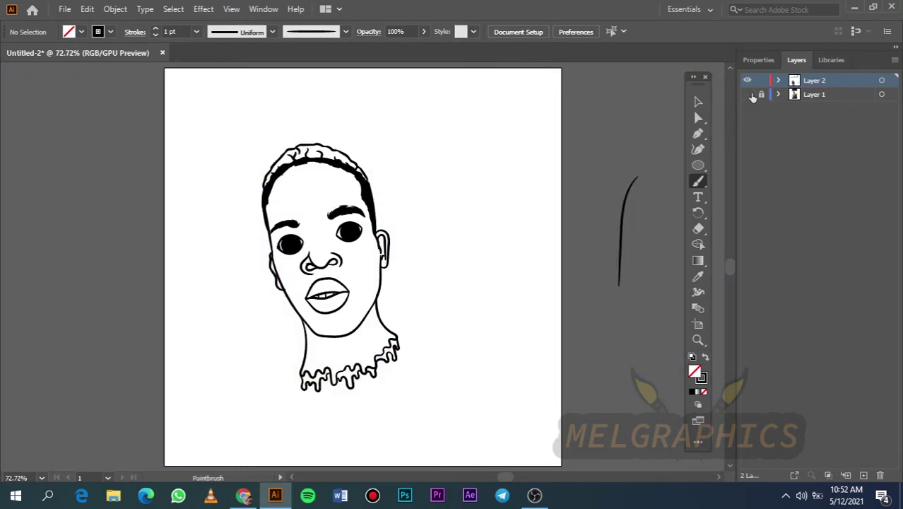
click(748, 94)
scroll(290, 417, up, 2)
- Redraw the upper neck line with a thinner taper after undoing a stray stroke
scroll(318, 363, up, 2)
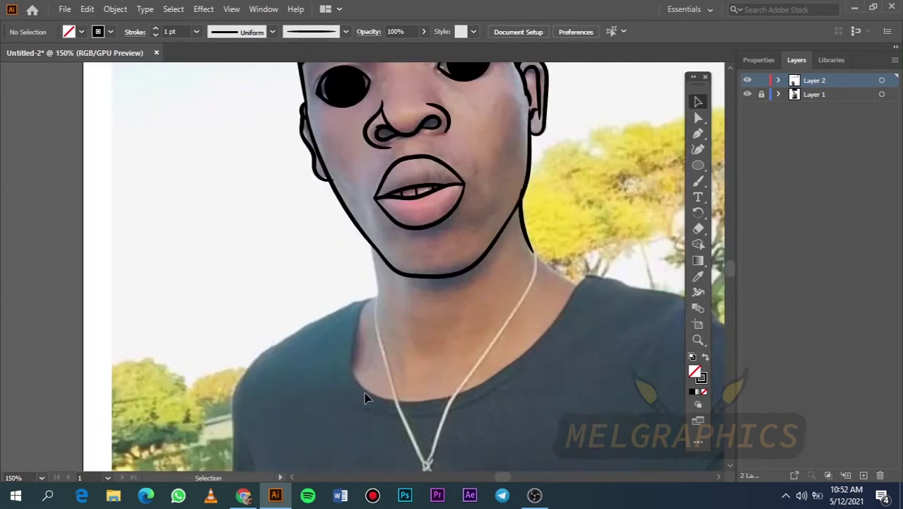
key(b)
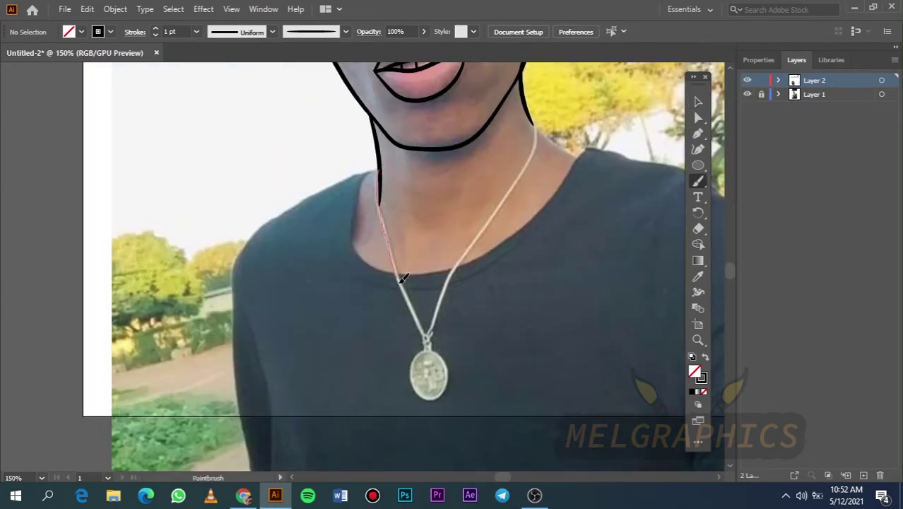
mouse_move(402, 278)
mouse_down()
mouse_move(429, 329)
mouse_move(542, 382)
mouse_up()
key(ctrl+z)
scroll(334, 157, up, 2)
drag(492, 189, 471, 242)
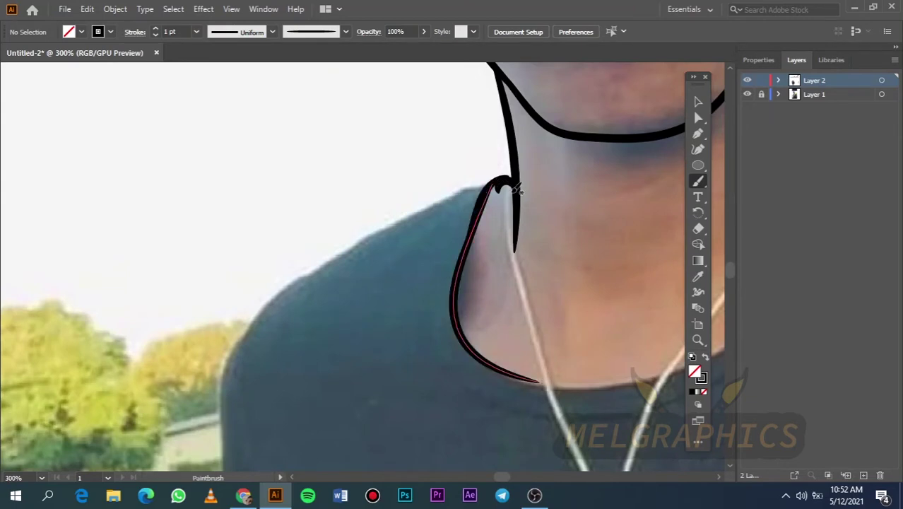
drag(518, 189, 387, 88)
- Trace the left necklace cord with two lines and the right cord down from the neck
drag(480, 404, 375, 92)
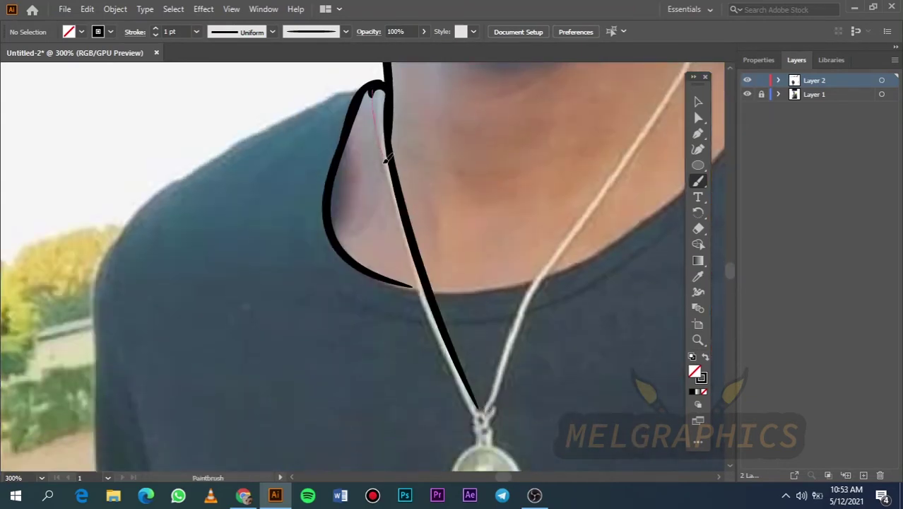
drag(432, 321, 476, 414)
drag(384, 129, 421, 229)
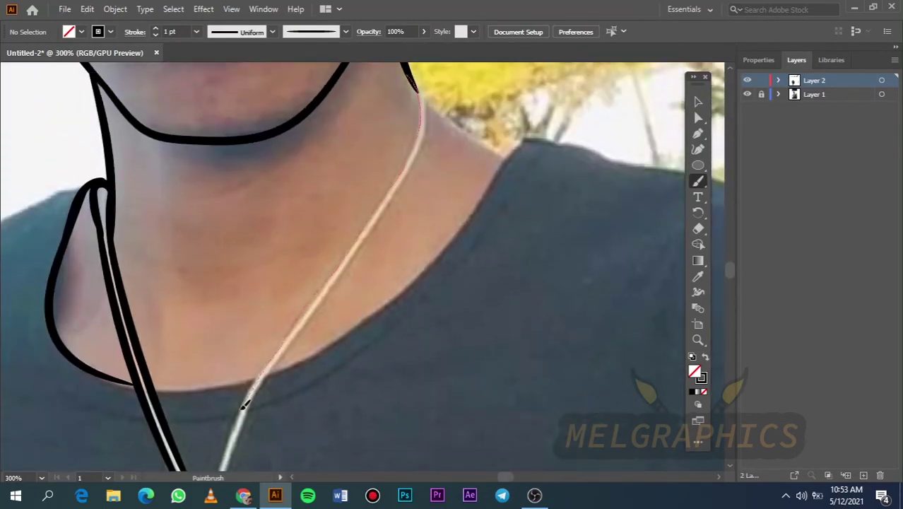
drag(244, 405, 220, 470)
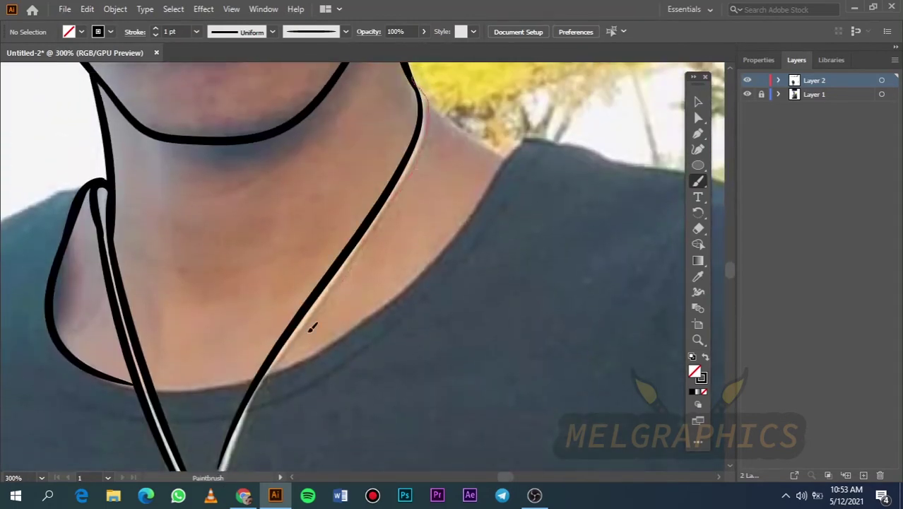
scroll(312, 328, down, 5)
drag(373, 168, 327, 266)
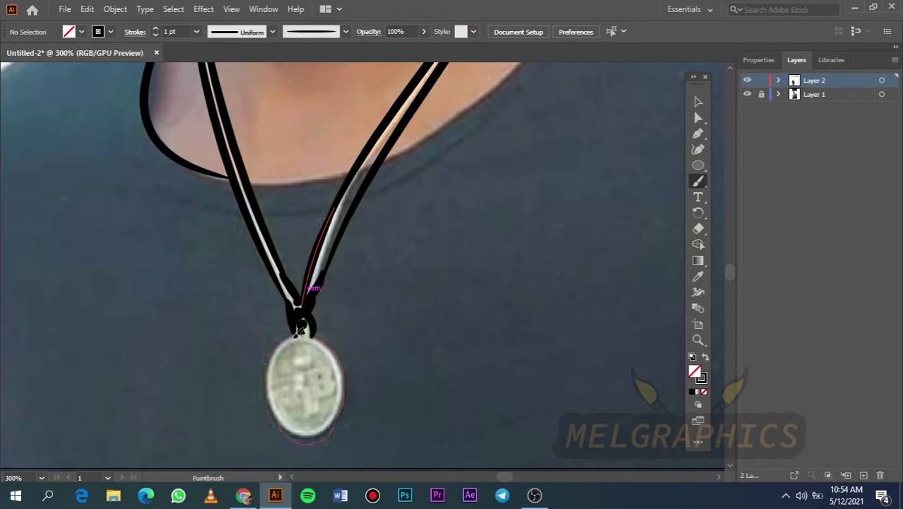
- Outline the oval pendant and close its inner 0.75 pt ring
drag(337, 360, 332, 346)
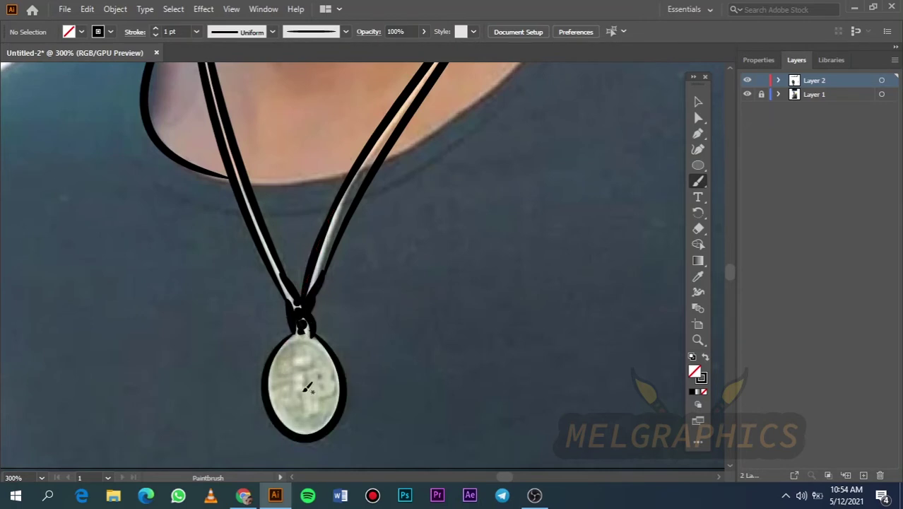
scroll(302, 374, down, 3)
drag(305, 229, 278, 243)
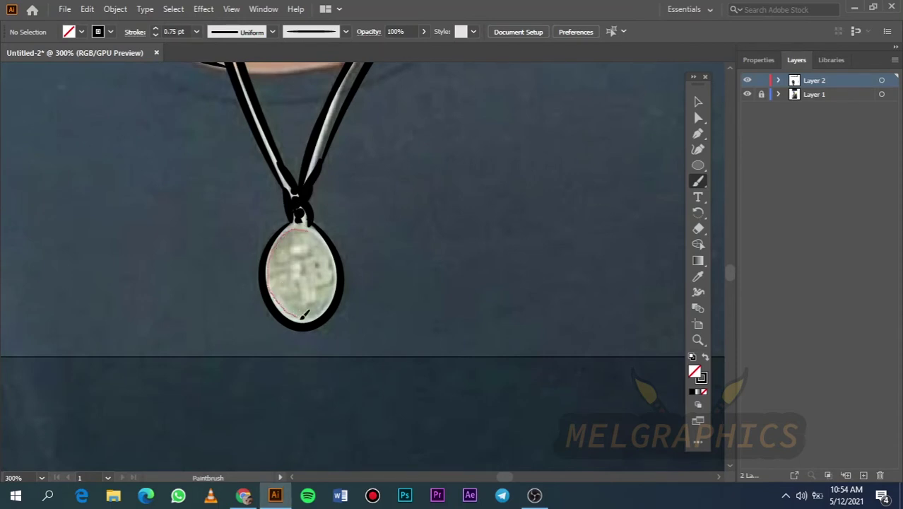
drag(335, 250, 302, 226)
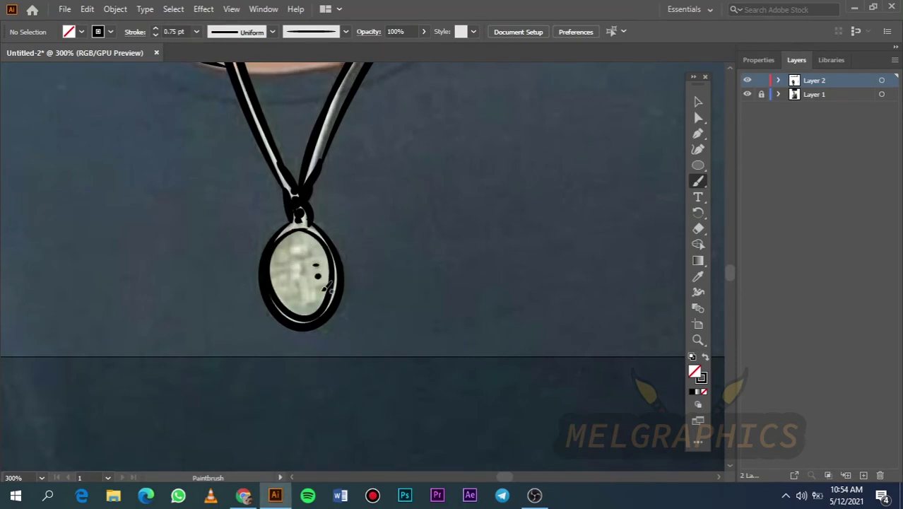
key(ctrl+0)
- Draw the T-shirt collar line from the neck outward across the shirt
scroll(424, 269, down, 1)
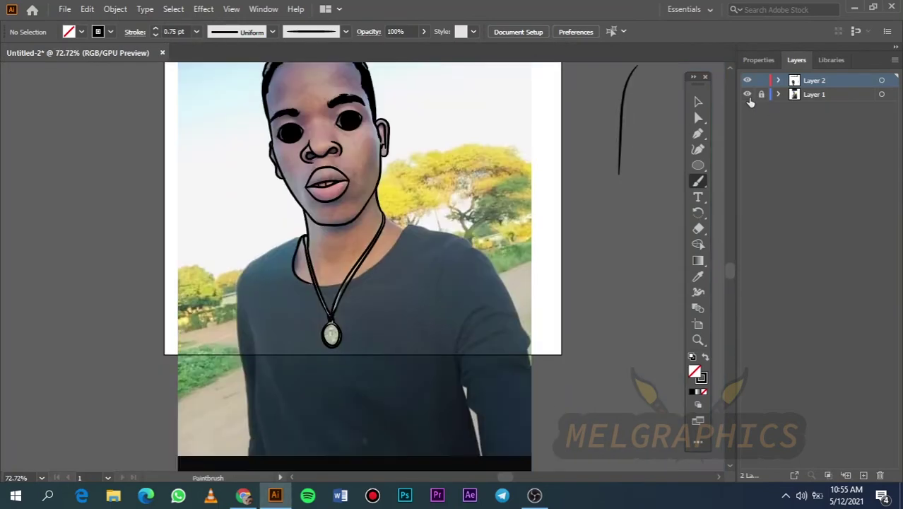
click(748, 94)
click(747, 94)
scroll(349, 203, down, 2)
scroll(348, 203, up, 3)
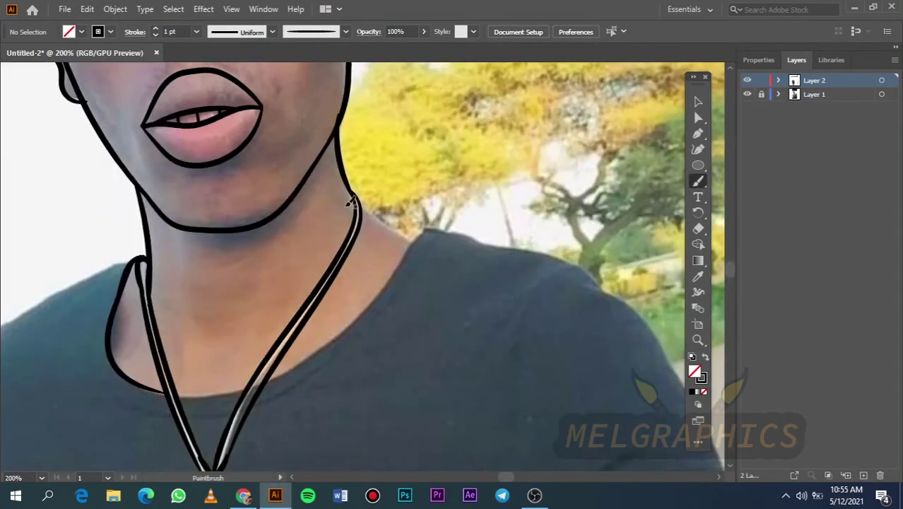
scroll(395, 232, left, 2)
scroll(403, 238, down, 2)
drag(453, 110, 503, 149)
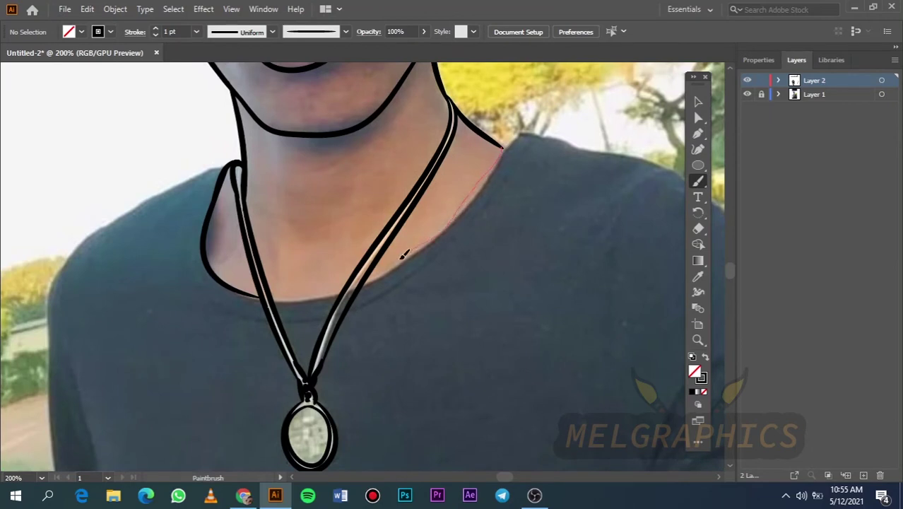
drag(405, 255, 361, 285)
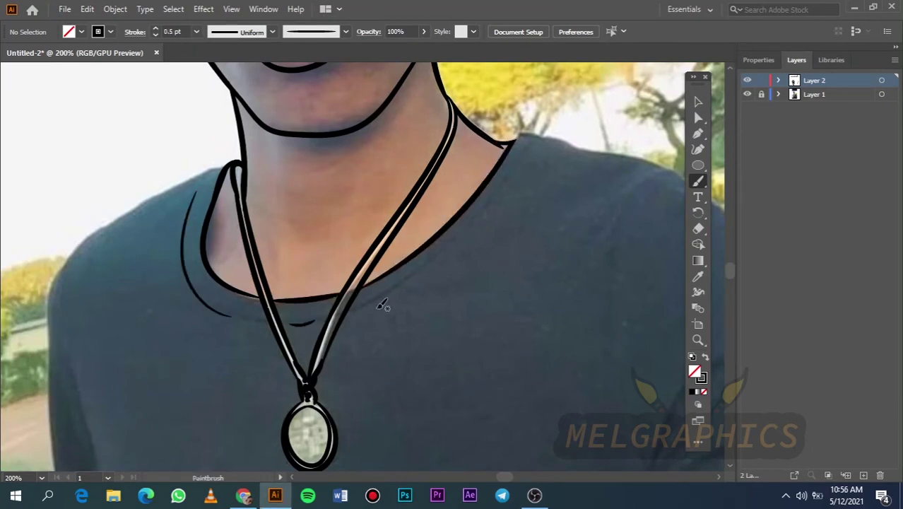
- Outline both shoulders, continue the left one down the arm, and add a right sleeve fold
scroll(389, 191, down, 3)
scroll(389, 190, up, 2)
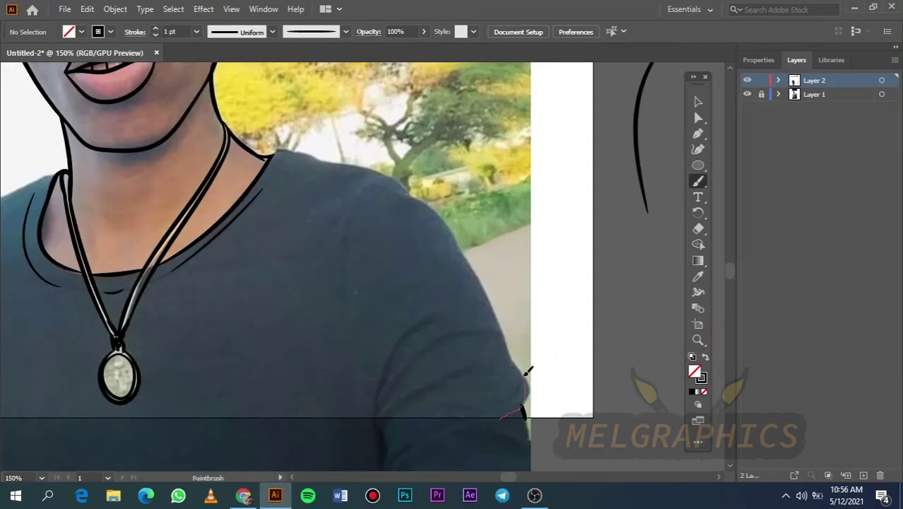
drag(426, 201, 391, 193)
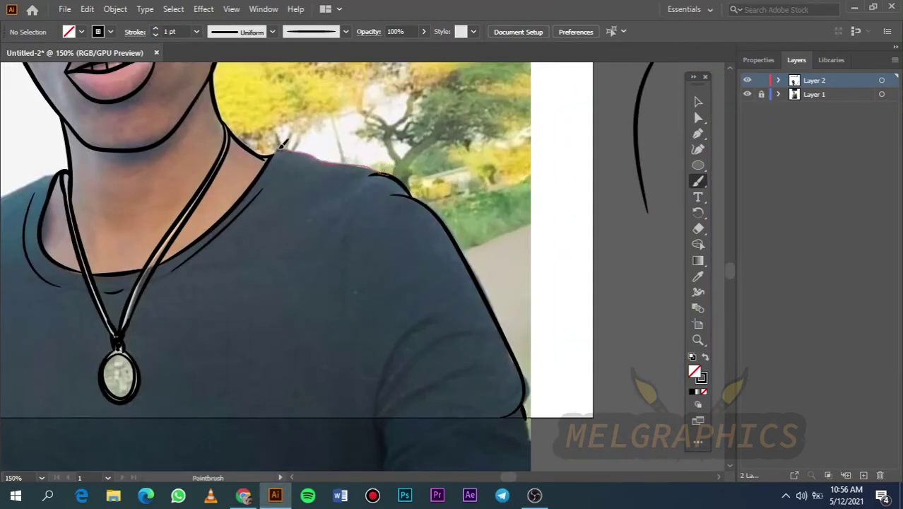
scroll(162, 302, left, 5)
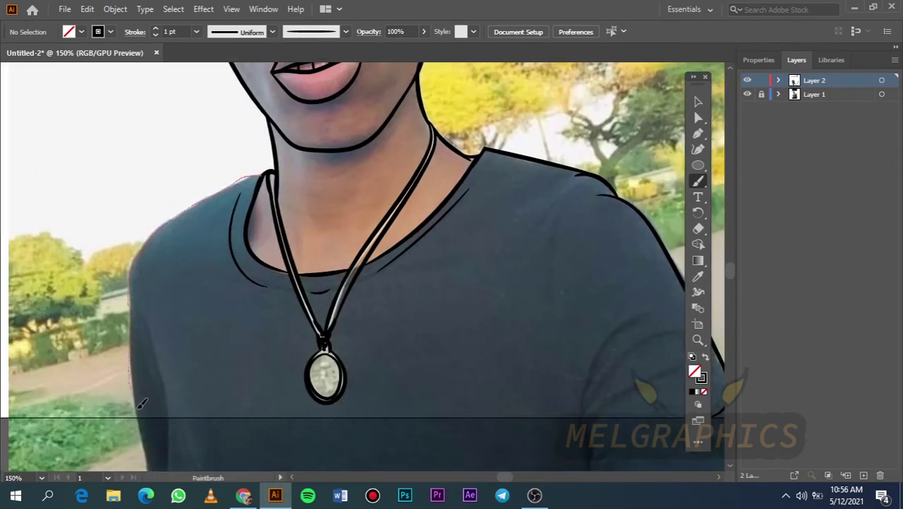
drag(141, 402, 140, 409)
drag(146, 324, 172, 417)
scroll(177, 452, right, 5)
scroll(276, 456, down, 2)
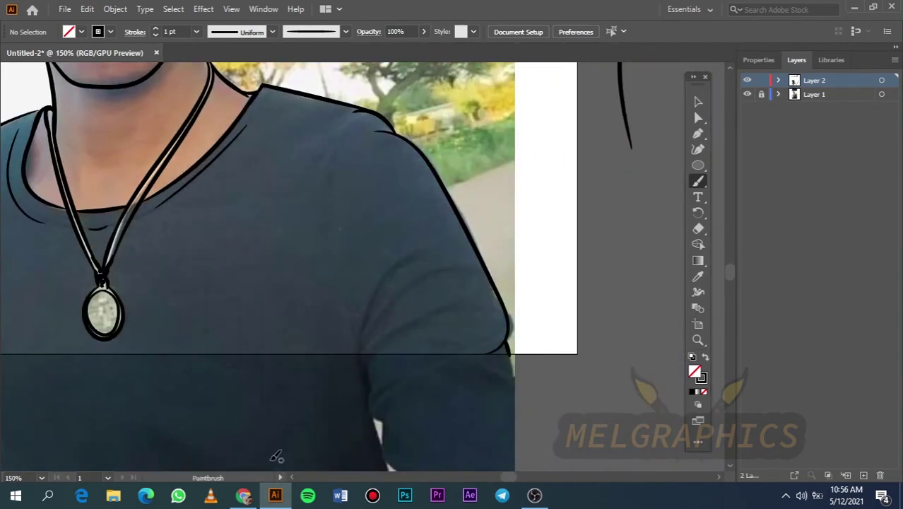
drag(387, 302, 354, 376)
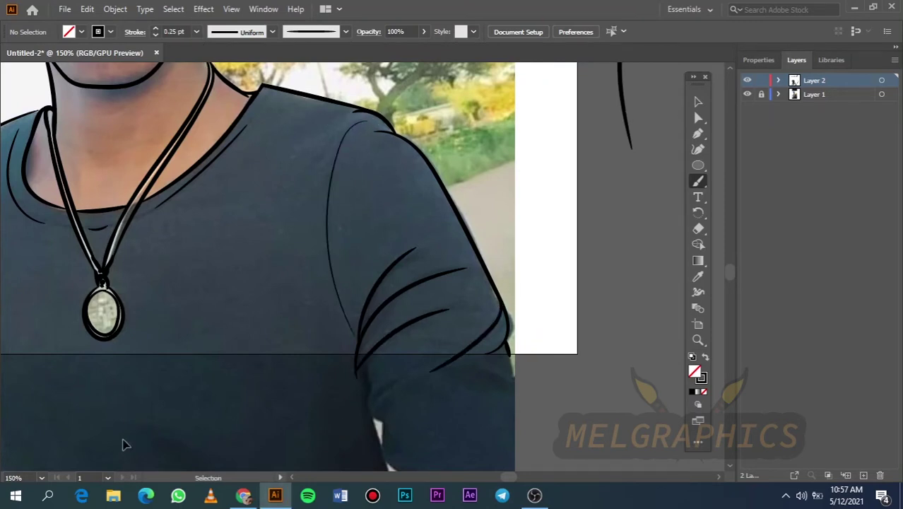
- Hide the reference photo layer and thicken one of the sleeve fold lines
key(ctrl+0)
click(748, 94)
key(v)
click(453, 283)
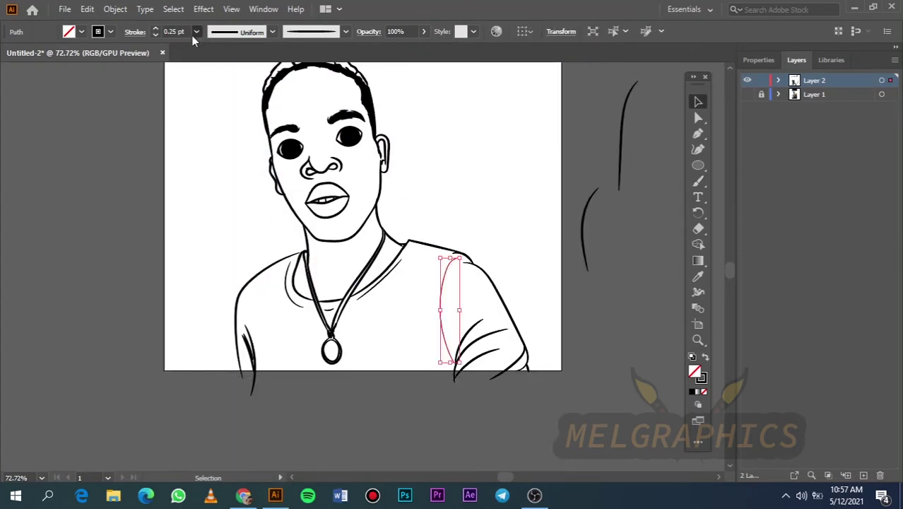
click(192, 35)
click(492, 137)
- Select the shirt and neck lines, shrink them slightly and nudge them right and down
drag(374, 258, 524, 394)
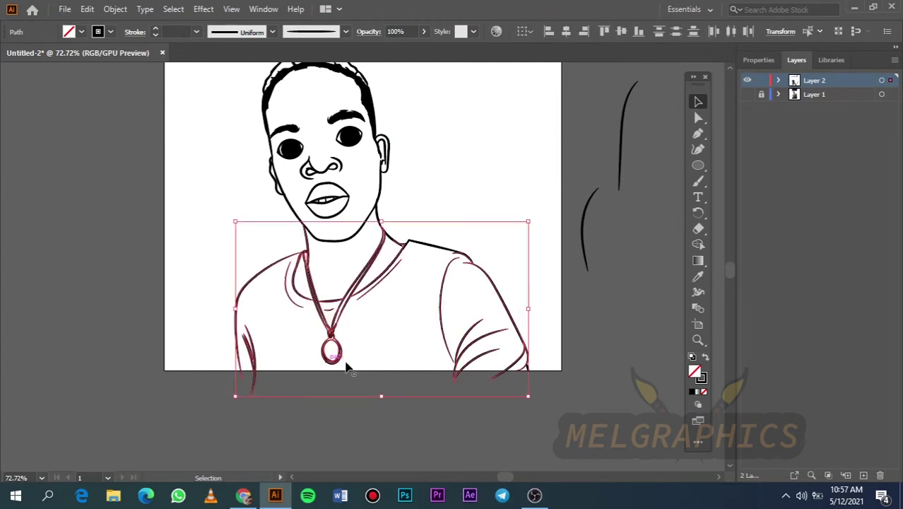
drag(492, 239, 209, 372)
drag(389, 233, 393, 238)
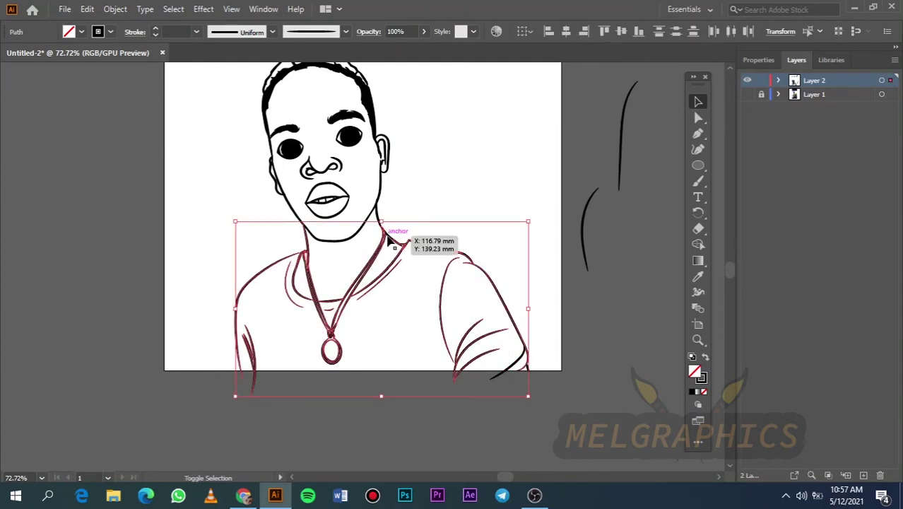
drag(529, 198, 521, 210)
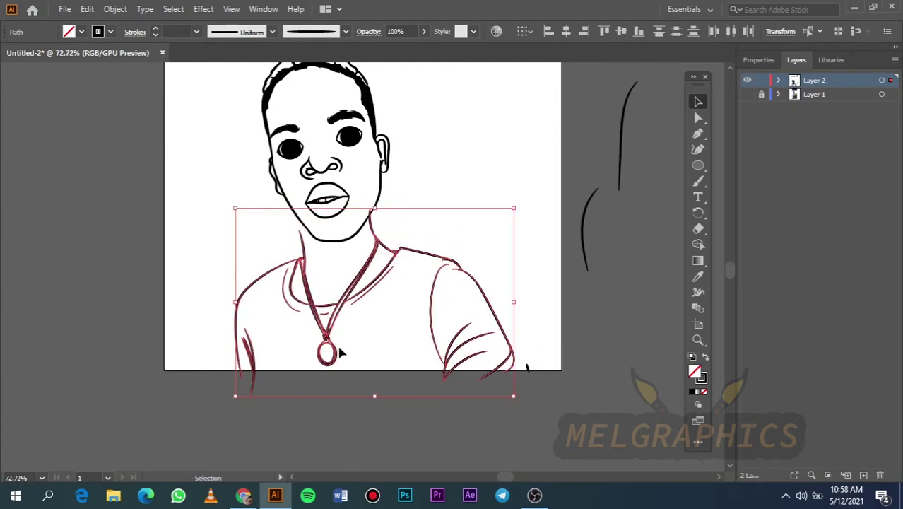
drag(343, 352, 348, 355)
- Move the head slightly down onto the neck
drag(484, 146, 251, 203)
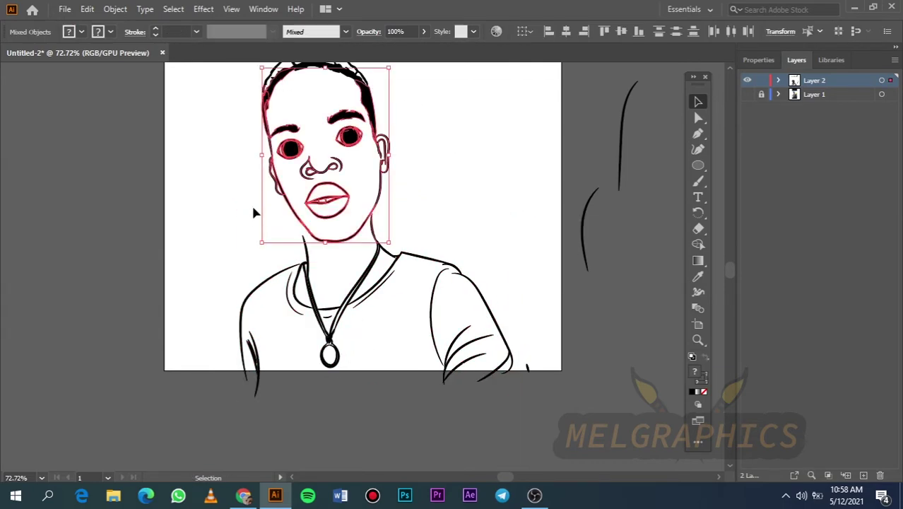
scroll(448, 151, up, 5)
drag(346, 212, 412, 170)
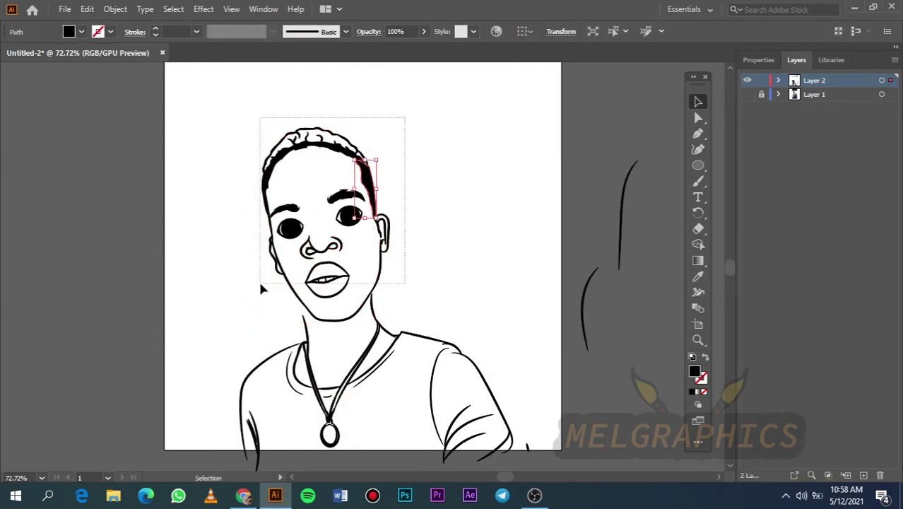
drag(258, 279, 258, 288)
click(461, 244)
scroll(461, 244, down, 3)
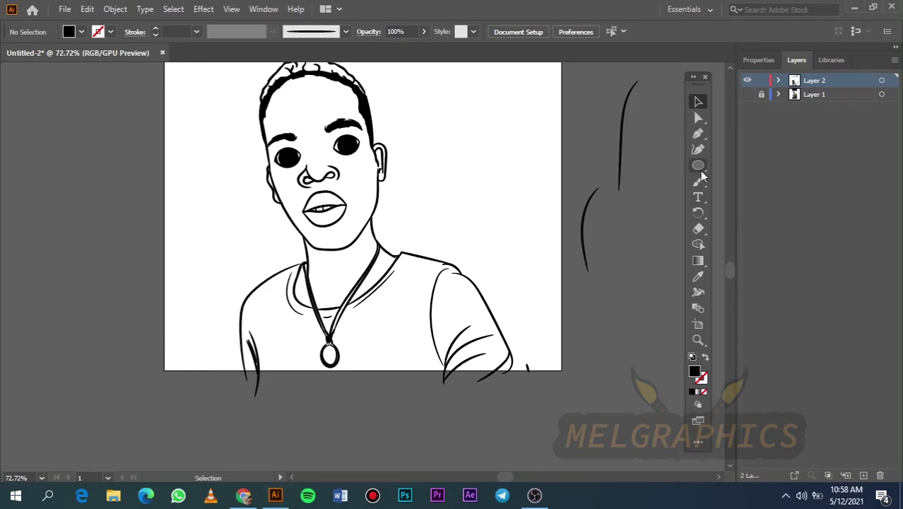
key(m)
key(ctrl+plus)
key(ctrl+plus)
- Draw a black bar across the bottom edge of the artboard
scroll(616, 346, right, 5)
drag(617, 346, 24, 399)
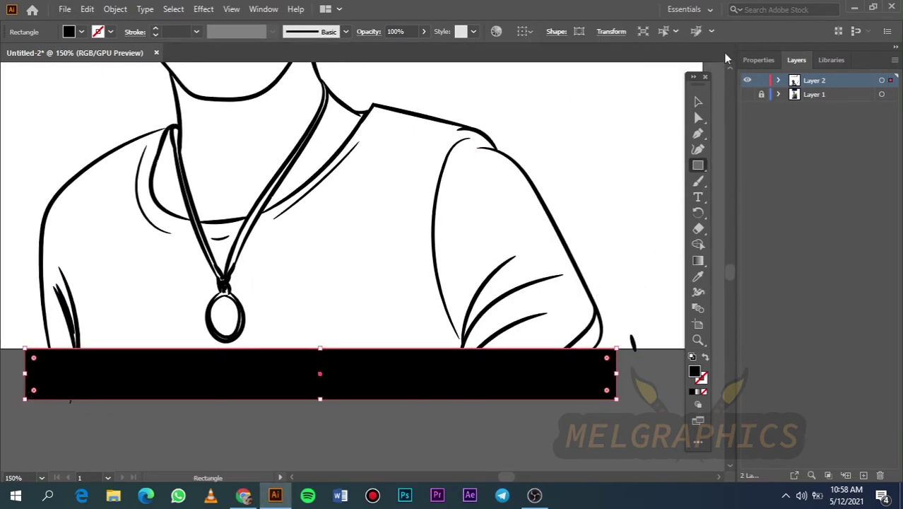
key(v)
key(ctrl+0)
click(541, 148)
- Select the shirt, bar and side mark together and lower the head slightly
scroll(318, 441, down, 3)
click(318, 438)
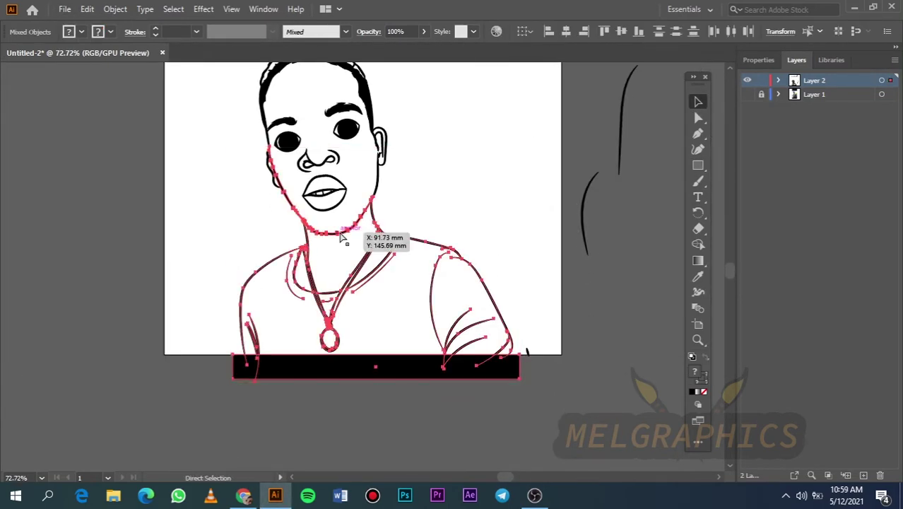
click(446, 142)
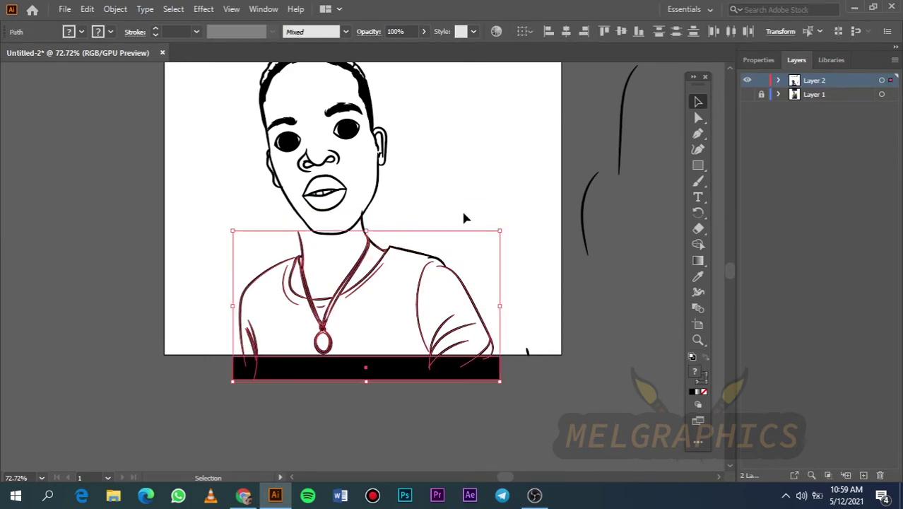
shift+drag(529, 144, 309, 259)
drag(407, 102, 212, 282)
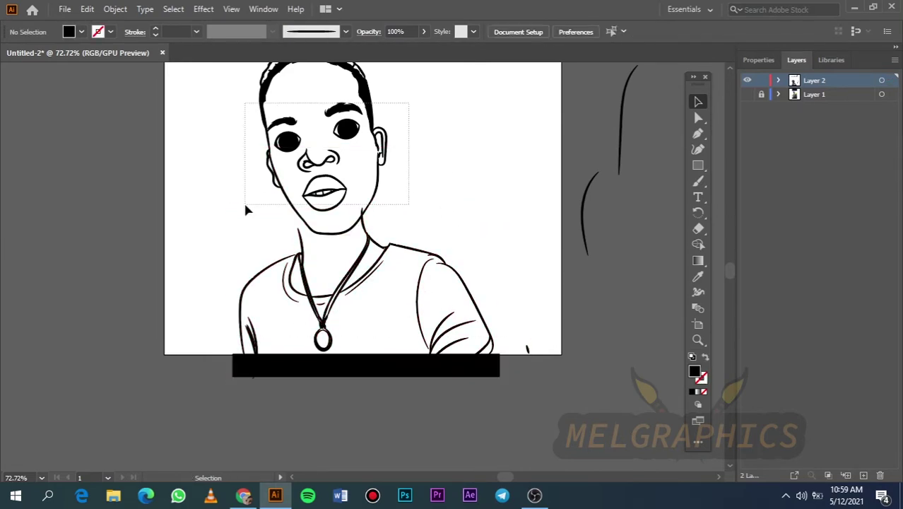
scroll(244, 201, up, 2)
drag(350, 194, 343, 200)
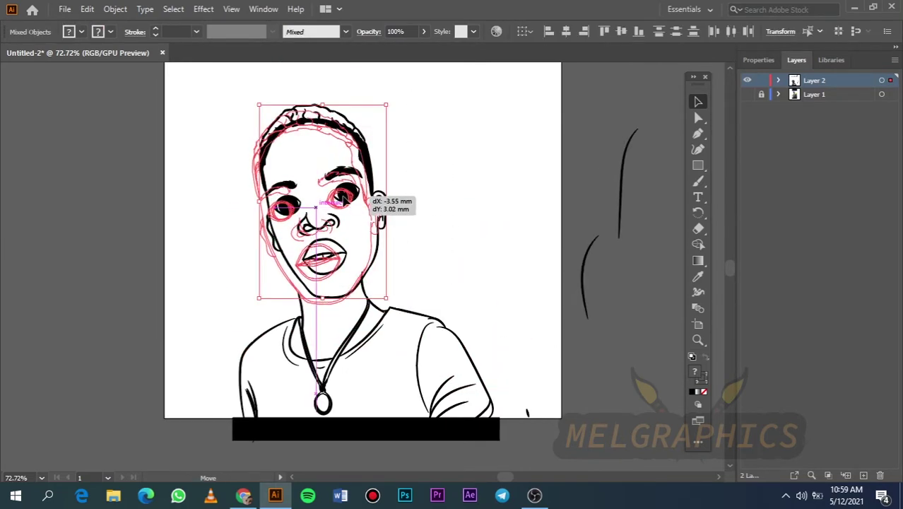
click(429, 221)
- Bring up the Layers panel list
scroll(429, 222, down, 2)
scroll(367, 219, up, 8)
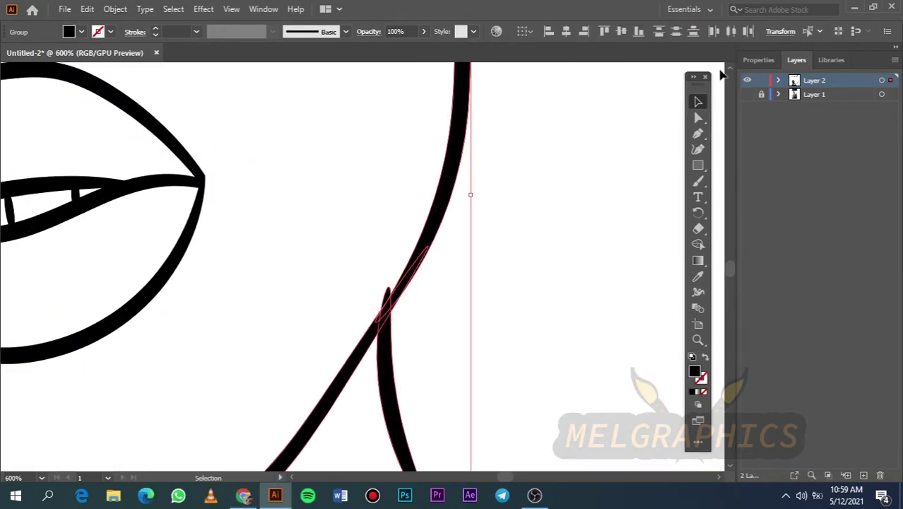
scroll(389, 296, down, 8)
scroll(496, 319, down, 1)
click(797, 60)
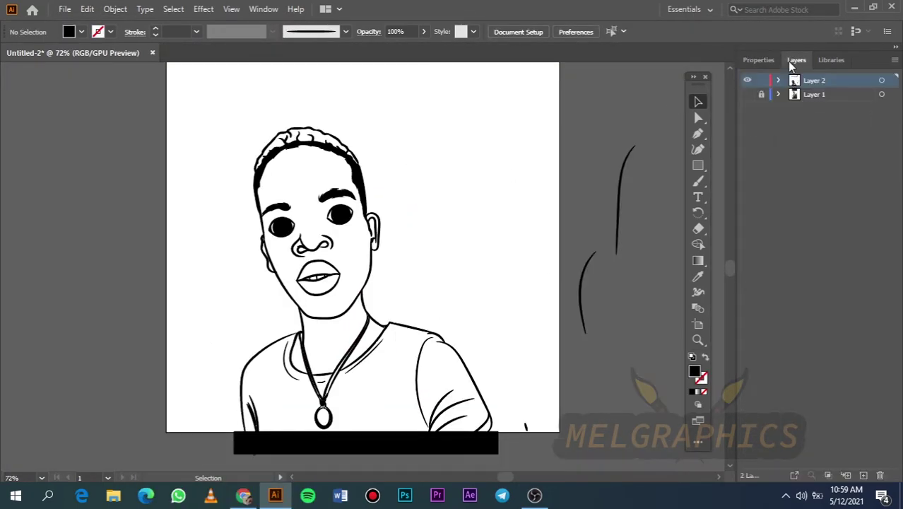
- Show and unlock the reference photo layer, then reselect the photo
click(747, 94)
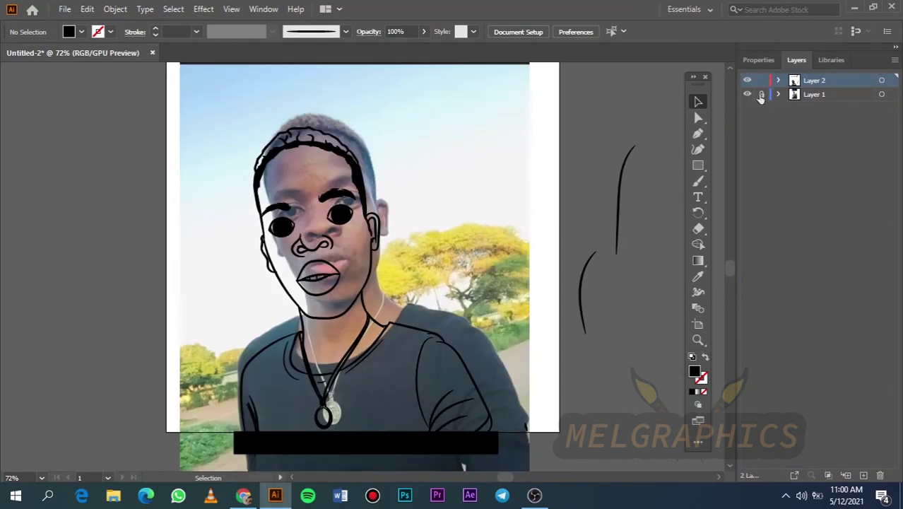
click(489, 178)
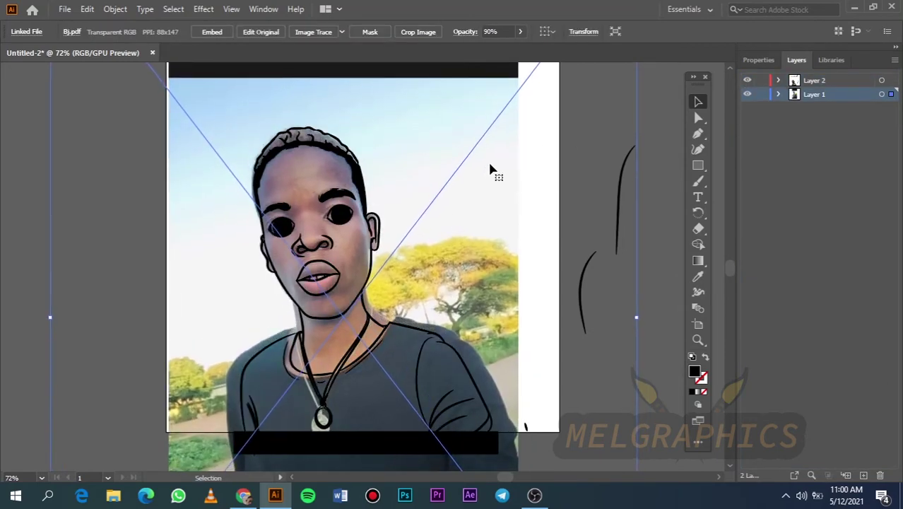
click(655, 298)
click(487, 253)
- Lock and hide the photo layer, then draw a rectangle covering the whole portrait
click(761, 94)
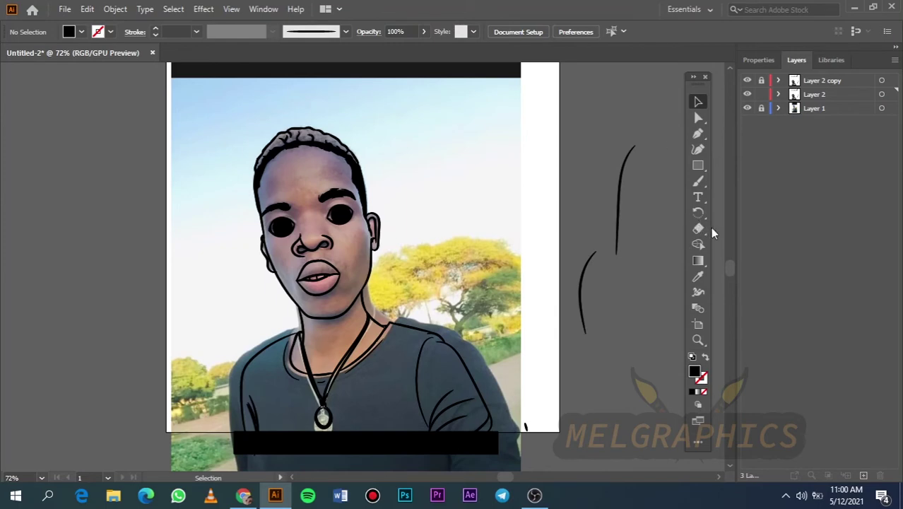
click(747, 108)
key(m)
drag(233, 122, 496, 454)
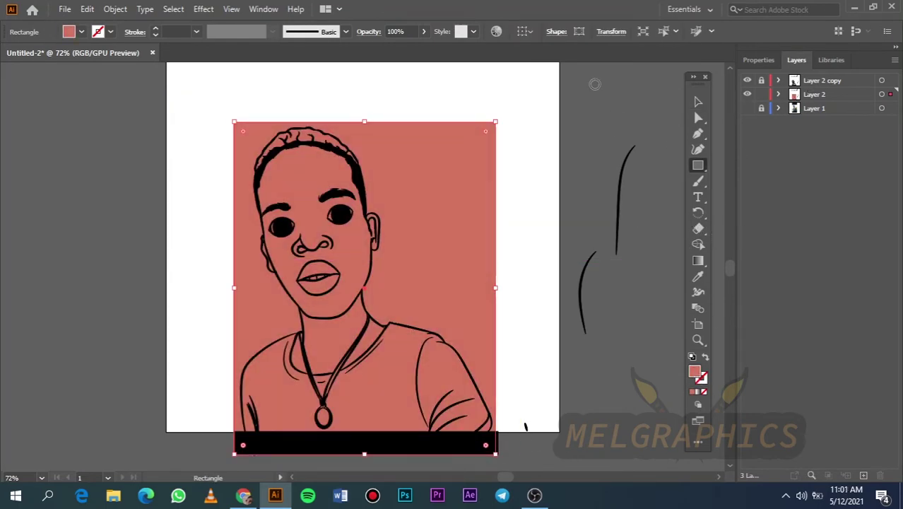
- Select all the artwork and lock the reference photo in place with Ctrl+2
key(v)
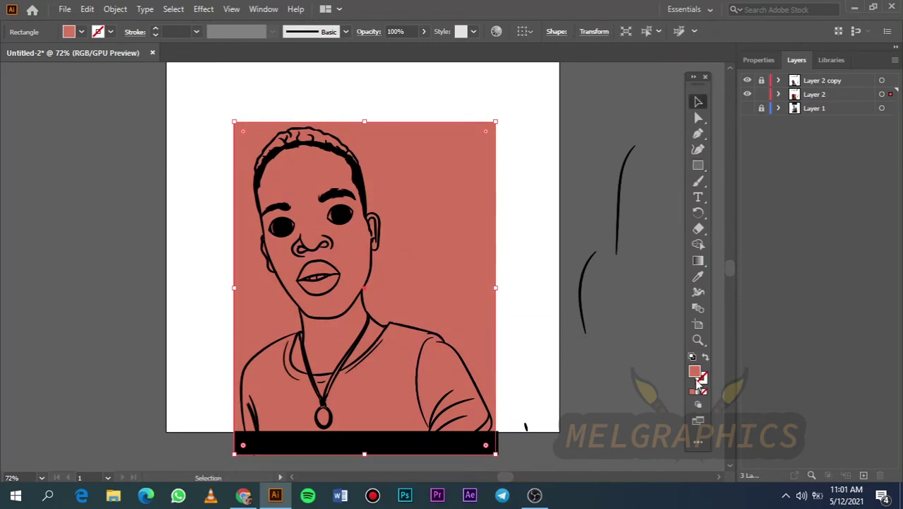
click(534, 213)
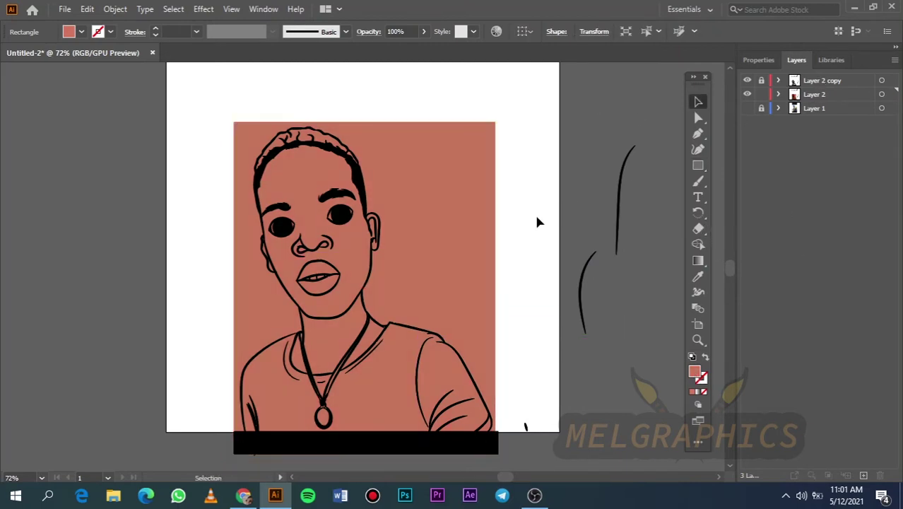
key(ctrl+a)
click(758, 59)
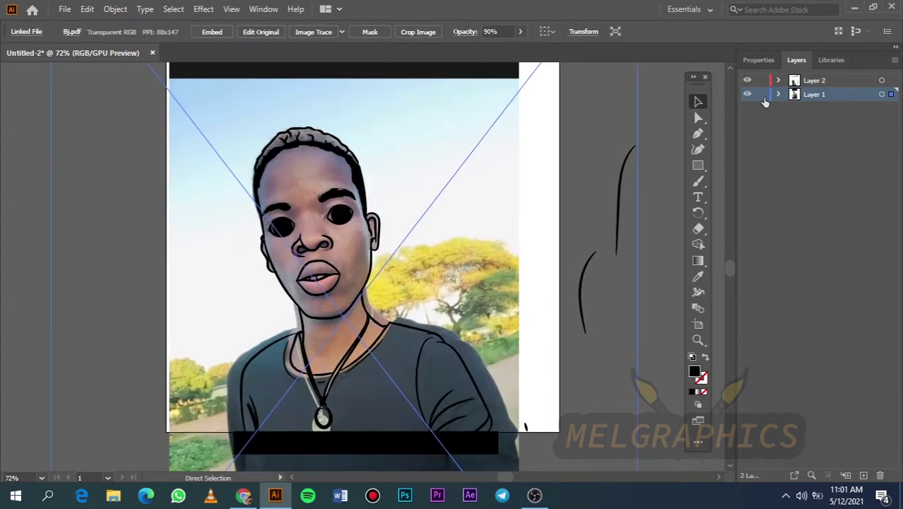
click(747, 94)
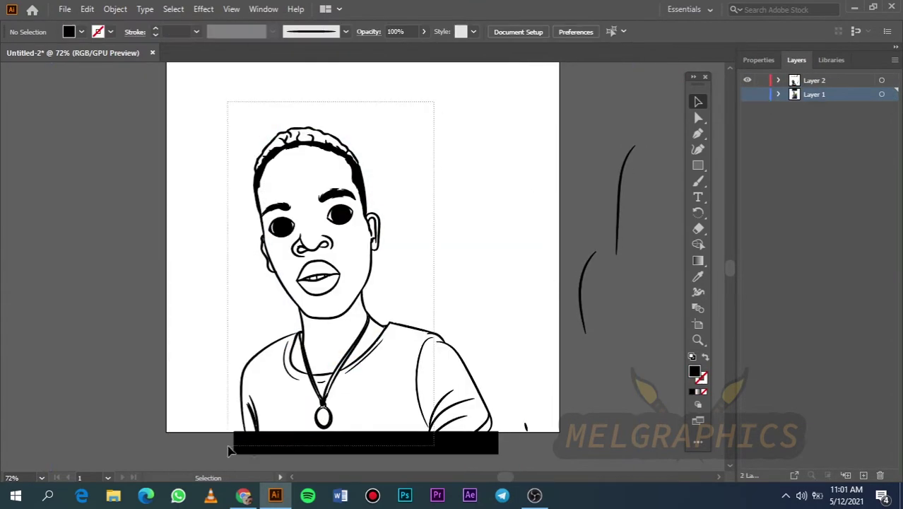
key(ctrl+a)
click(758, 59)
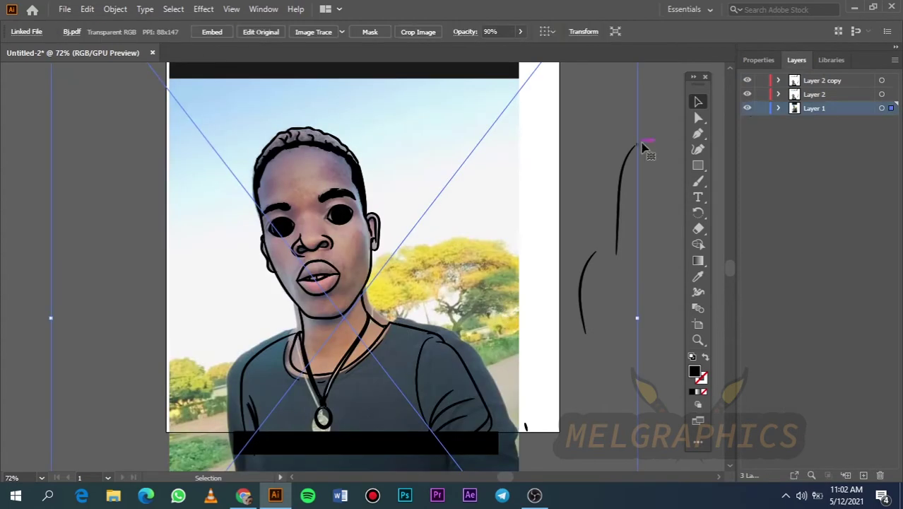
key(ctrl+2)
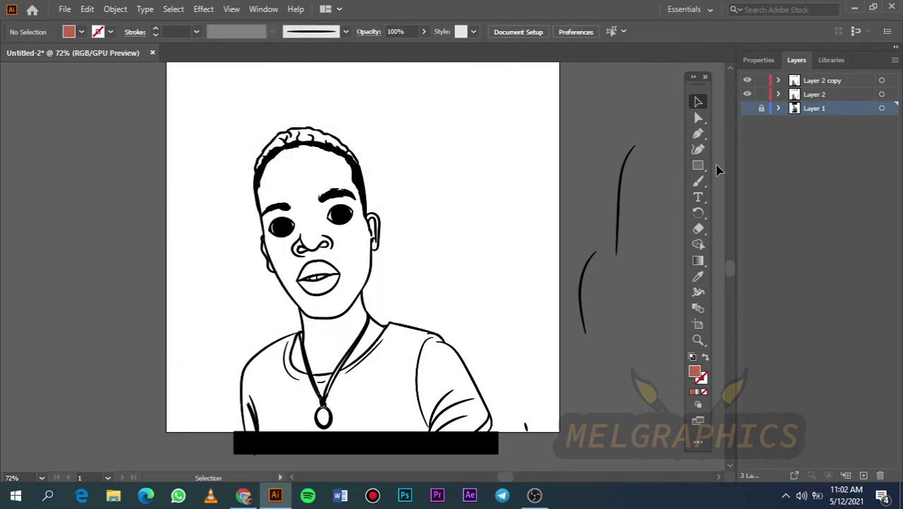
- Draw a red rectangle over the portrait, group everything, isolate the group and send the rectangle back
drag(212, 109, 509, 438)
key(v)
key(ctrl+a)
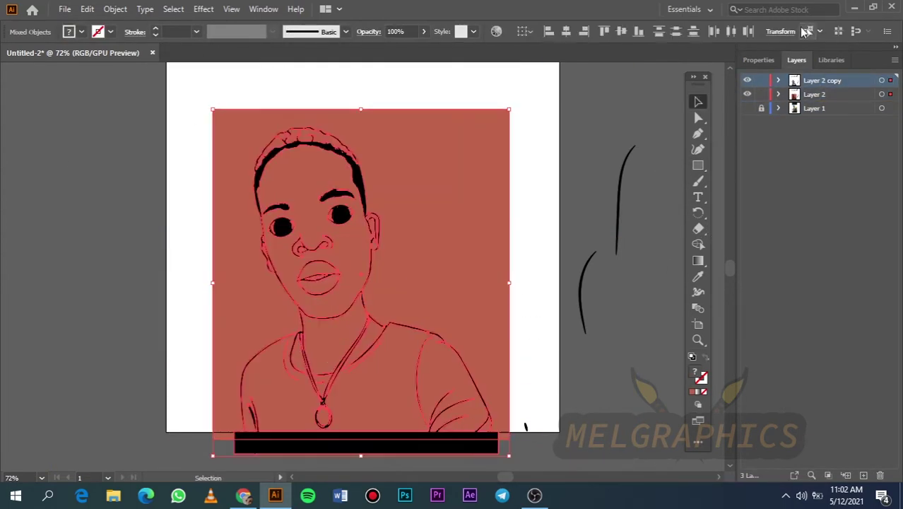
key(ctrl+g)
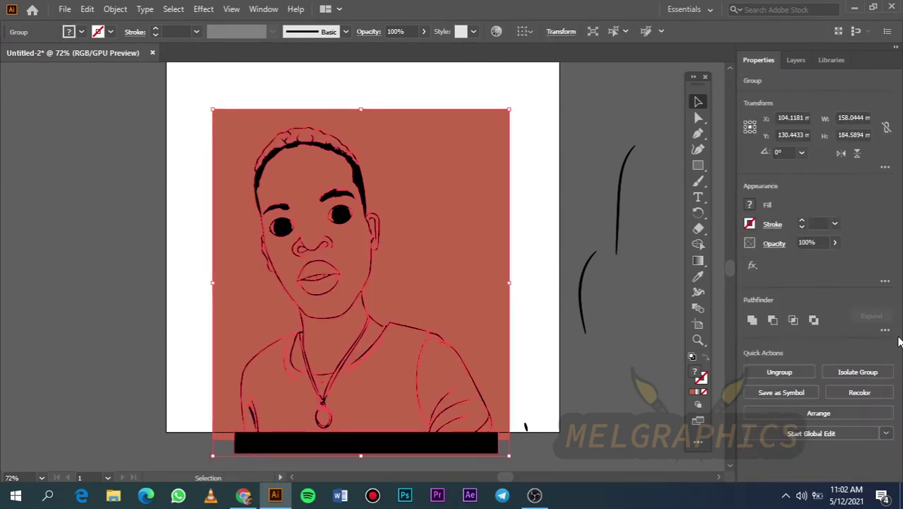
key(ctrl+shift+a)
double_click(508, 195)
key(ctrl+shift+bracketleft)
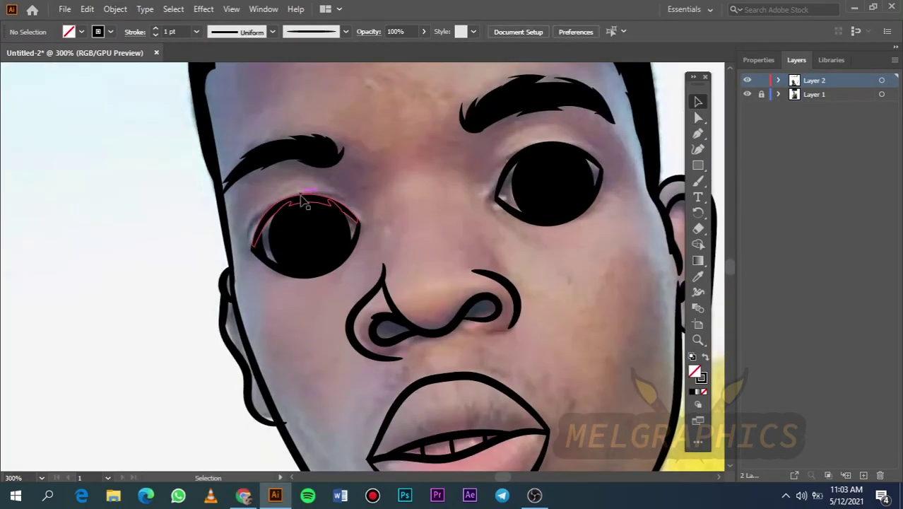
- Brush an eyelid stroke above the left eye, lock Layer 2 copy and make Layer 2 active
key(b)
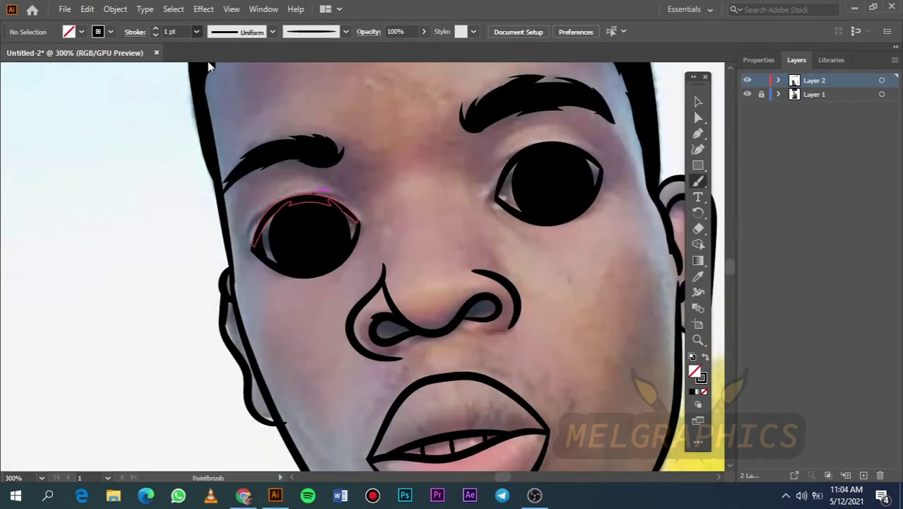
drag(252, 191, 352, 194)
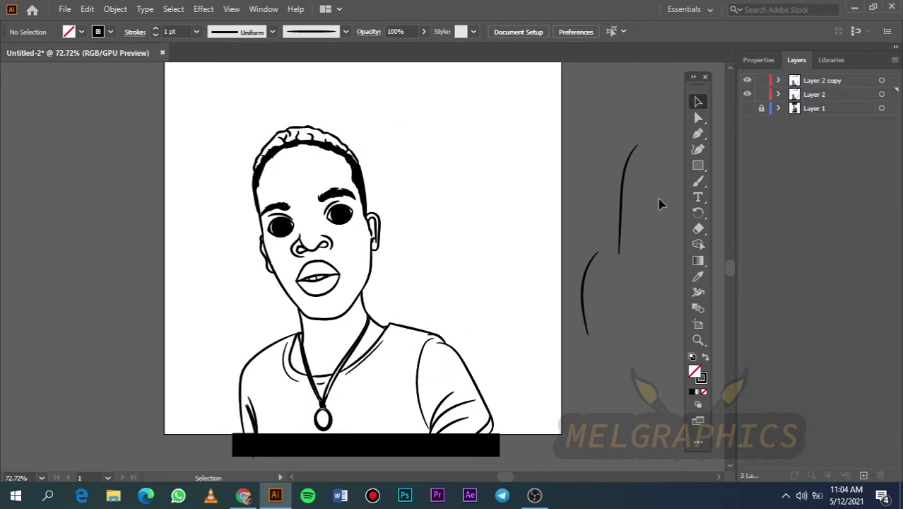
click(761, 80)
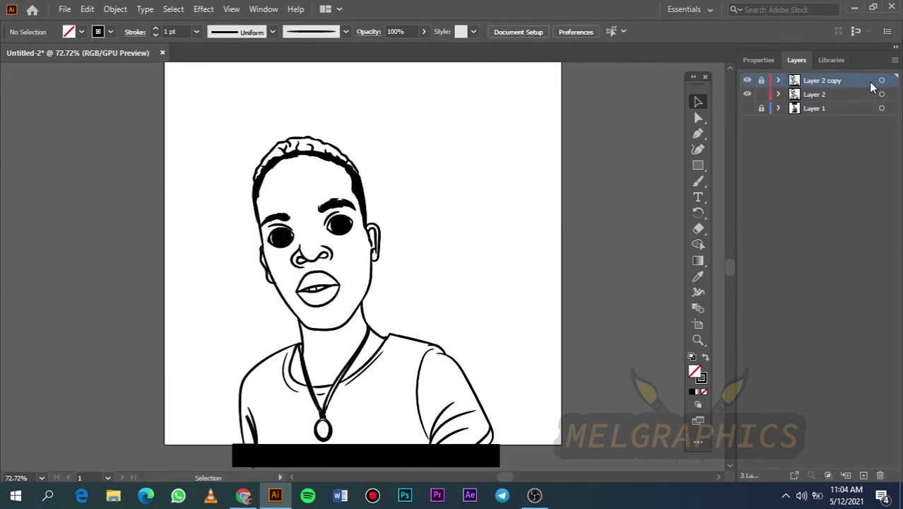
click(812, 94)
click(705, 358)
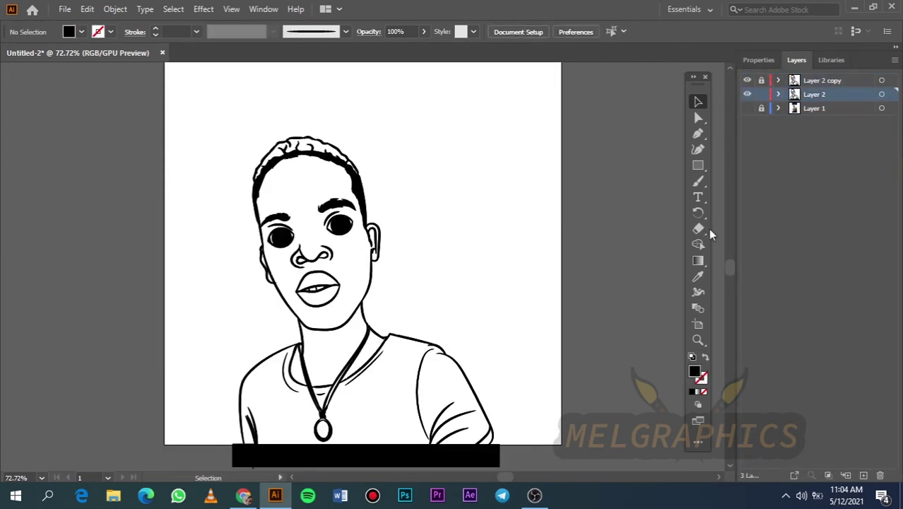
- Draw a rectangle covering the whole figure, redrawing it after one undo
key(m)
drag(225, 90, 511, 431)
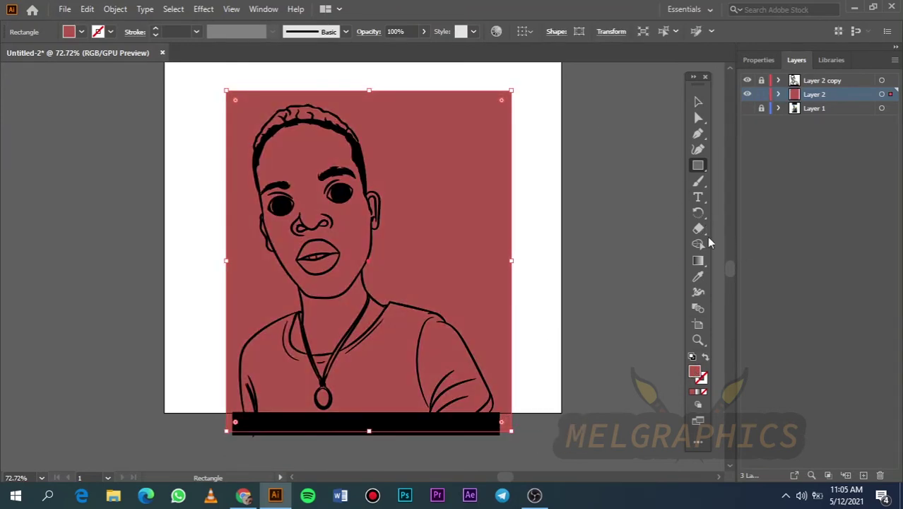
key(ctrl+z)
key(ctrl+z)
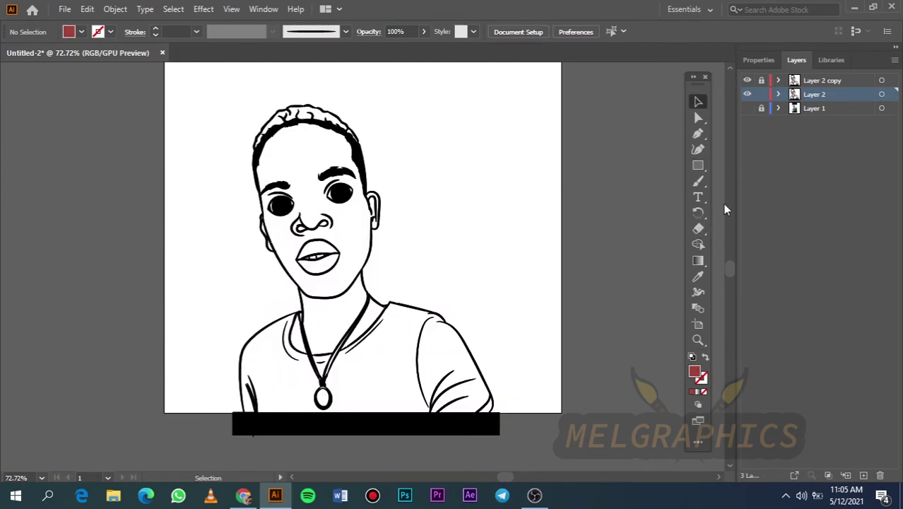
key(m)
drag(183, 99, 508, 434)
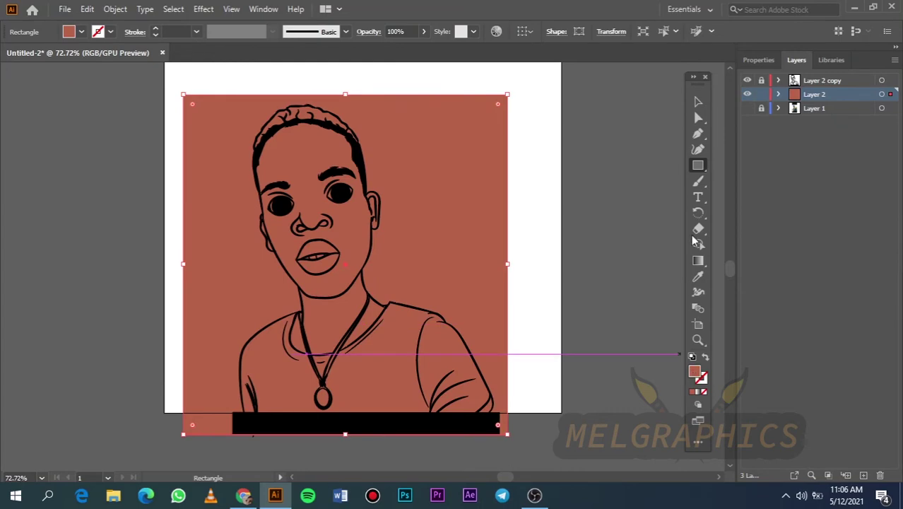
- Select all the artwork, then pick out the filled shirt shape
key(v)
key(ctrl+shift+a)
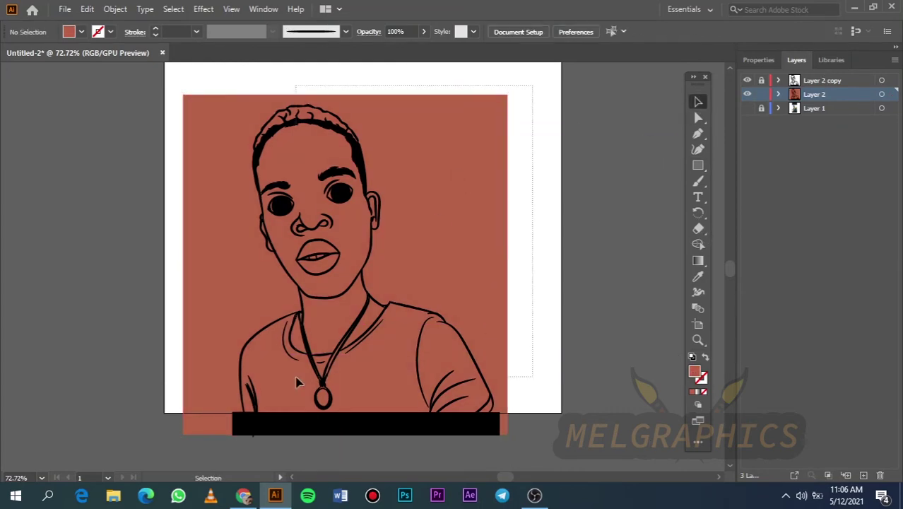
key(ctrl+a)
key(ctrl+shift+a)
scroll(475, 248, up, 3)
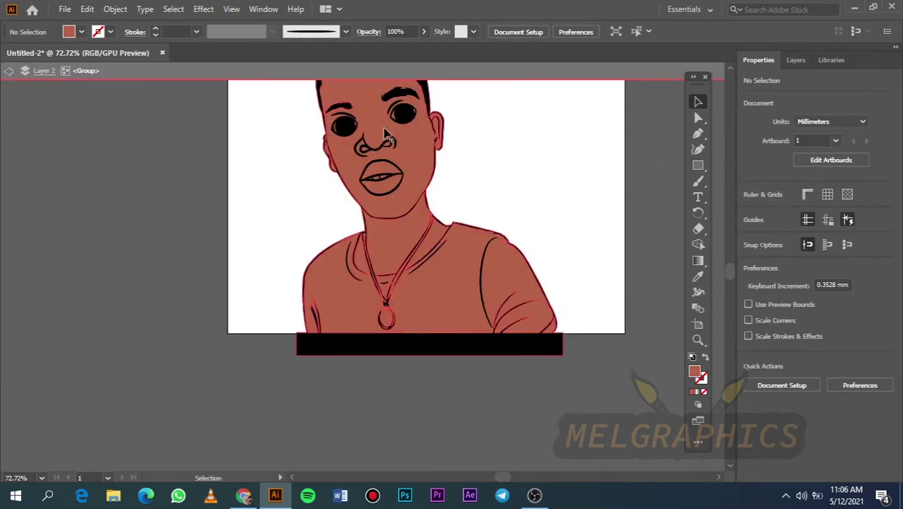
scroll(452, 274, up, 2)
click(453, 273)
scroll(495, 290, right, 1)
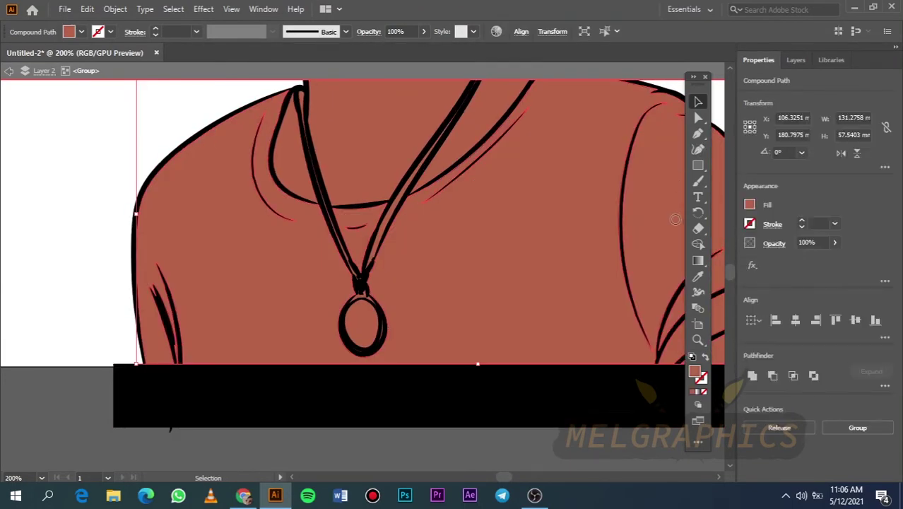
- Give the necklace pendant a grey fill
scroll(480, 135, down, 3)
scroll(474, 396, up, 3)
key(i)
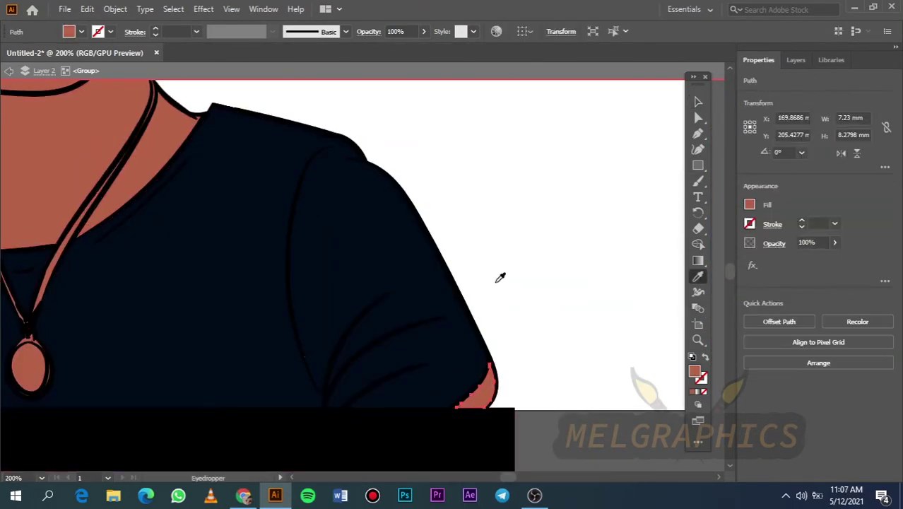
key(v)
scroll(373, 299, left, 5)
click(361, 304)
click(81, 31)
click(74, 92)
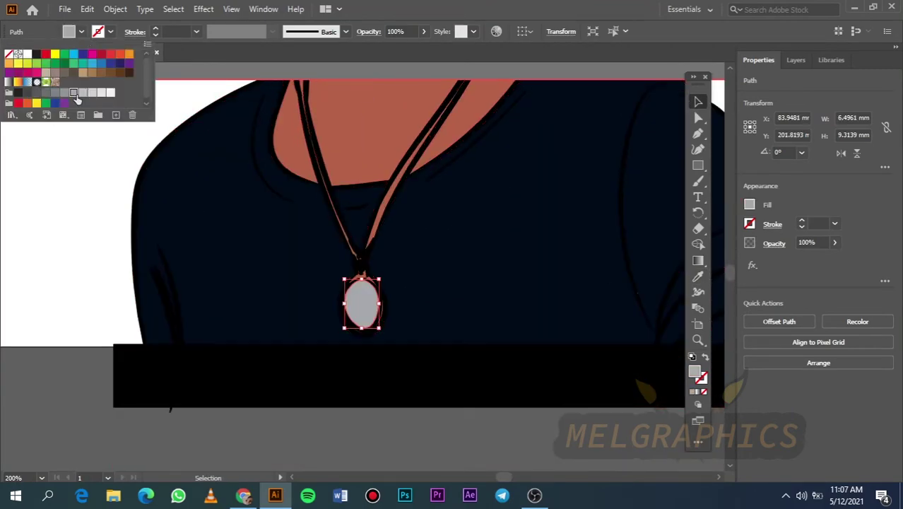
click(93, 191)
- Fill the pendant's ring shape with white
scroll(362, 226, up, 5)
click(297, 204)
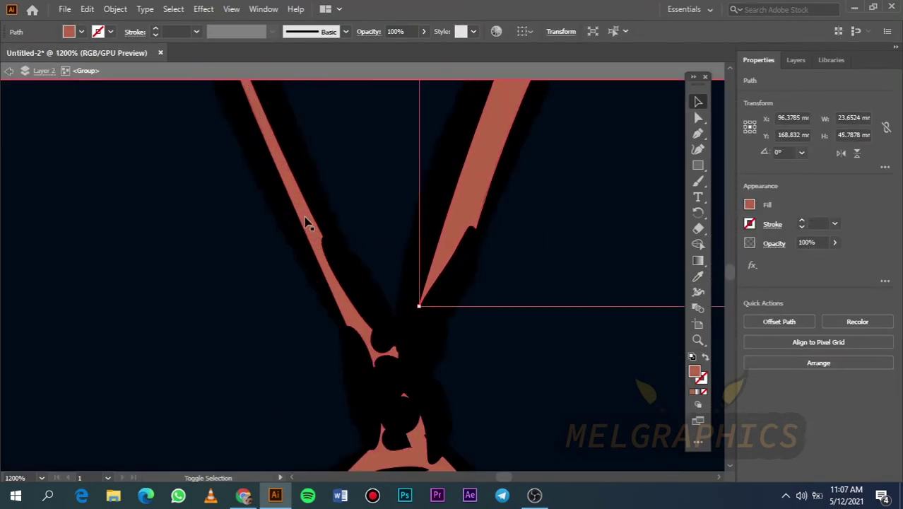
scroll(305, 221, down, 3)
scroll(382, 322, down, 5)
click(523, 296)
click(81, 32)
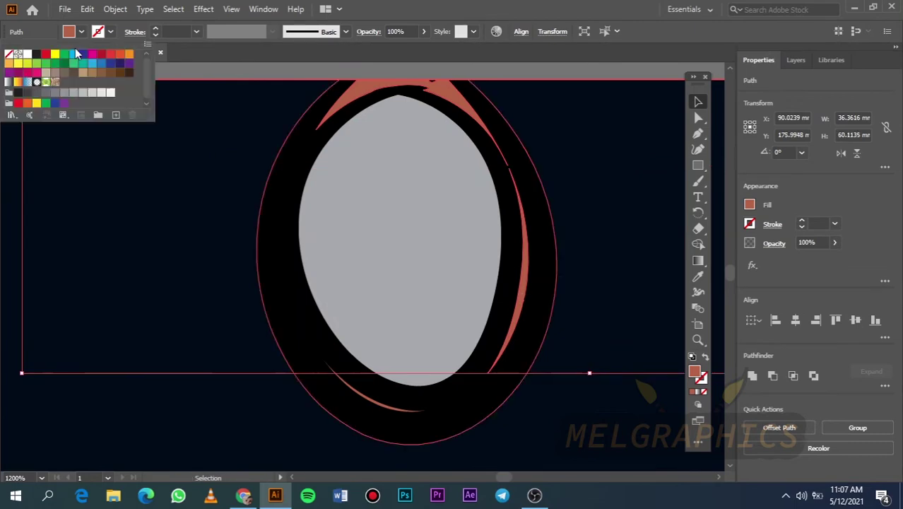
click(110, 92)
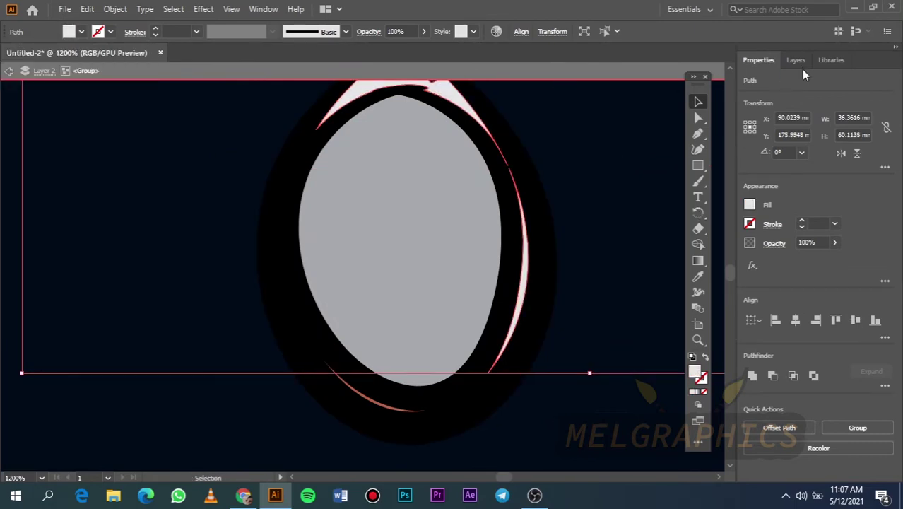
- Copy the pale yellow onto the red strip along the necklace cord with the Eyedropper
key(ctrl+0)
scroll(472, 288, up, 2)
scroll(510, 359, up, 8)
key(i)
click(595, 276)
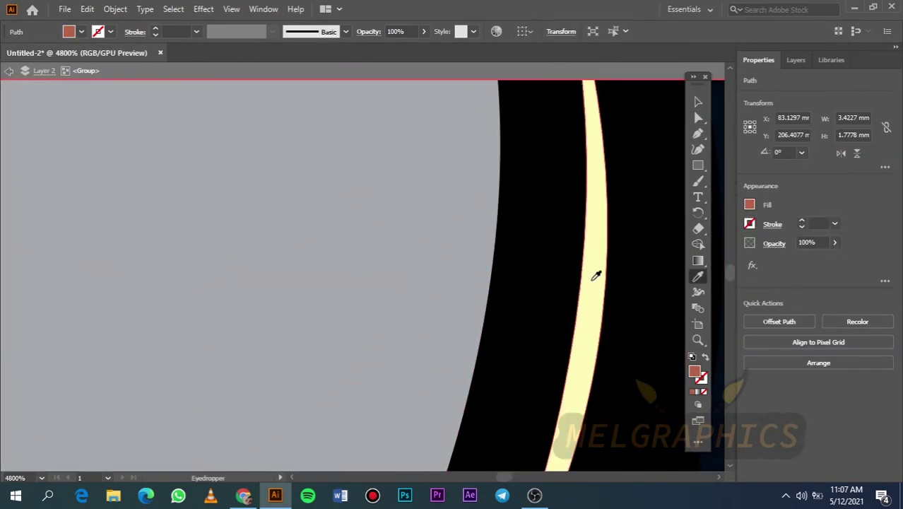
scroll(595, 276, down, 5)
scroll(125, 283, down, 3)
key(v)
key(ctrl+0)
click(472, 296)
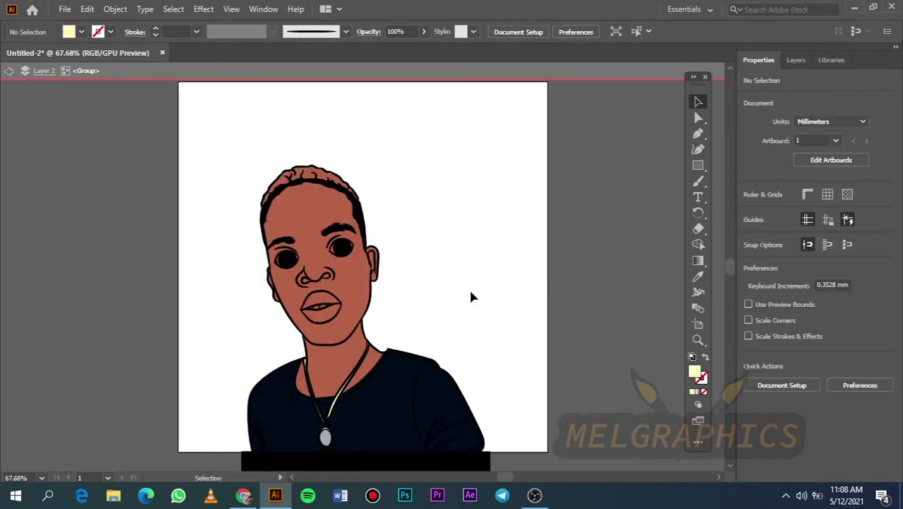
- Apply black to the nose outline with the Eyedropper
scroll(369, 317, up, 5)
click(383, 347)
scroll(428, 338, up, 3)
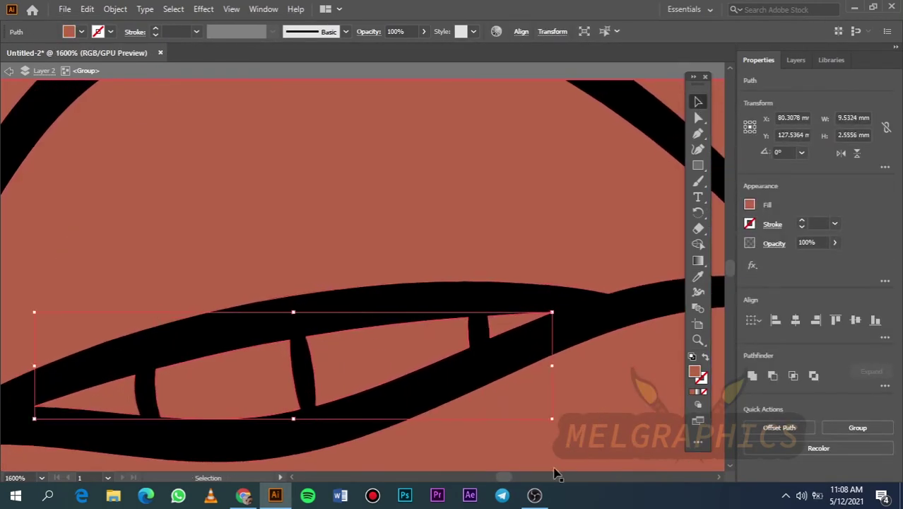
scroll(500, 343, down, 3)
scroll(376, 307, down, 3)
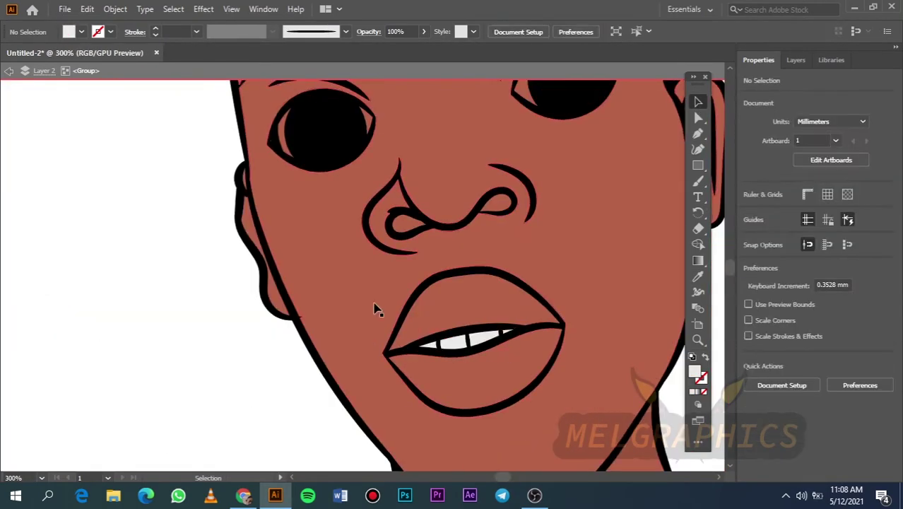
scroll(375, 306, up, 3)
click(437, 398)
scroll(520, 368, up, 2)
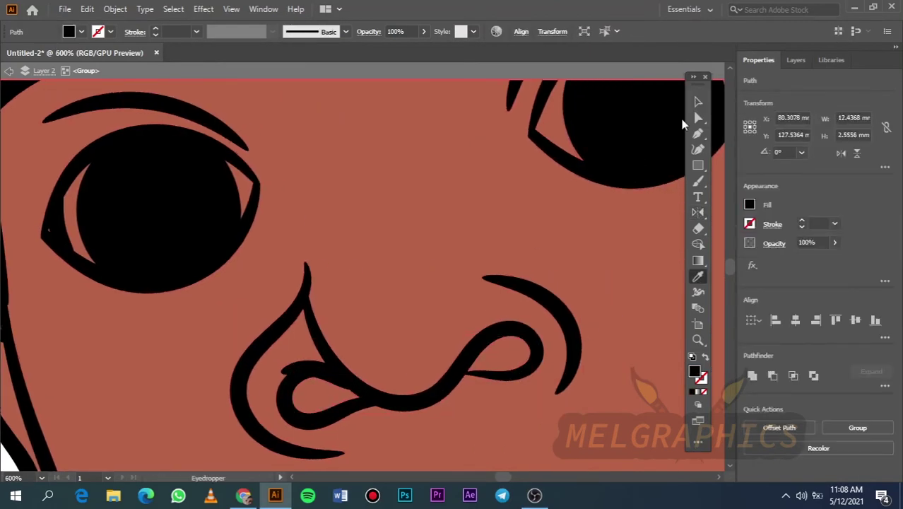
key(i)
click(670, 114)
scroll(615, 152, up, 3)
key(v)
- Select the small highlight shapes in the left eye
click(453, 196)
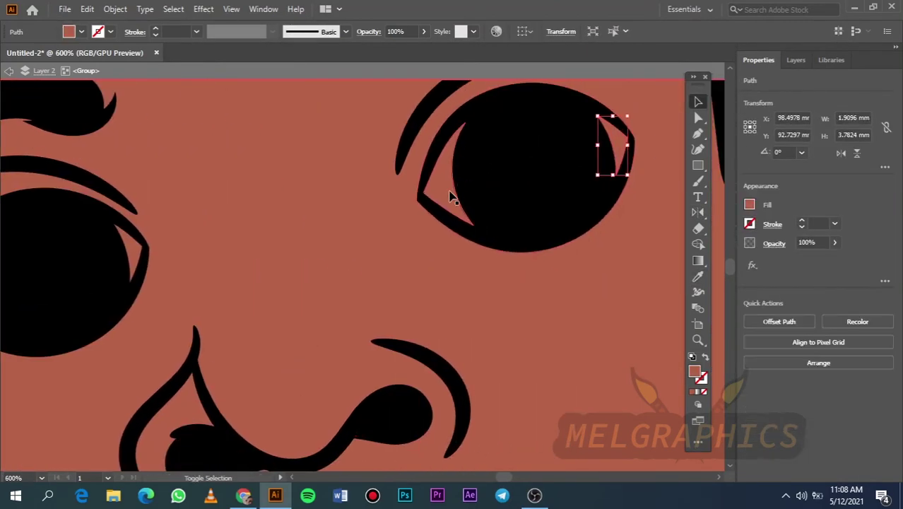
scroll(454, 196, up, 3)
click(276, 262)
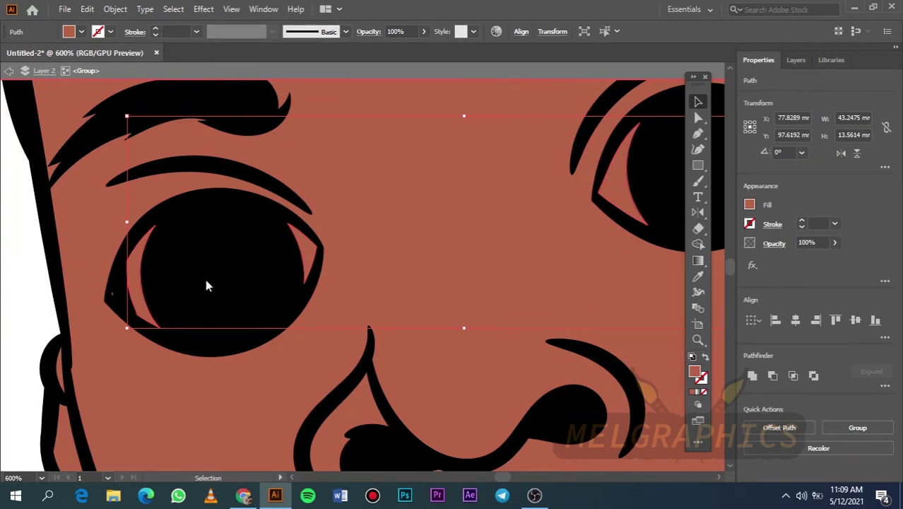
scroll(206, 286, up, 5)
click(353, 247)
key(ctrl+0)
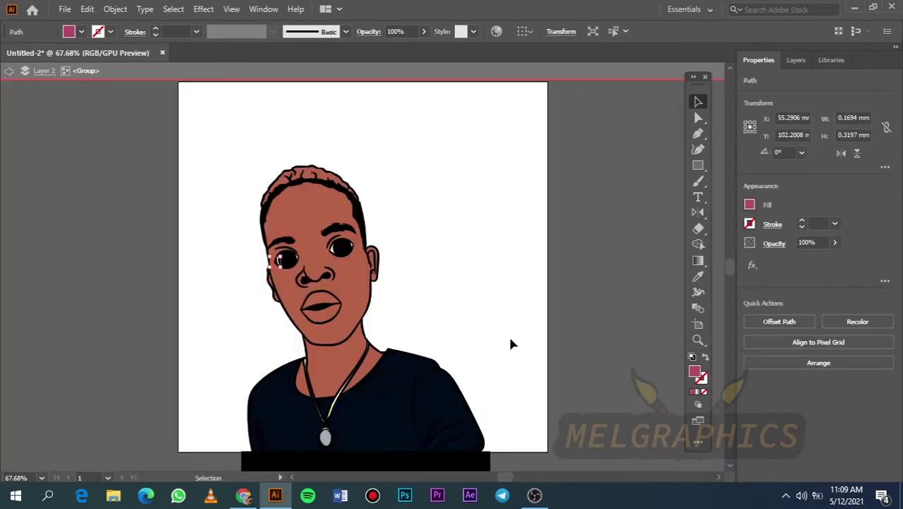
- Select the four tooth shapes between the lips and fill them white
click(508, 334)
scroll(304, 197, up, 5)
click(318, 212)
scroll(410, 198, up, 1)
shift+click(410, 198)
shift+click(190, 237)
shift+click(106, 260)
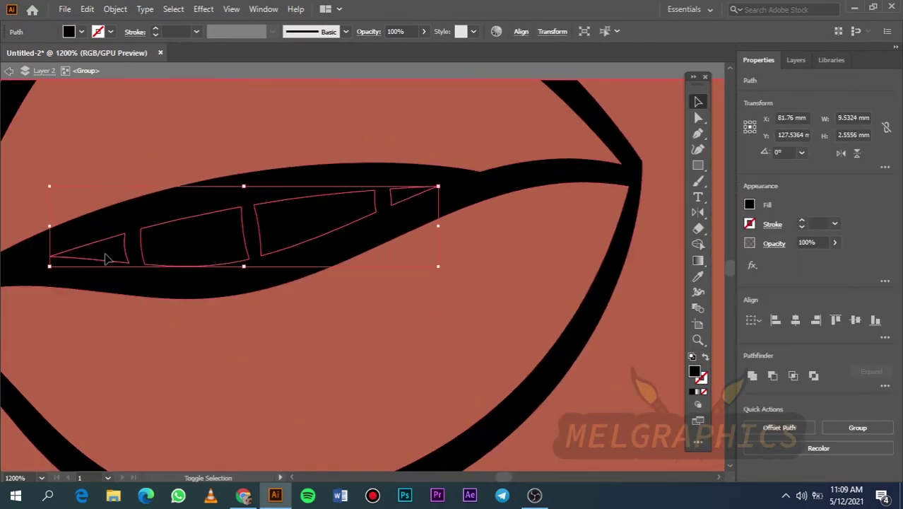
key(ctrl+0)
click(499, 236)
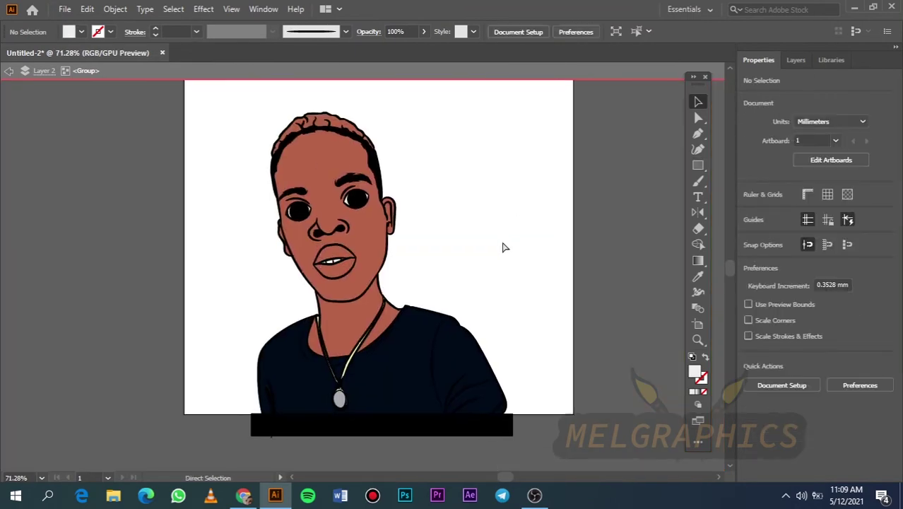
- Select the hair shape for its blonde fill and fit the portrait in view
scroll(393, 117, up, 4)
click(393, 117)
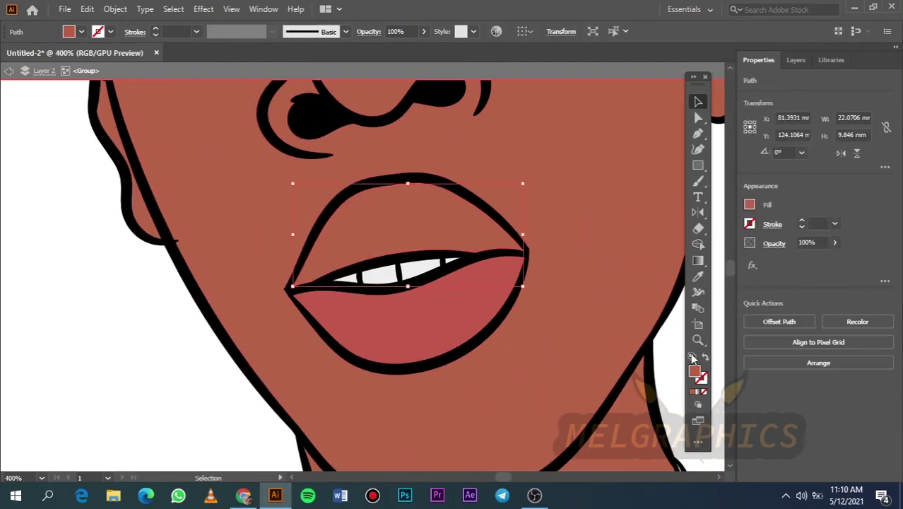
key(ctrl+0)
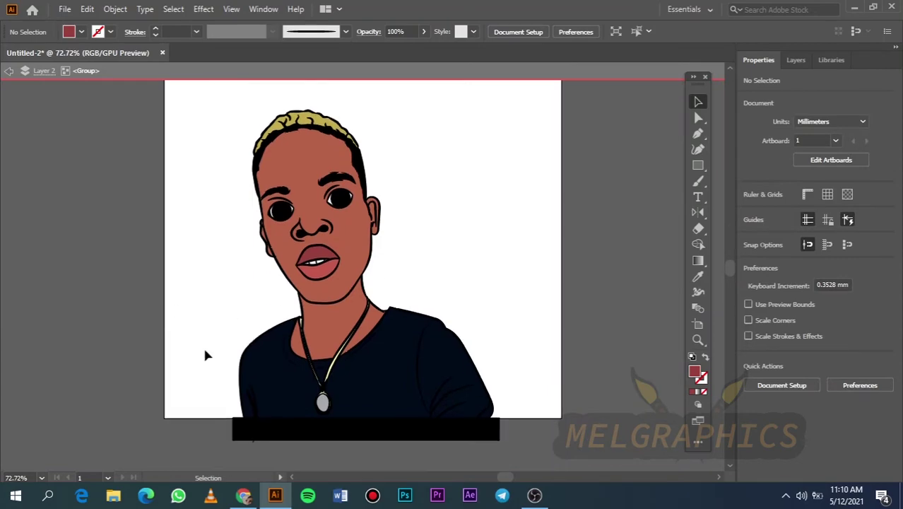
- Delete the face, hair, lip, shirt and neck fills from the Layer 2 copy, leaving outlines only
click(795, 60)
key(ctrl+1)
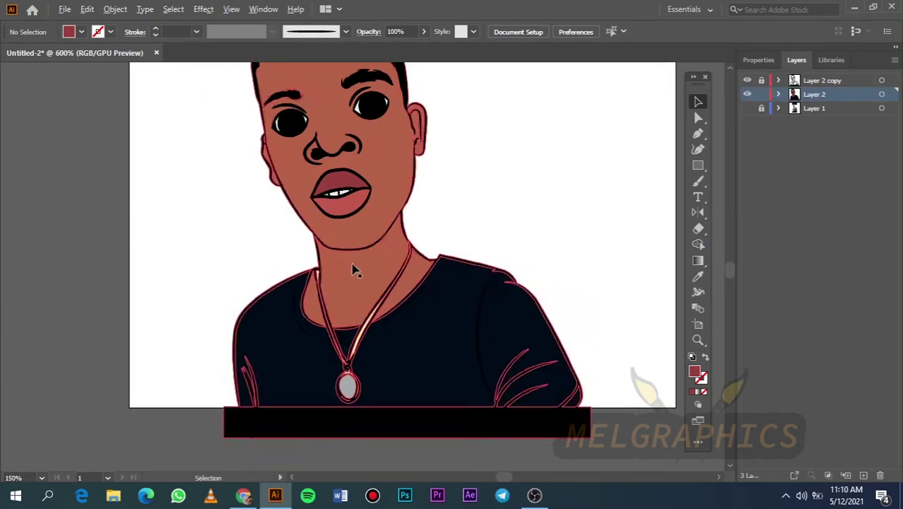
click(778, 94)
scroll(873, 277, down, 3)
click(873, 276)
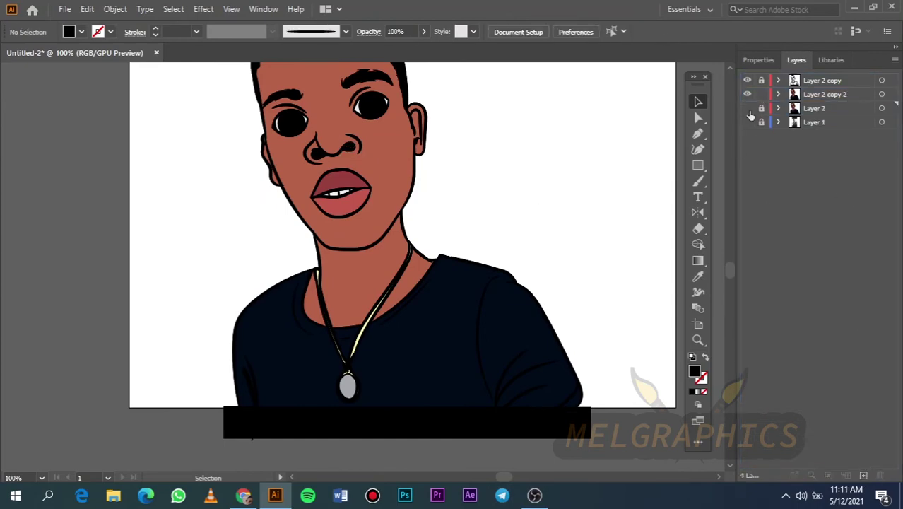
click(396, 205)
key(Delete)
click(385, 77)
key(Delete)
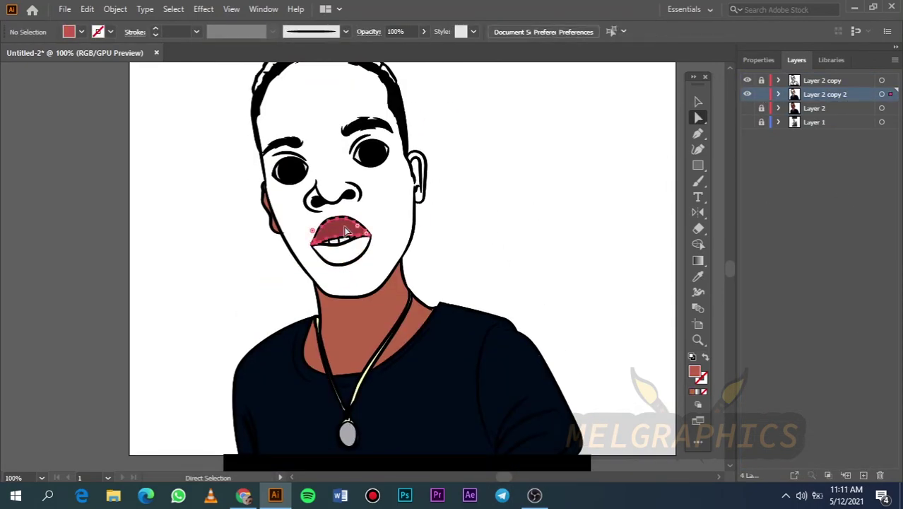
click(424, 368)
key(Delete)
- Add an empty new layer, show Layer 1's reference photo and hide the coloured Layer 2
scroll(424, 282, down, 3)
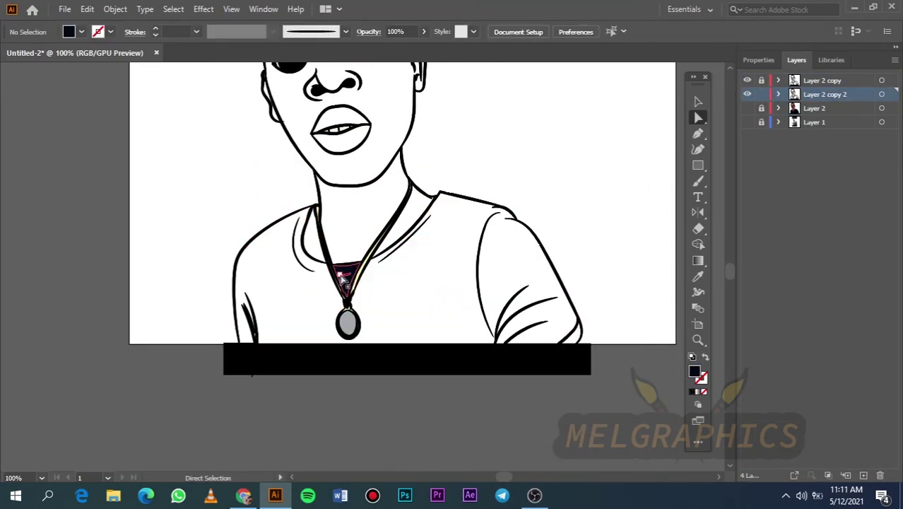
drag(748, 108, 748, 122)
click(819, 108)
click(863, 475)
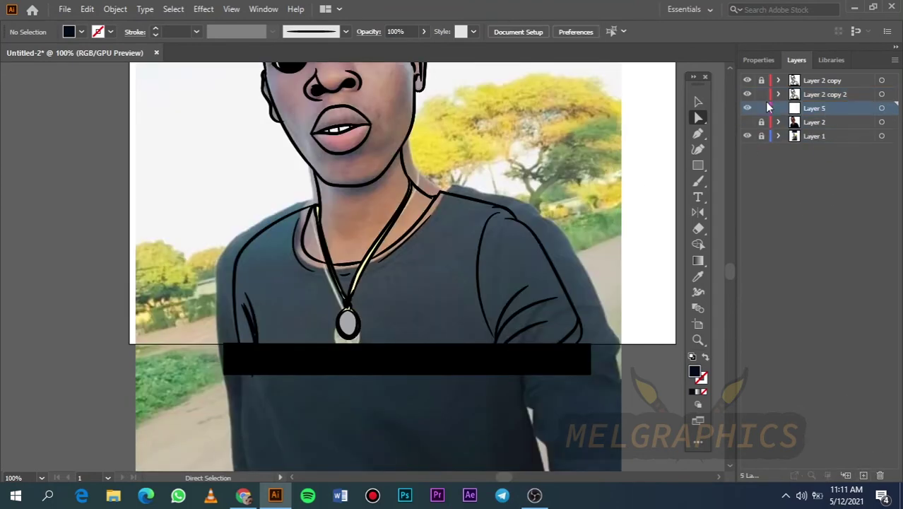
click(748, 123)
key(ctrl+plus)
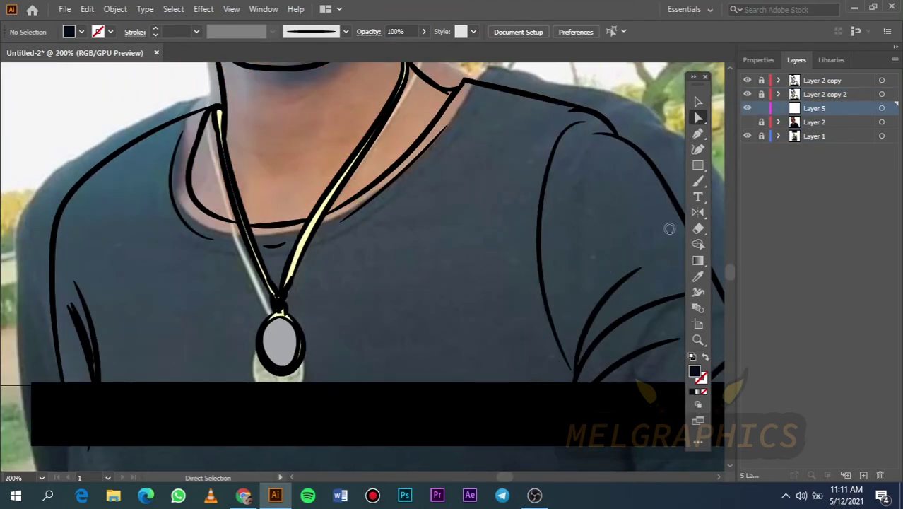
- Draw Pencil fold shadows at the bottom and along the sleeve, redrawing misdrawn strokes
click(697, 181)
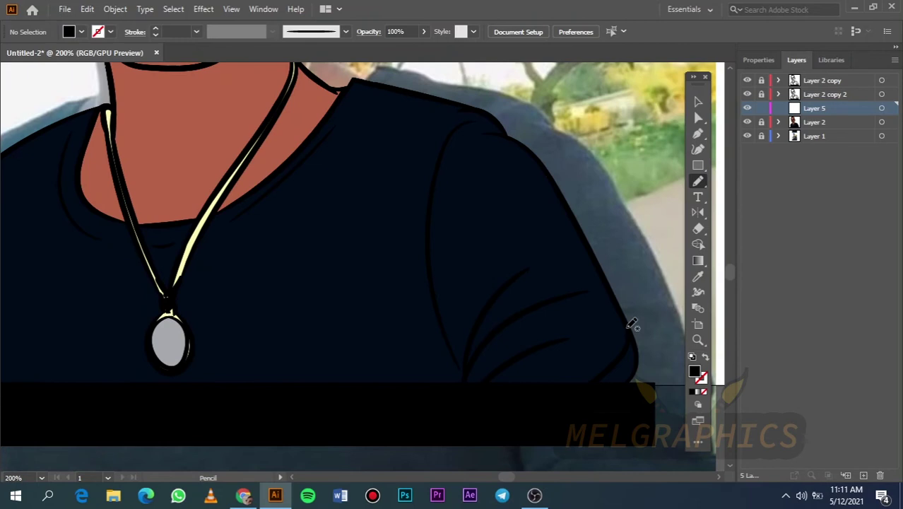
drag(633, 326, 601, 378)
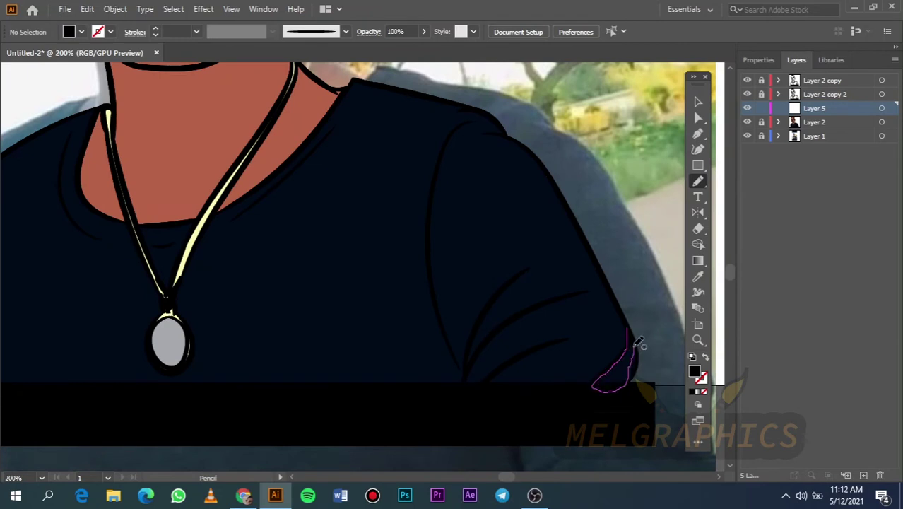
click(748, 136)
mouse_move(504, 390)
mouse_down()
mouse_move(594, 340)
mouse_move(508, 309)
mouse_move(518, 390)
mouse_up()
scroll(503, 347, up, 3)
mouse_move(320, 402)
mouse_down()
mouse_move(359, 366)
mouse_move(468, 369)
mouse_up()
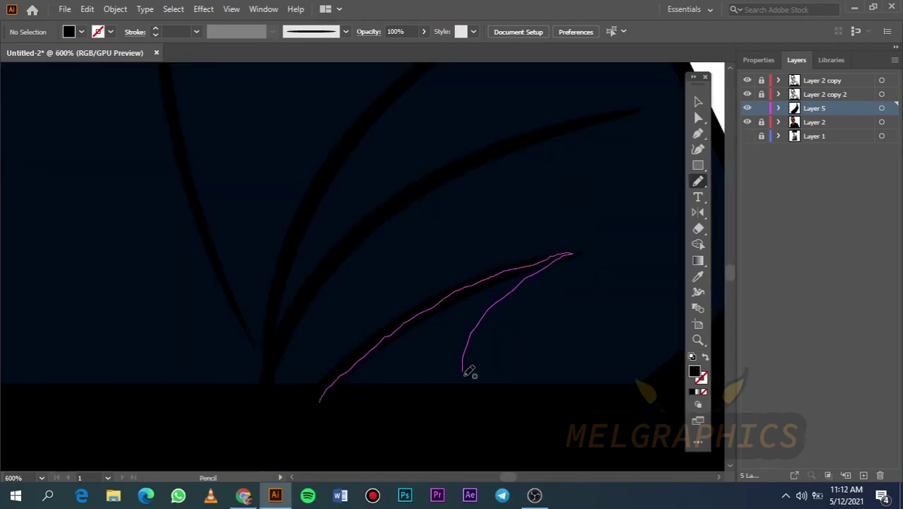
key(ctrl+z)
scroll(312, 393, down, 2)
mouse_move(288, 402)
mouse_down()
mouse_move(526, 209)
mouse_move(291, 426)
mouse_up()
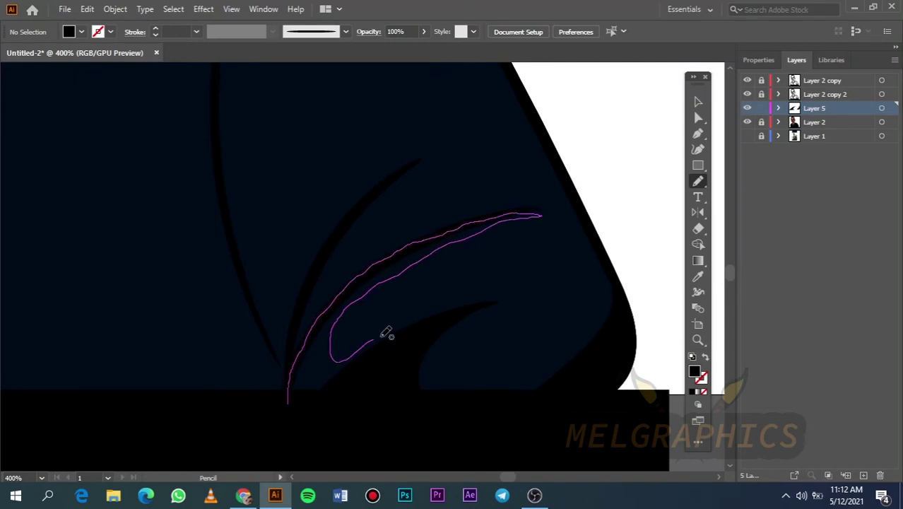
key(ctrl+z)
mouse_move(298, 382)
mouse_down()
mouse_move(380, 222)
mouse_move(332, 318)
mouse_up()
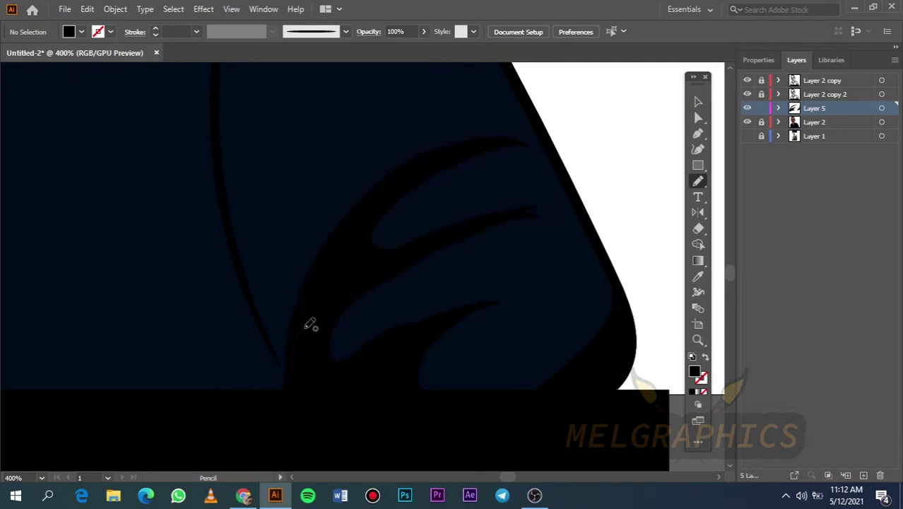
scroll(376, 315, down, 2)
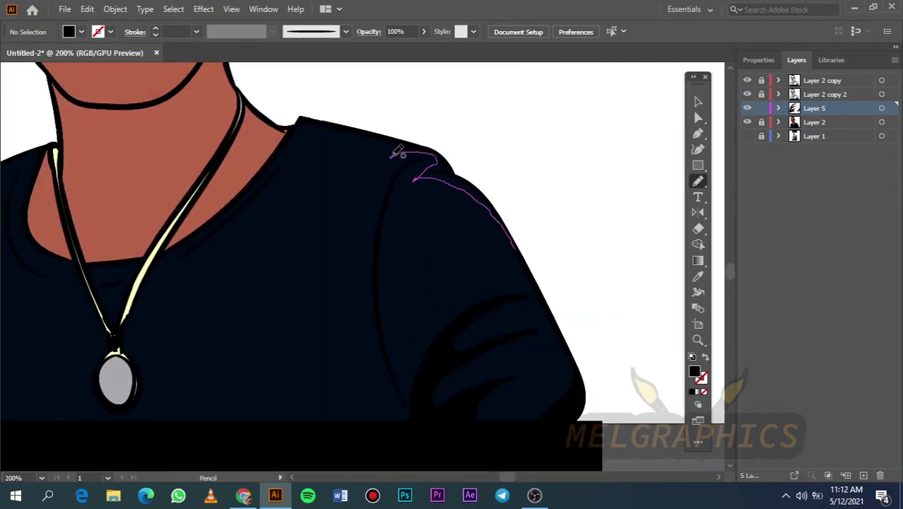
- Draw shadow shapes along the shoulder edge, below the shoulder and along the shoulder fold
drag(469, 177, 520, 247)
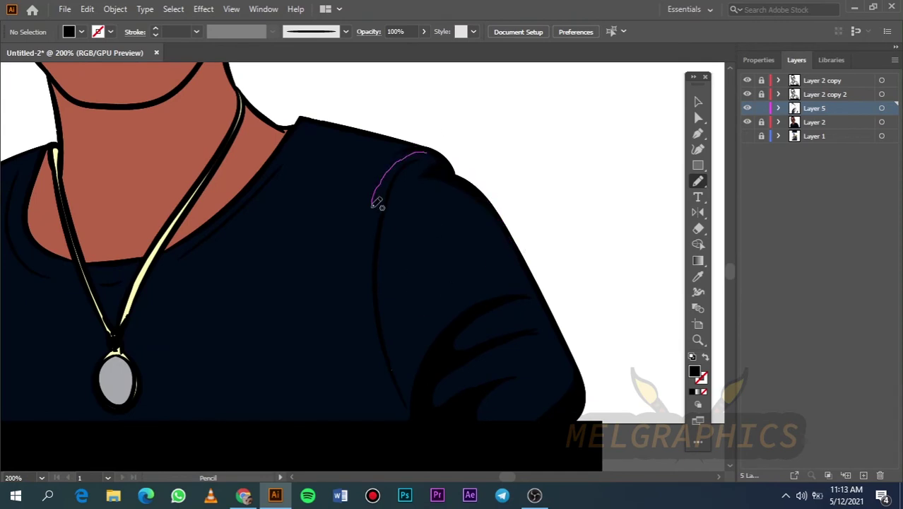
drag(375, 205, 428, 153)
scroll(358, 315, left, 2)
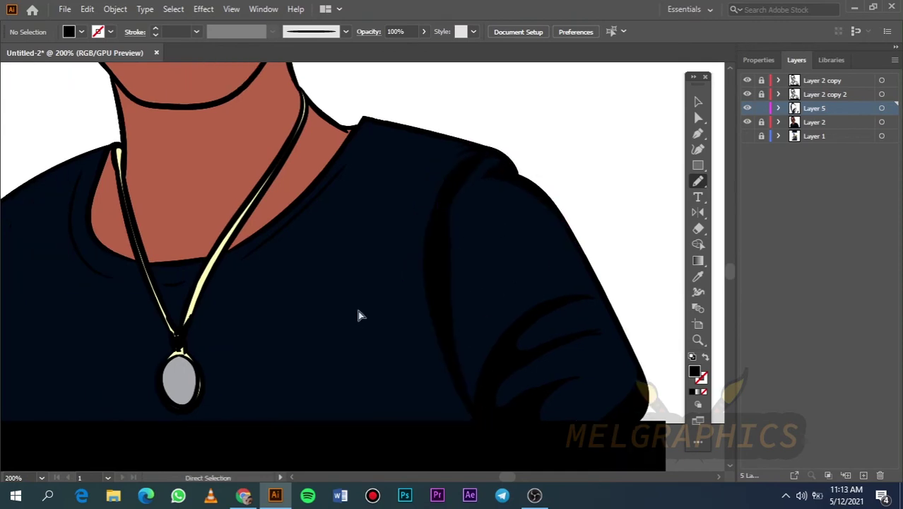
scroll(358, 315, left, 8)
scroll(367, 389, up, 2)
mouse_move(293, 445)
mouse_down()
mouse_move(228, 247)
mouse_move(201, 261)
mouse_up()
key(ctrl+0)
- Draw shadows beside the pendant and along the necklace cords, then show the reference photo
scroll(354, 351, up, 5)
mouse_move(271, 330)
mouse_down()
mouse_move(321, 242)
mouse_move(262, 77)
mouse_up()
scroll(275, 332, down, 3)
mouse_move(263, 360)
mouse_down()
mouse_move(315, 235)
mouse_move(243, 347)
mouse_up()
drag(212, 269, 206, 250)
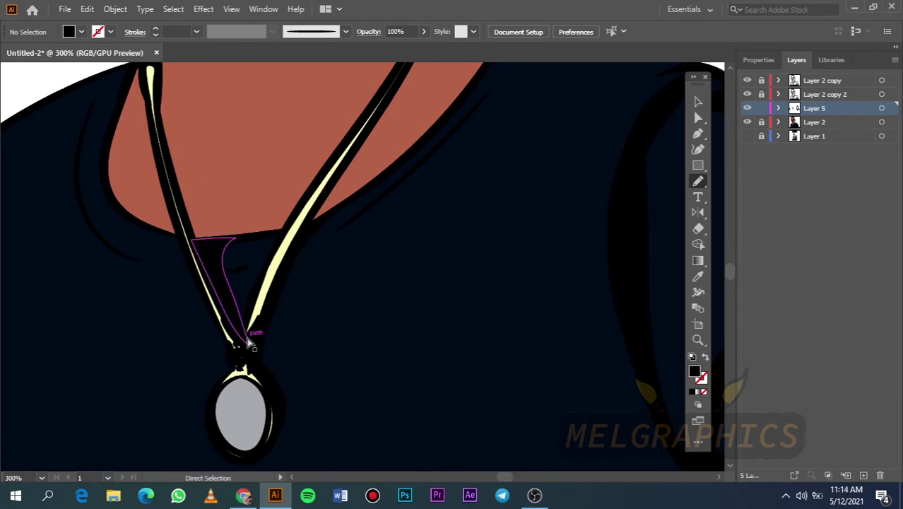
key(ctrl+0)
click(747, 135)
- Sample the skin brown from the face and hide the coloured drawing layer for tracing
key(i)
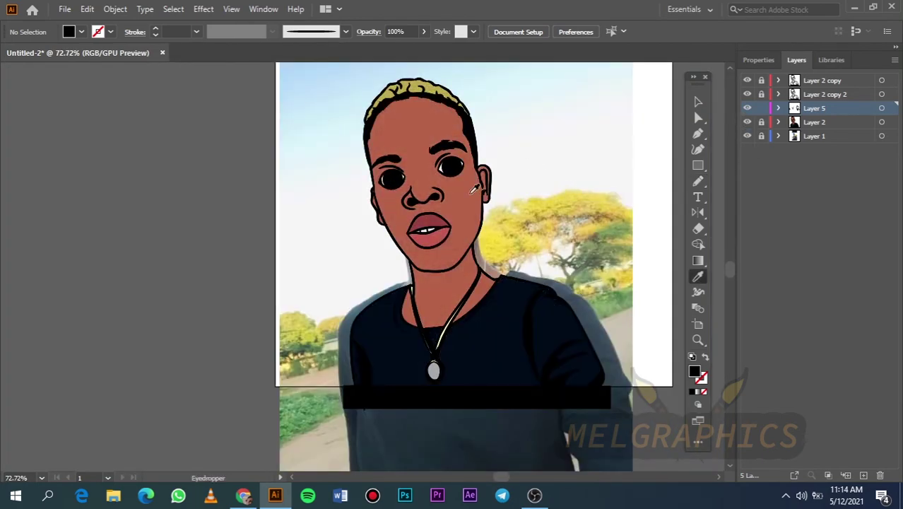
click(487, 195)
scroll(452, 283, up, 5)
click(747, 121)
key(n)
scroll(545, 113, down, 2)
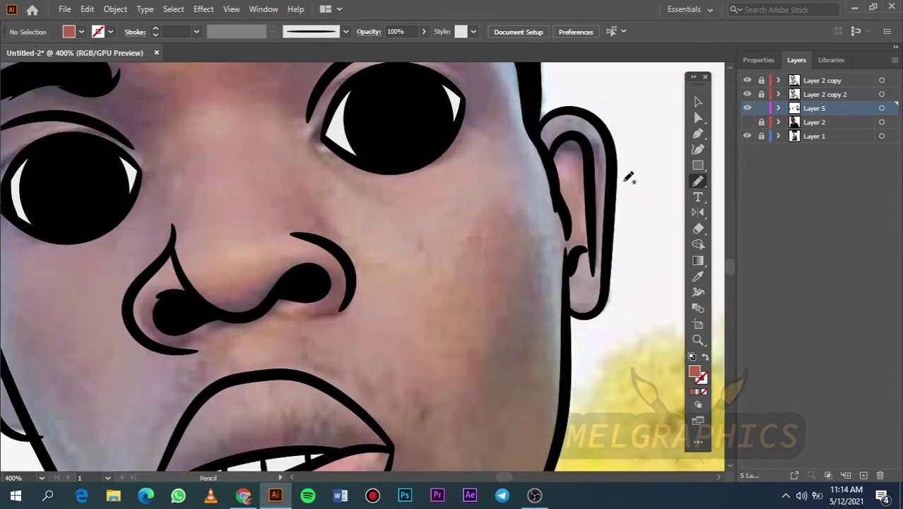
scroll(545, 113, up, 2)
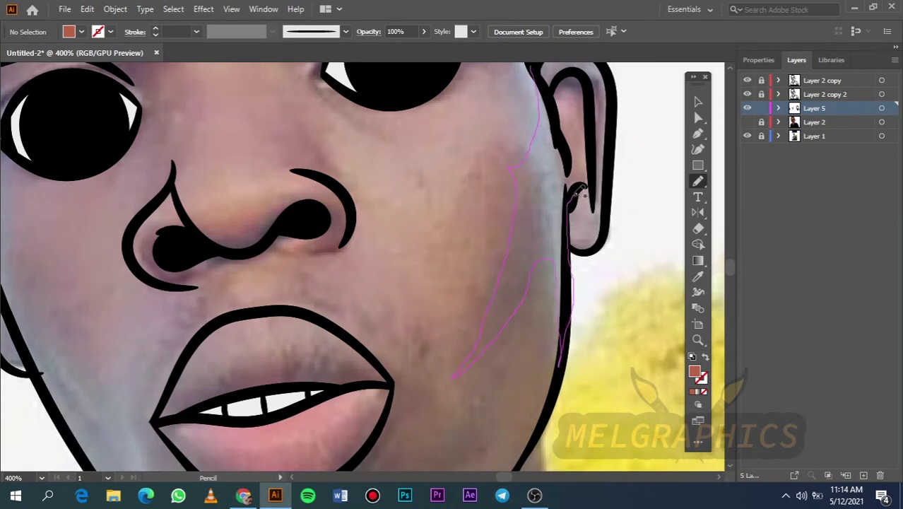
- Draw shadow shapes along the jaw and on the right cheek
drag(578, 190, 576, 194)
key(ctrl+z)
drag(455, 357, 498, 311)
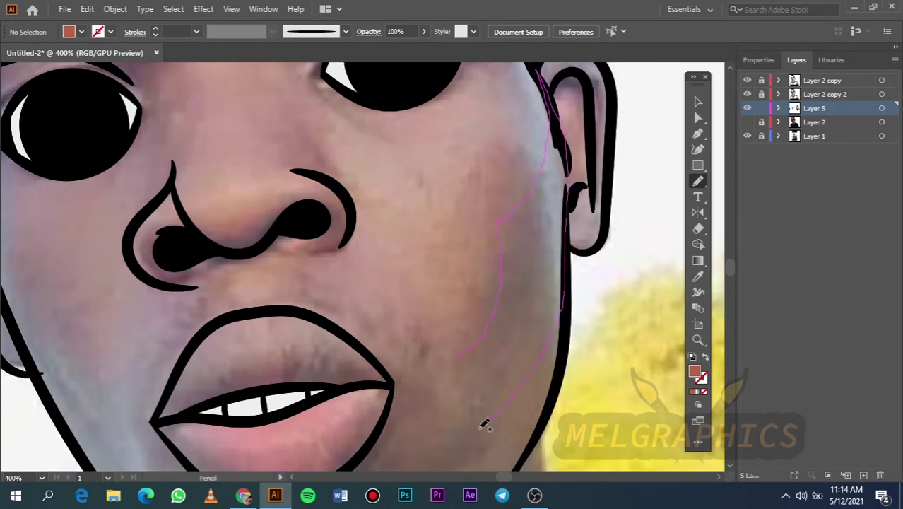
drag(478, 349, 480, 350)
key(ctrl+0)
click(747, 121)
key(ctrl+plus)
key(ctrl+plus)
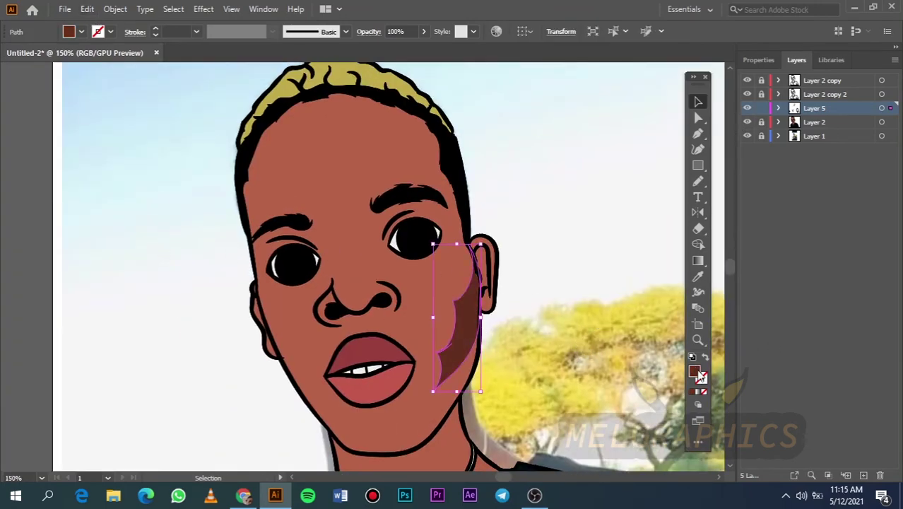
- Shade across the forehead hairline and down its left side
key(ctrl+shift+a)
key(ctrl+0)
scroll(318, 212, up, 5)
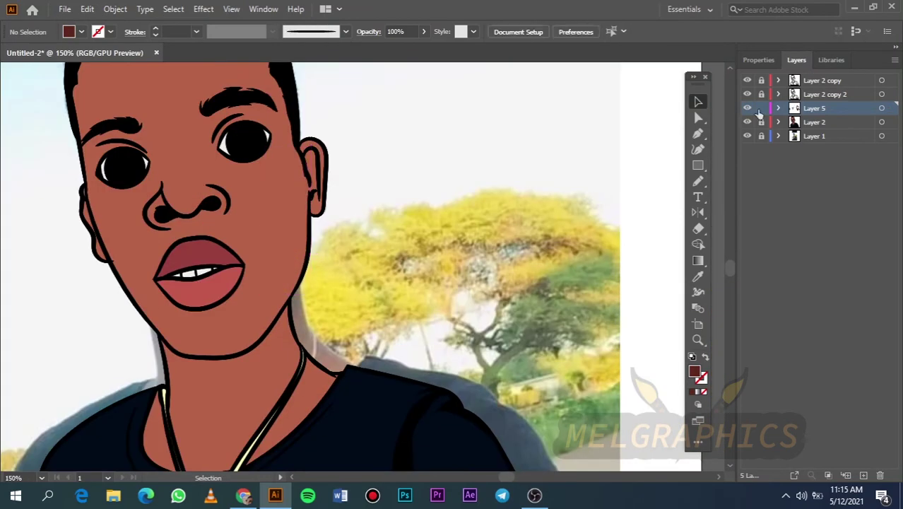
click(747, 122)
key(n)
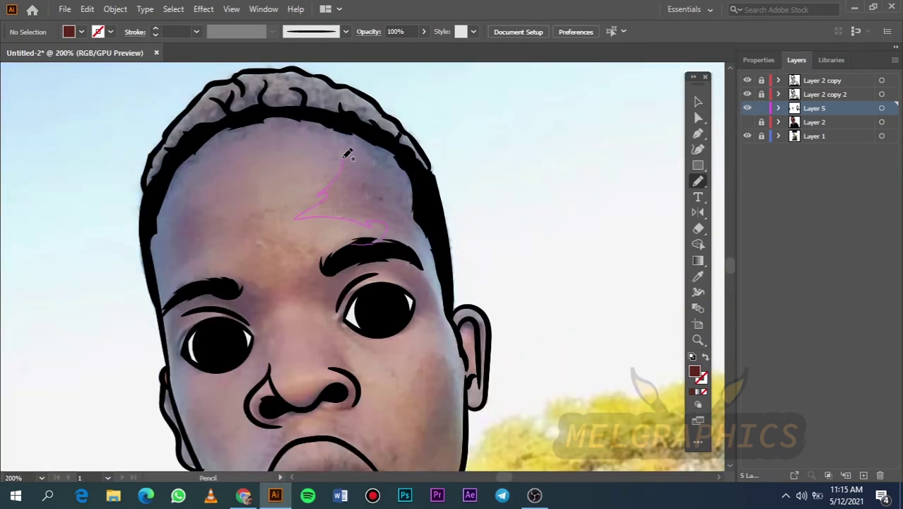
drag(392, 244, 396, 248)
scroll(344, 283, left, 3)
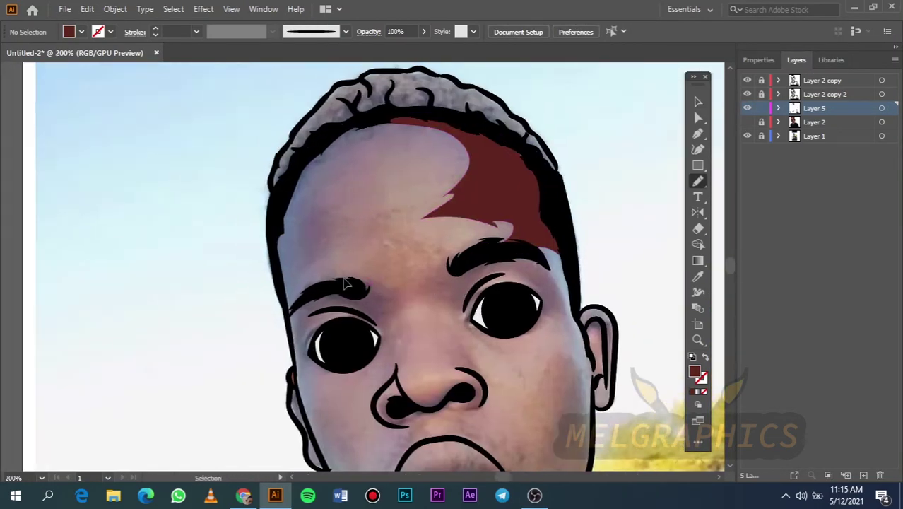
drag(393, 119, 286, 197)
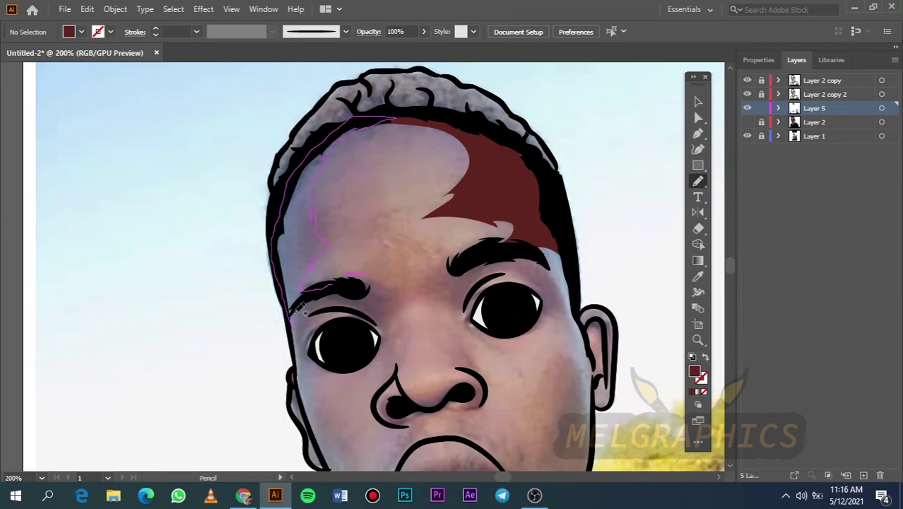
- Shade around the left eyebrow and eye, the side of the nose and the left nostril
scroll(298, 308, down, 5)
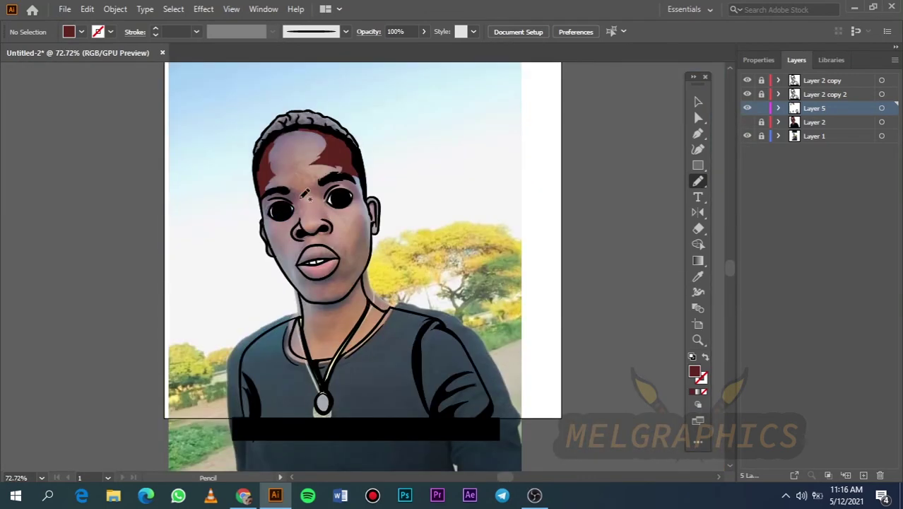
scroll(305, 195, up, 5)
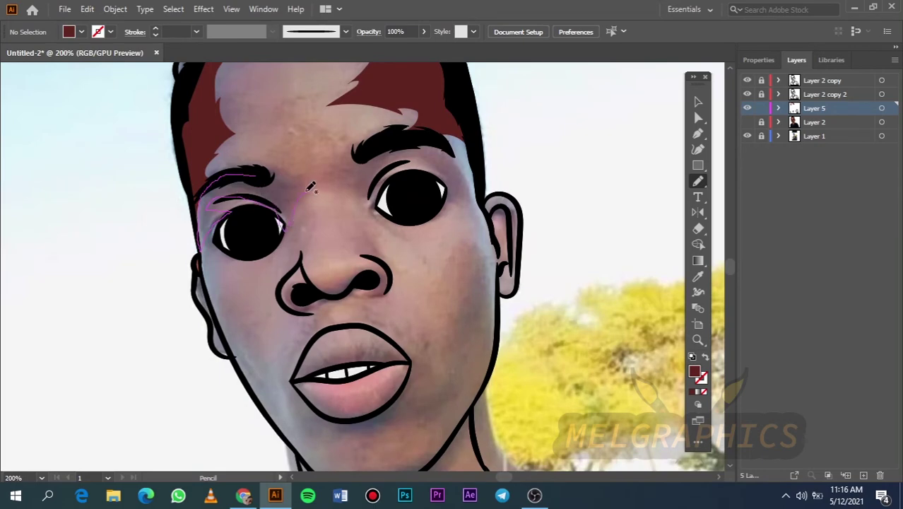
drag(258, 157, 281, 260)
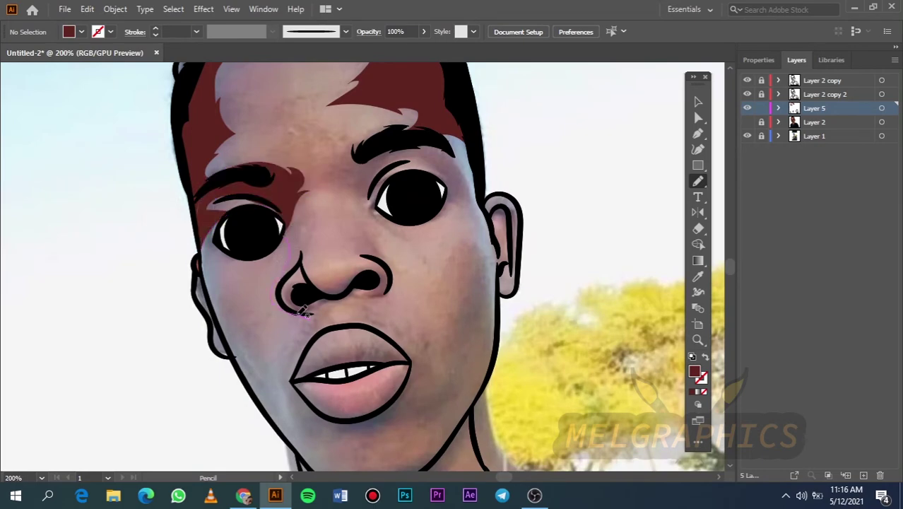
drag(303, 213, 300, 210)
scroll(288, 294, up, 5)
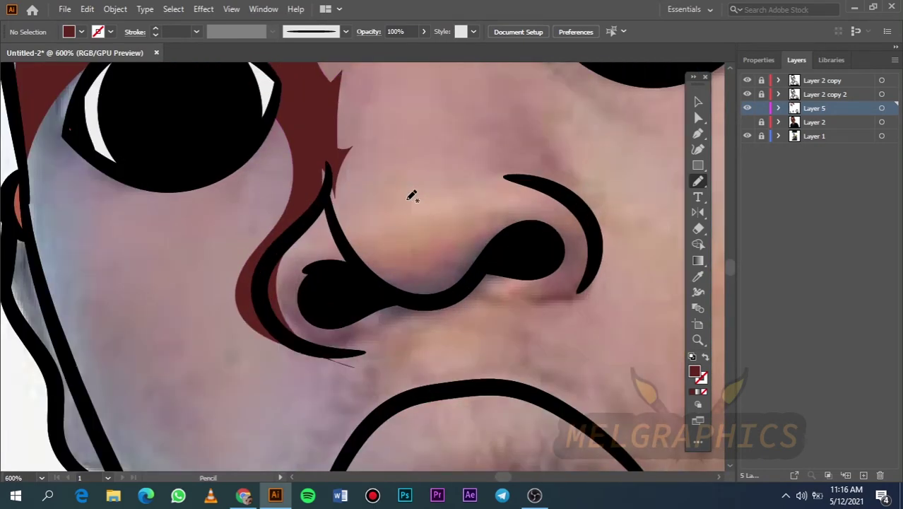
drag(357, 339, 353, 345)
scroll(347, 253, down, 5)
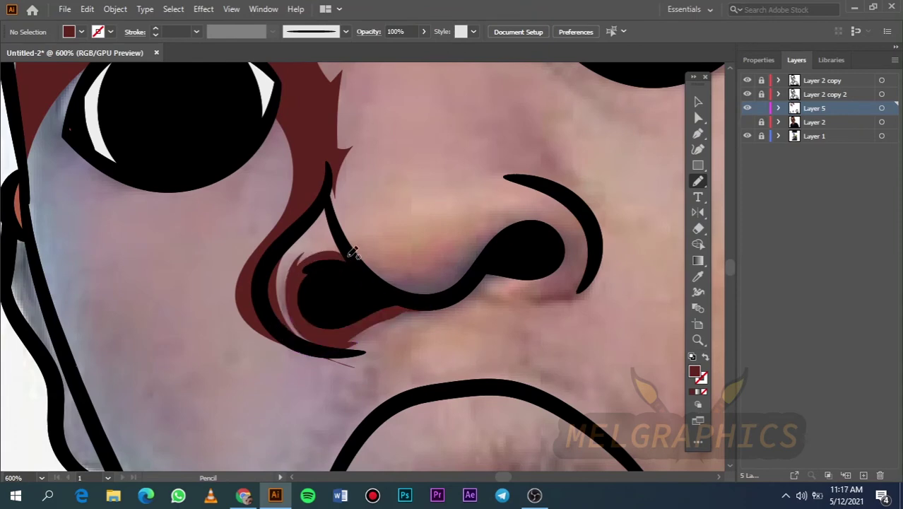
scroll(347, 252, down, 5)
- Shade around the right eye and brow, under the right nostril and up the nose bridge
click(747, 121)
click(747, 136)
click(747, 121)
click(747, 136)
scroll(399, 238, up, 3)
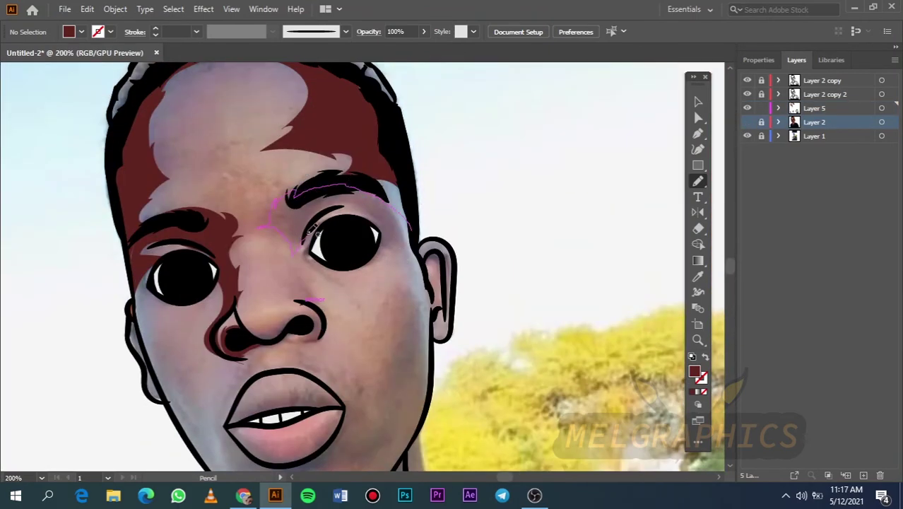
drag(424, 251, 421, 254)
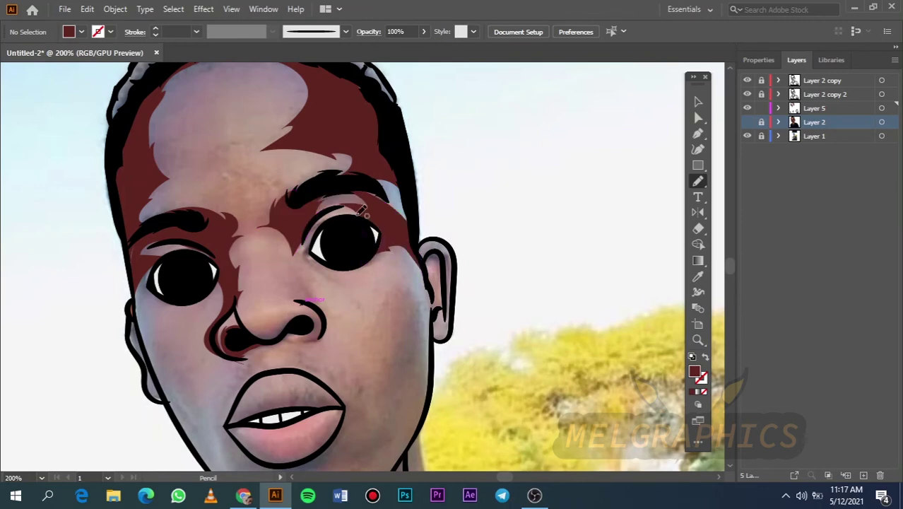
scroll(304, 306, up, 2)
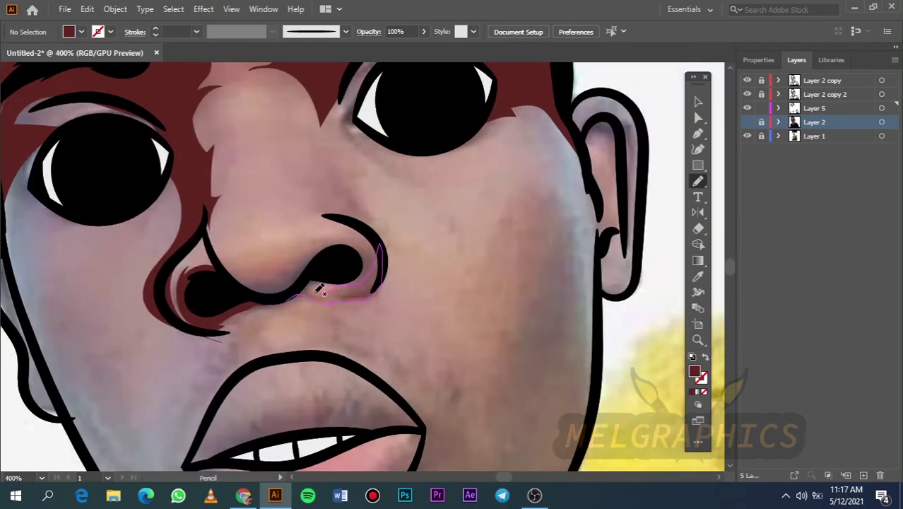
drag(315, 293, 311, 295)
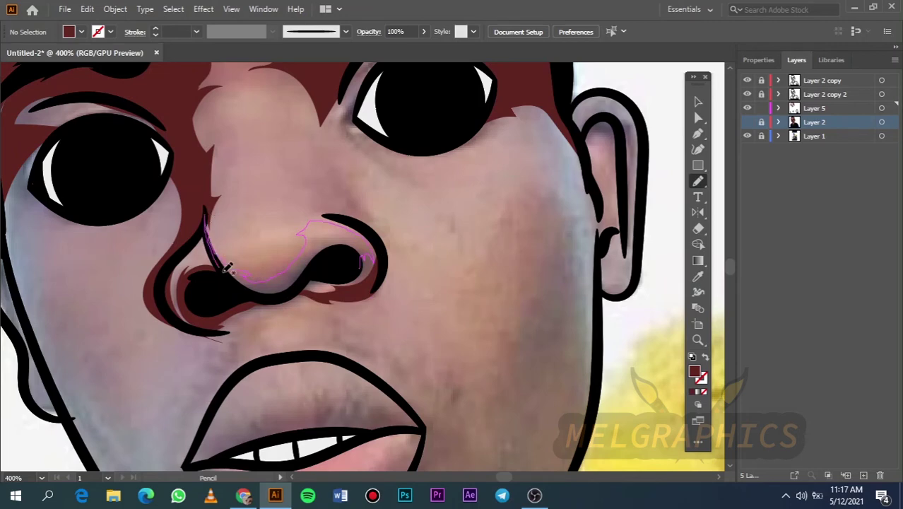
drag(367, 261, 231, 265)
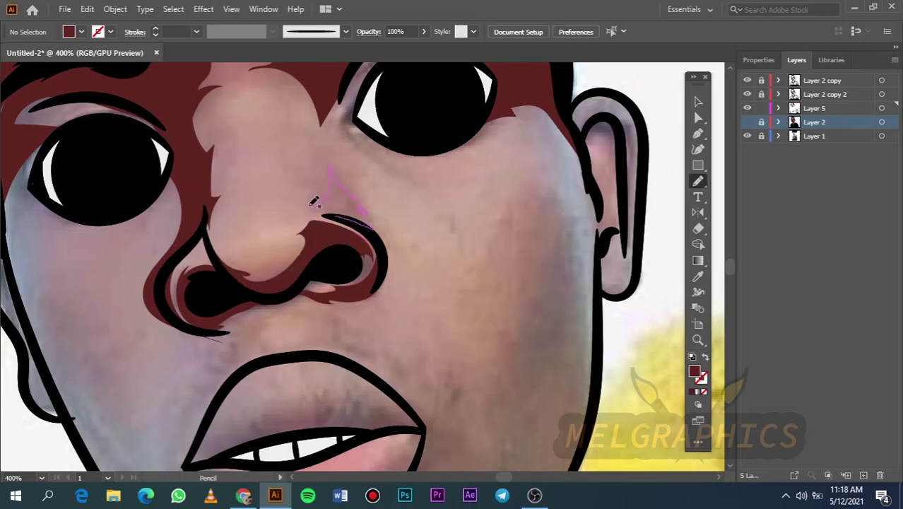
drag(314, 202, 310, 212)
- Shade the chin below the lower lip and the left cheek beside the mouth
key(ctrl+0)
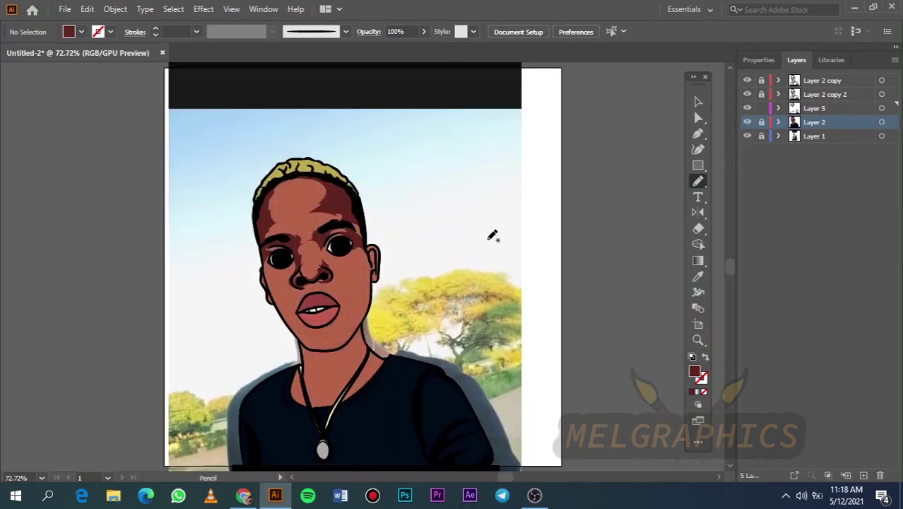
click(747, 121)
alt+scroll(291, 324, up, 3)
alt+scroll(467, 341, up, 1)
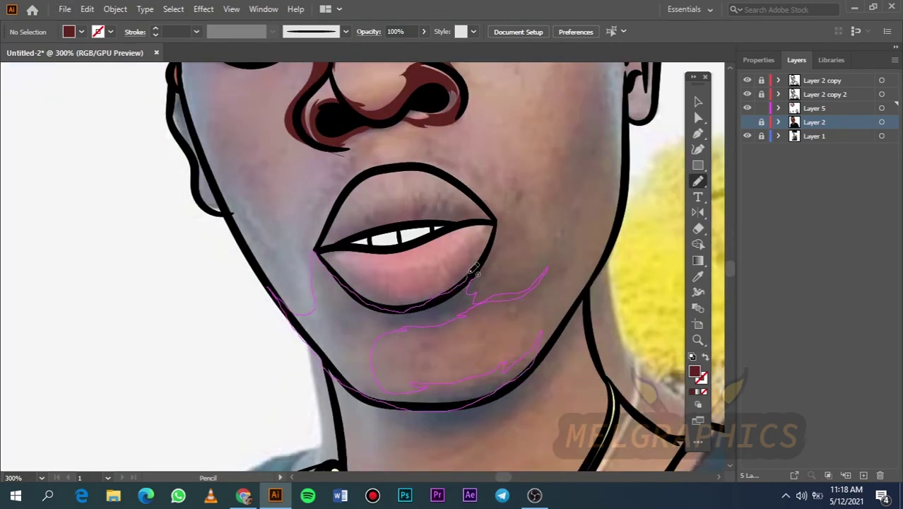
drag(473, 272, 462, 311)
key(ctrl+0)
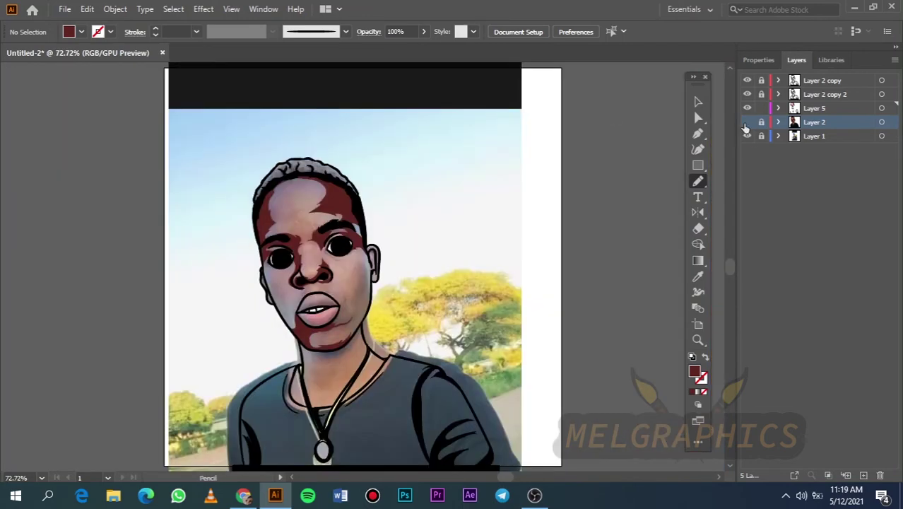
alt+scroll(282, 302, up, 3)
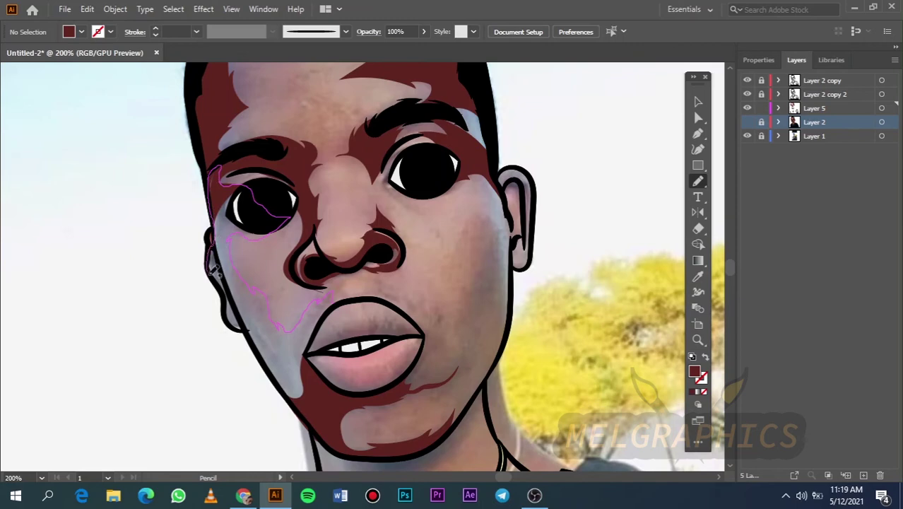
drag(344, 300, 339, 303)
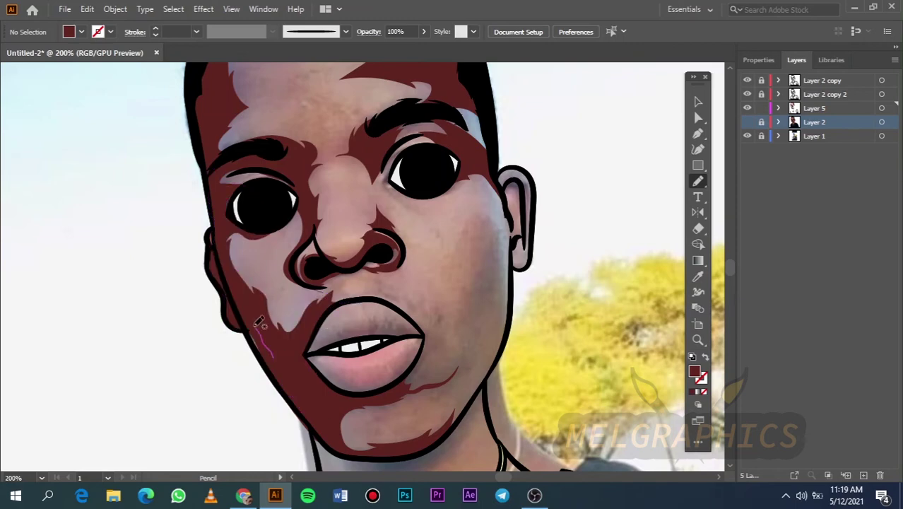
key(ctrl+0)
- Shade the inside of the ear and check it against the coloured artwork
click(747, 136)
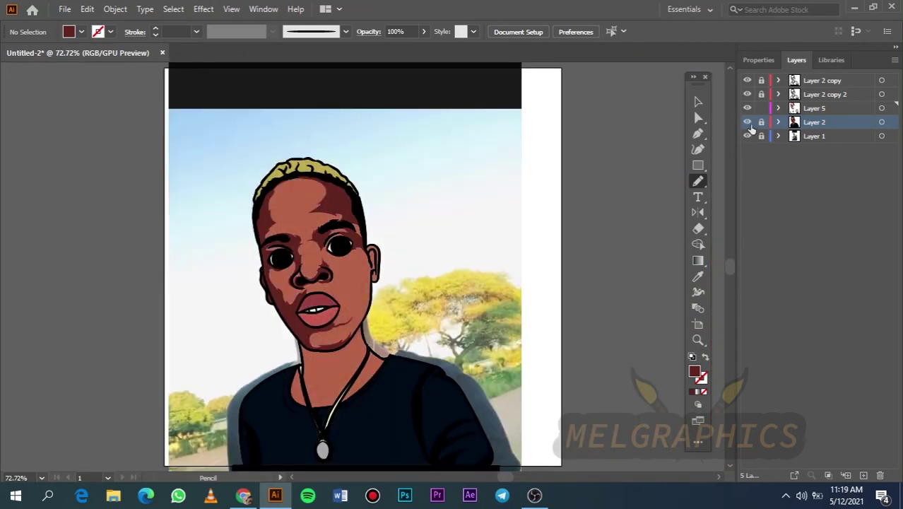
click(747, 122)
alt+scroll(387, 263, up, 5)
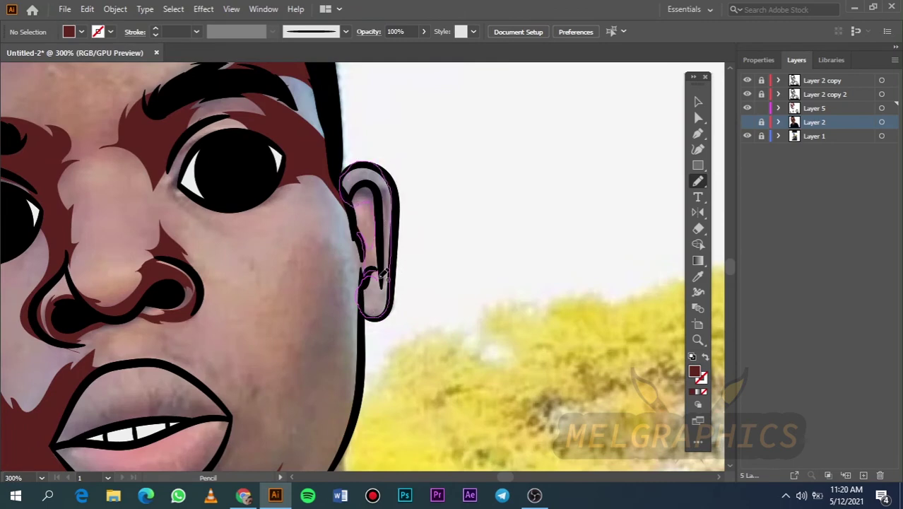
drag(383, 274, 383, 275)
key(ctrl+0)
click(748, 122)
- Shade the right cheek down to the chin
click(747, 122)
alt+scroll(388, 251, up, 3)
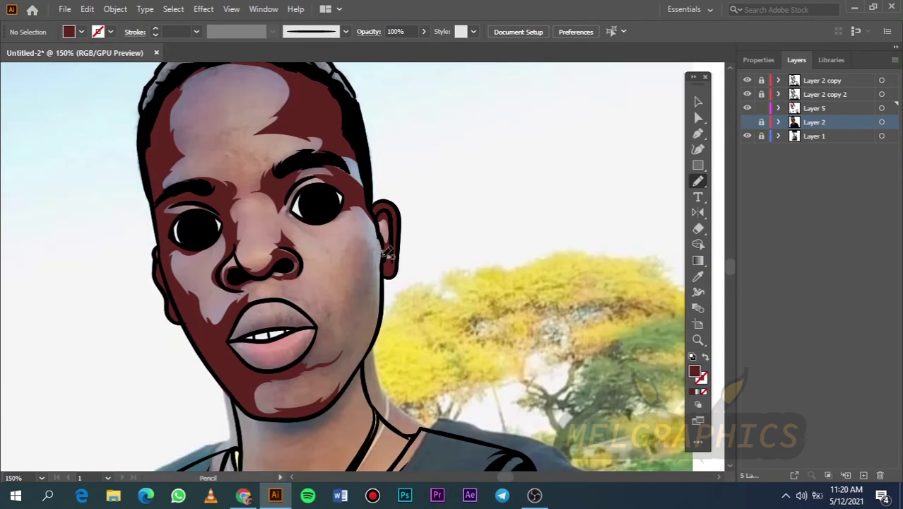
alt+scroll(369, 286, up, 1)
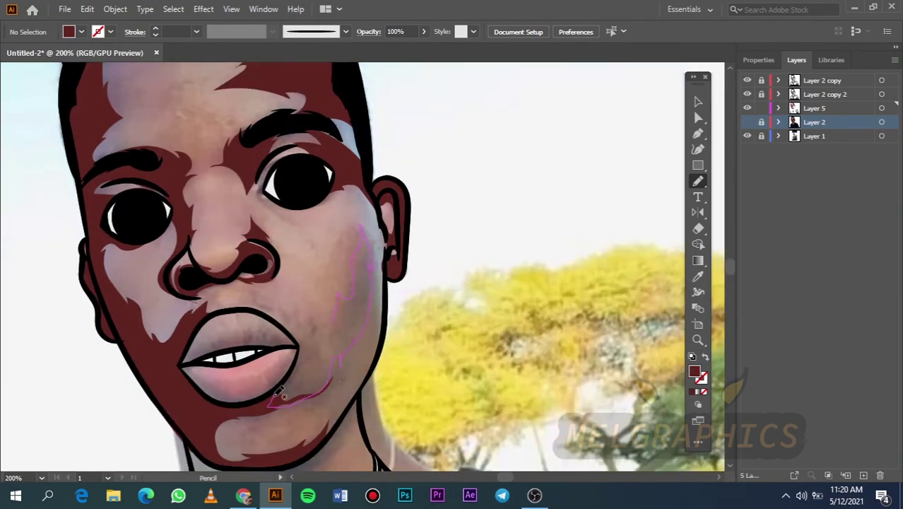
drag(316, 340, 359, 228)
key(ctrl+0)
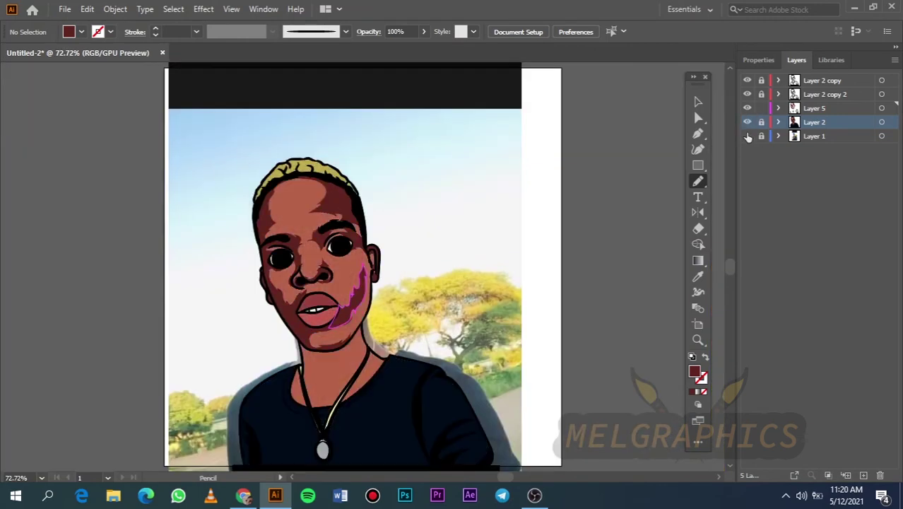
click(747, 136)
- Shade the neck under the jaw and beside the collar, then check the whole portrait
key(v)
click(747, 136)
alt+scroll(324, 370, up, 4)
key(n)
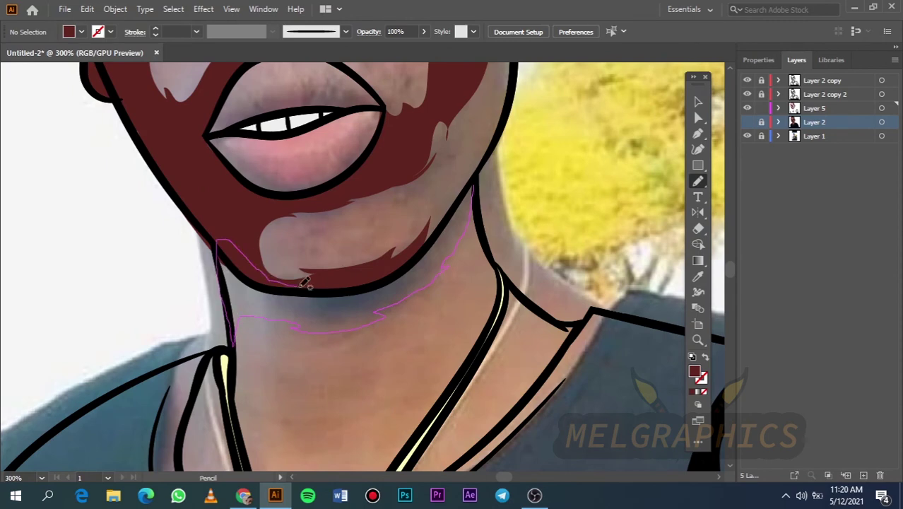
drag(239, 338, 475, 186)
scroll(397, 309, down, 5)
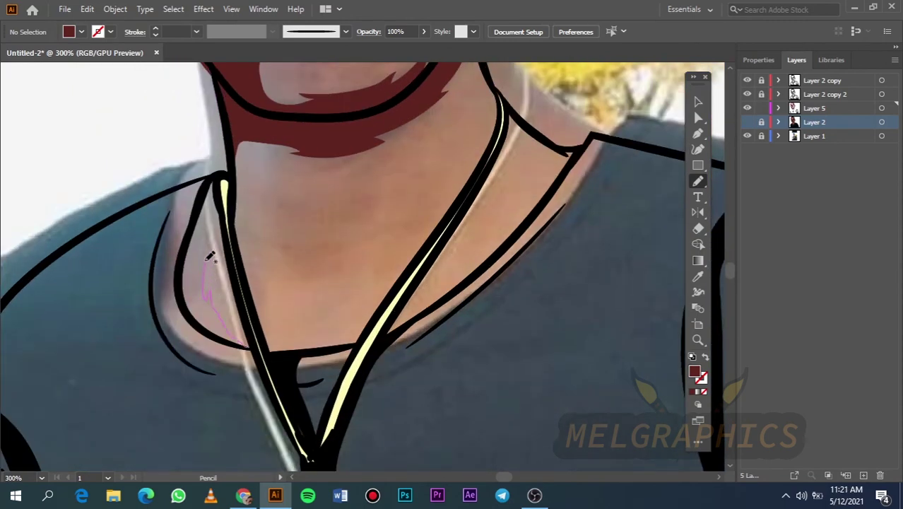
drag(249, 344, 212, 183)
key(ctrl+0)
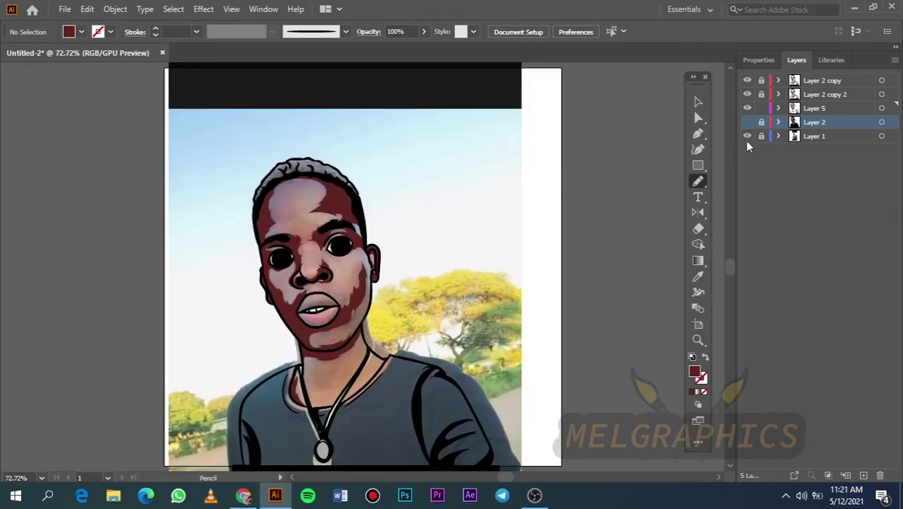
click(748, 136)
scroll(518, 348, down, 2)
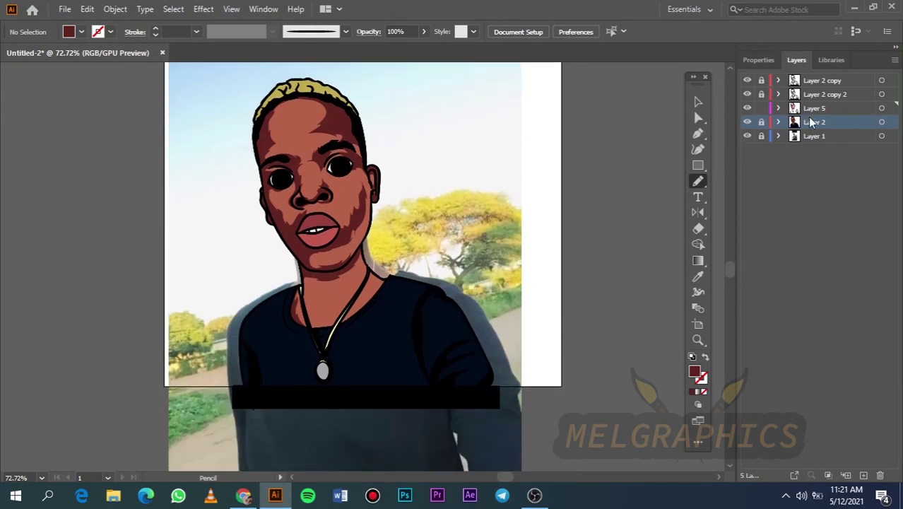
- On a new layer, sample the lighter salmon skin tone and draw a chin highlight shape
click(863, 474)
key(i)
click(320, 233)
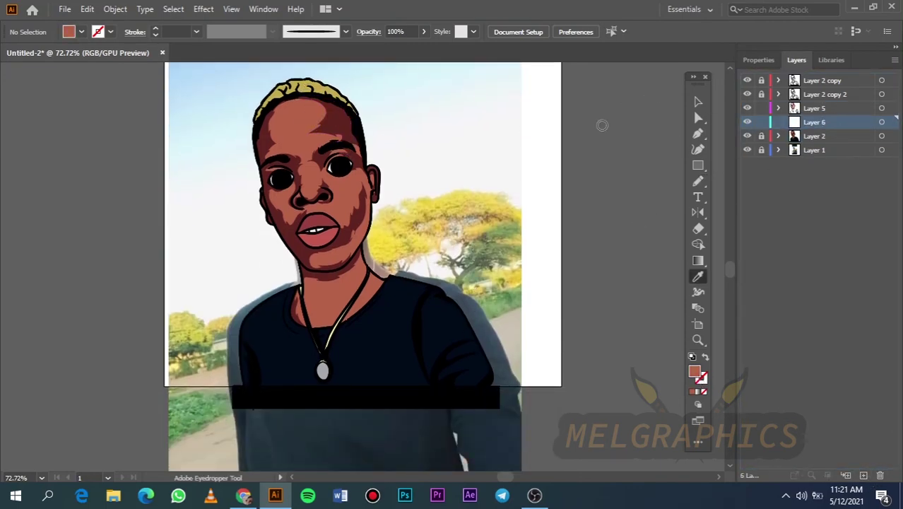
key(n)
scroll(332, 277, up, 5)
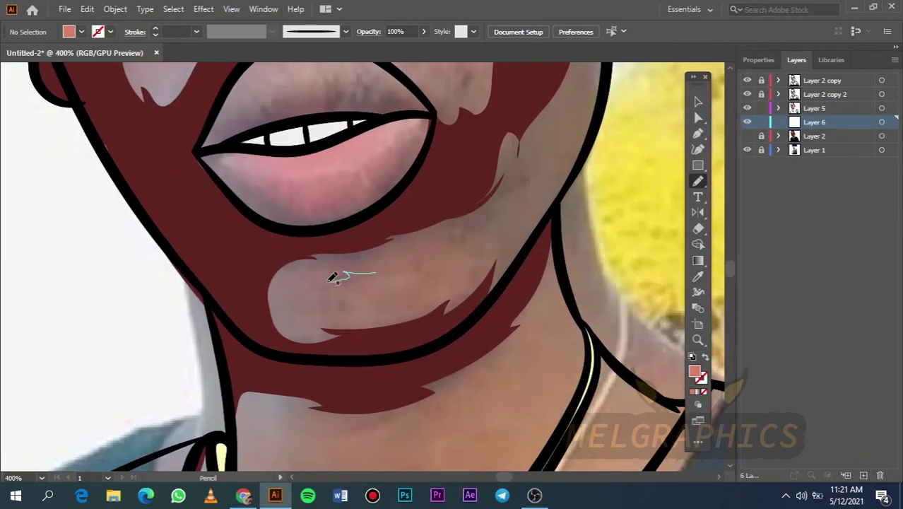
drag(423, 253, 382, 272)
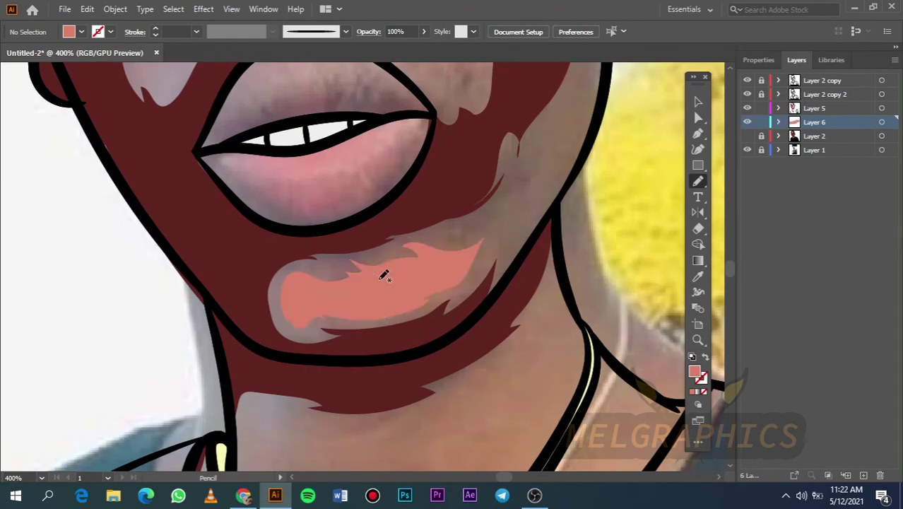
- Draw highlight shapes on both cheeks and toggle the reference layer to check them
key(ctrl+0)
scroll(304, 279, up, 5)
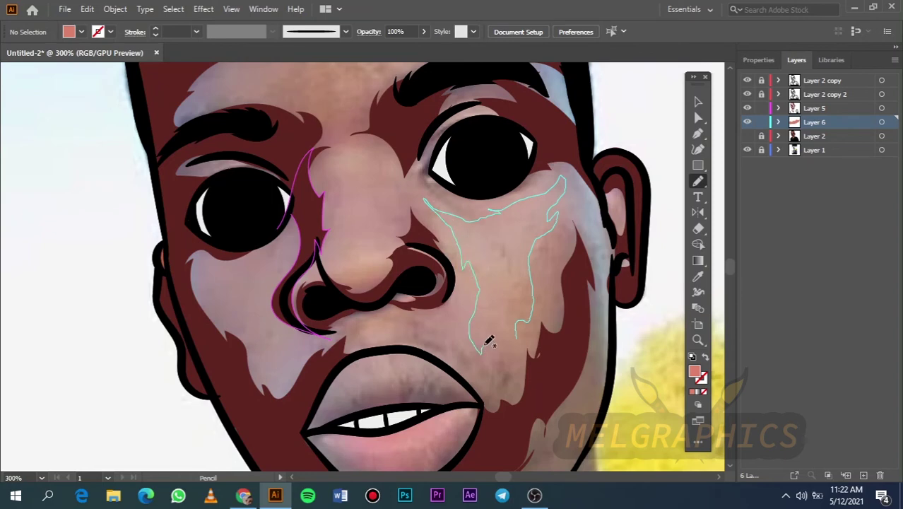
drag(486, 345, 513, 358)
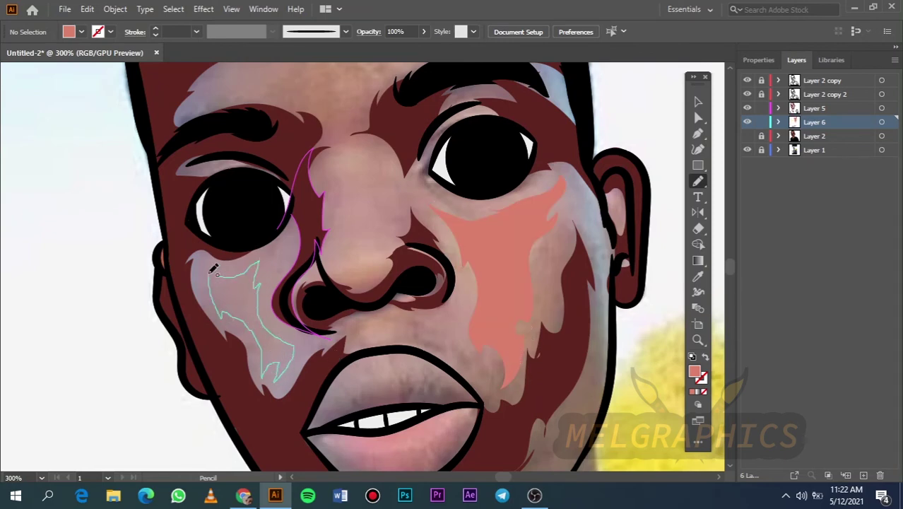
drag(213, 269, 212, 272)
key(ctrl+0)
click(746, 149)
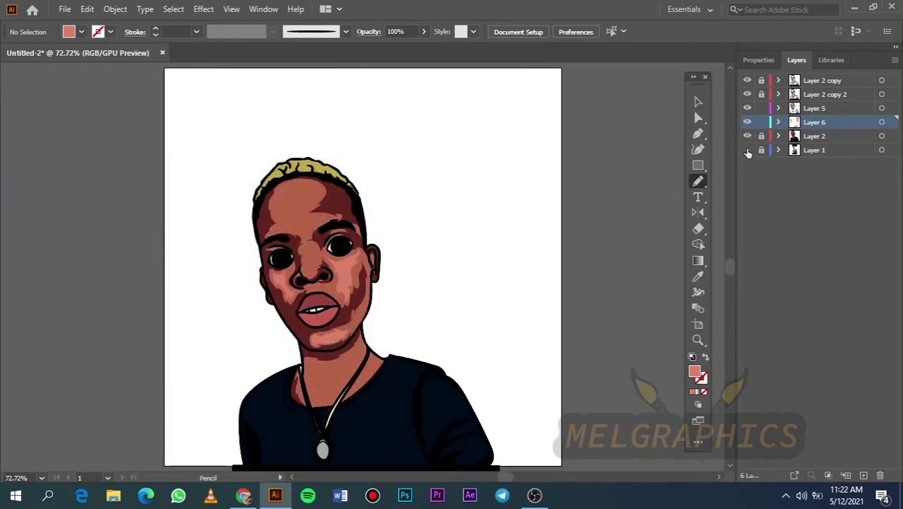
click(747, 150)
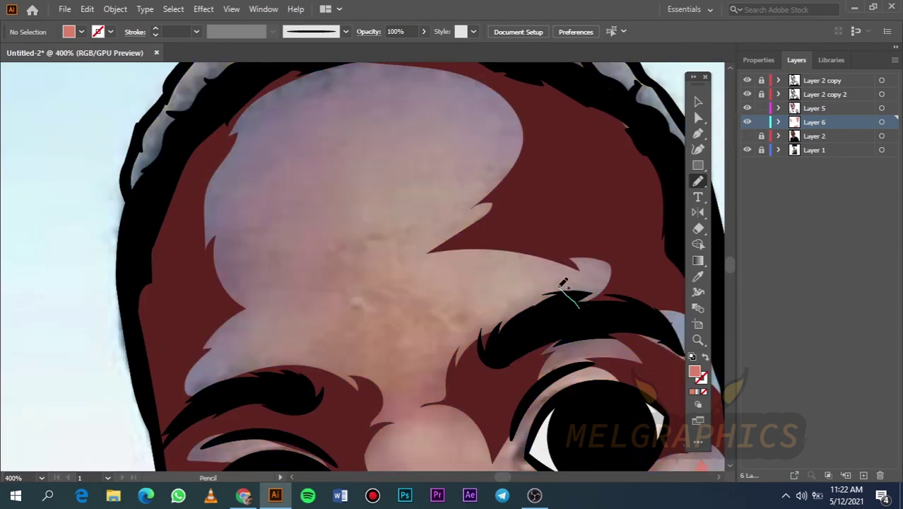
- Add highlight shapes above the eyebrow and across the forehead, then switch to the flat colour layer view
drag(416, 326, 579, 307)
drag(298, 133, 362, 97)
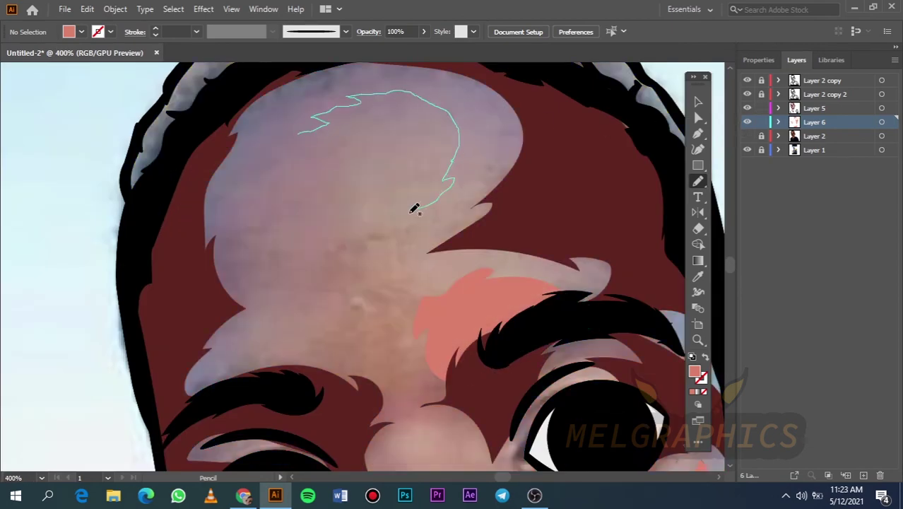
drag(231, 227, 301, 131)
key(ctrl+0)
click(747, 135)
click(747, 150)
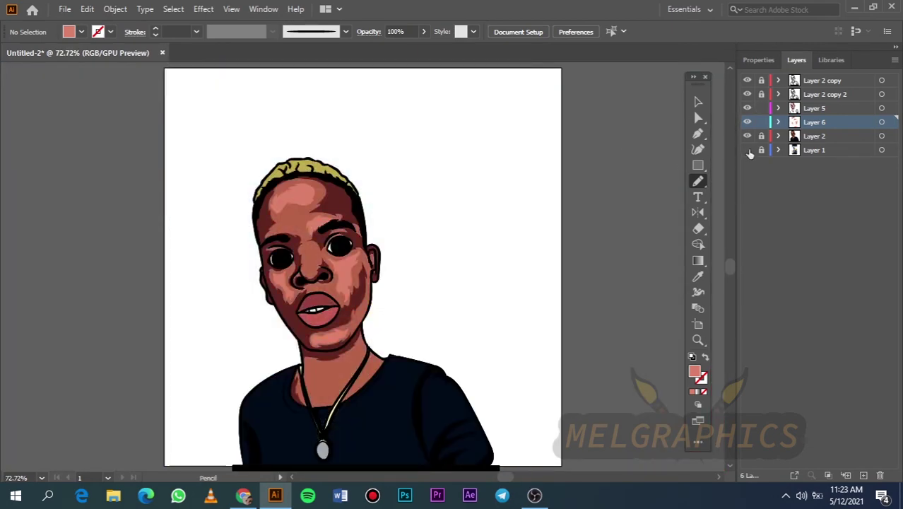
- Draw a salmon highlight shape on the neck and make Layer 5 the working layer
key(ctrl+equal)
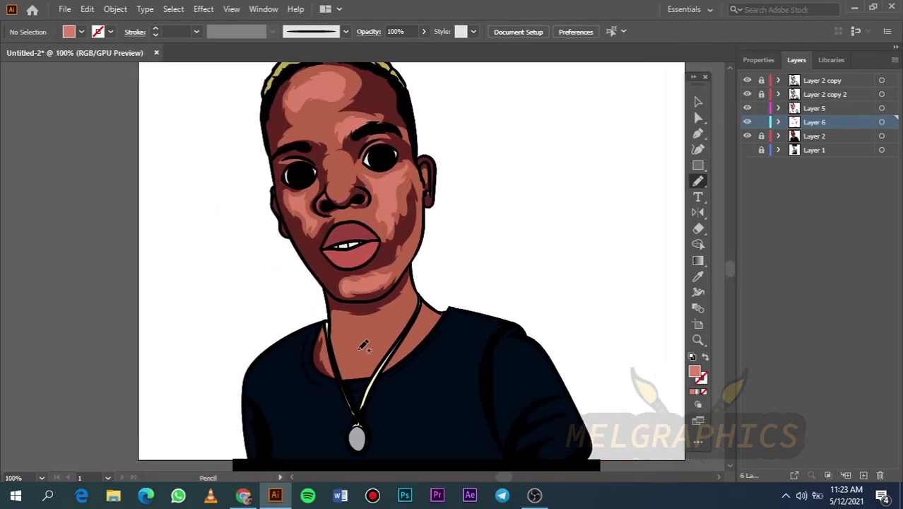
key(ctrl+equal)
scroll(342, 382, up, 2)
scroll(342, 382, down, 1)
drag(357, 197, 330, 225)
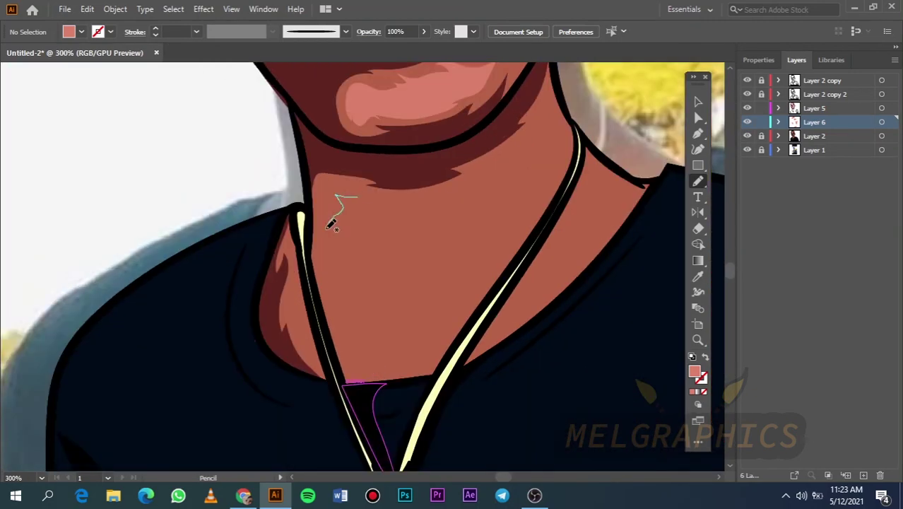
drag(382, 238, 360, 202)
key(ctrl+0)
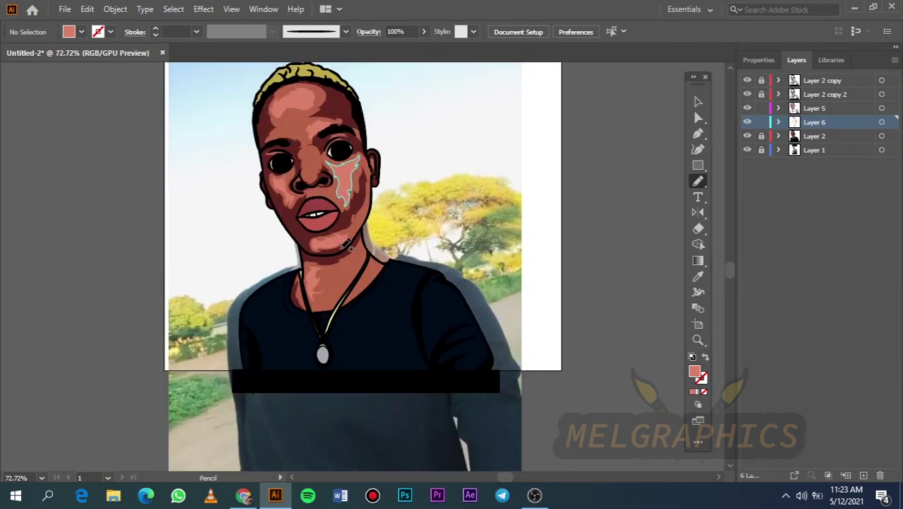
click(814, 108)
scroll(318, 238, up, 7)
- Trace the lower lip shading shape over the photo reference with the Pencil tool
key(i)
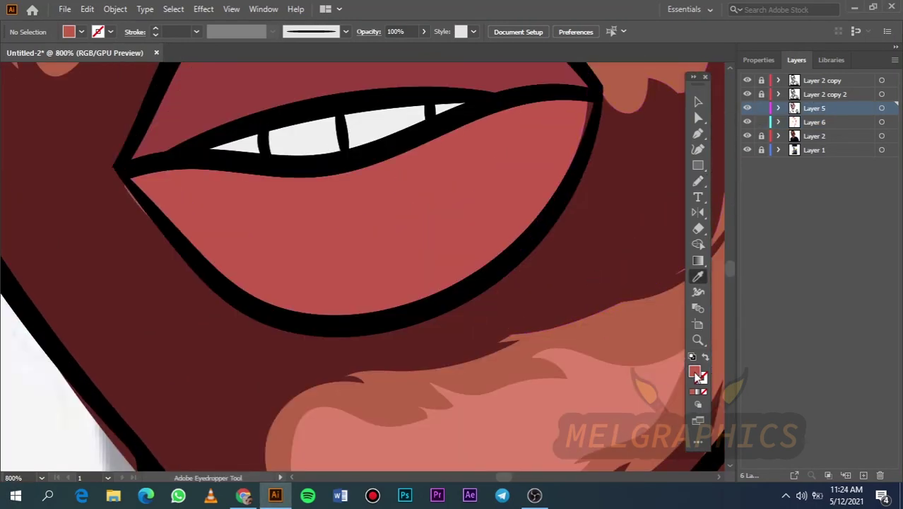
click(747, 136)
key(n)
scroll(563, 206, up, 2)
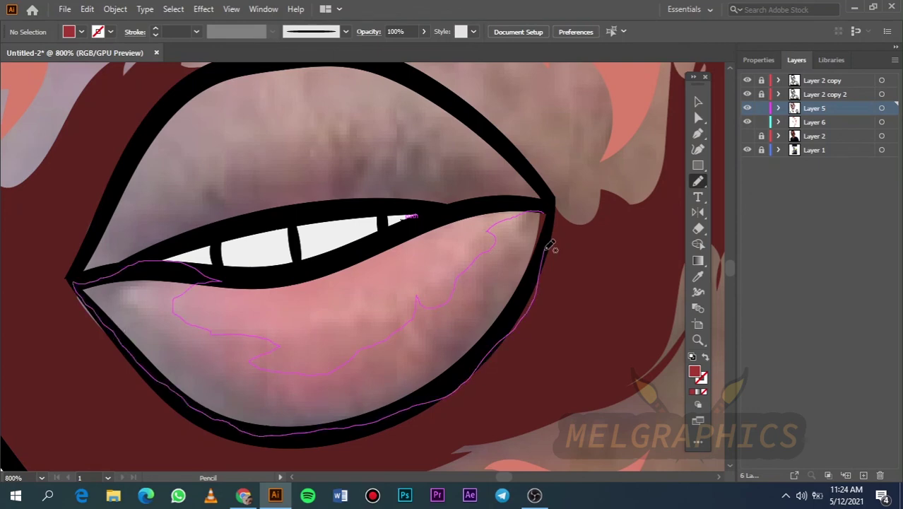
drag(262, 335, 544, 209)
key(ctrl+0)
click(747, 135)
click(747, 150)
scroll(353, 283, up, 5)
- Recolour the lower-lip shapes with a sampled dark maroon tone
click(423, 397)
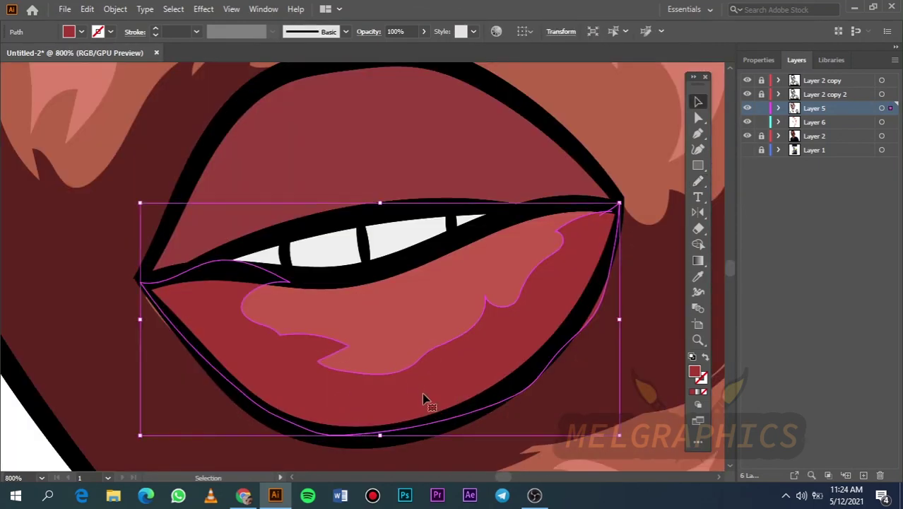
key(i)
click(593, 342)
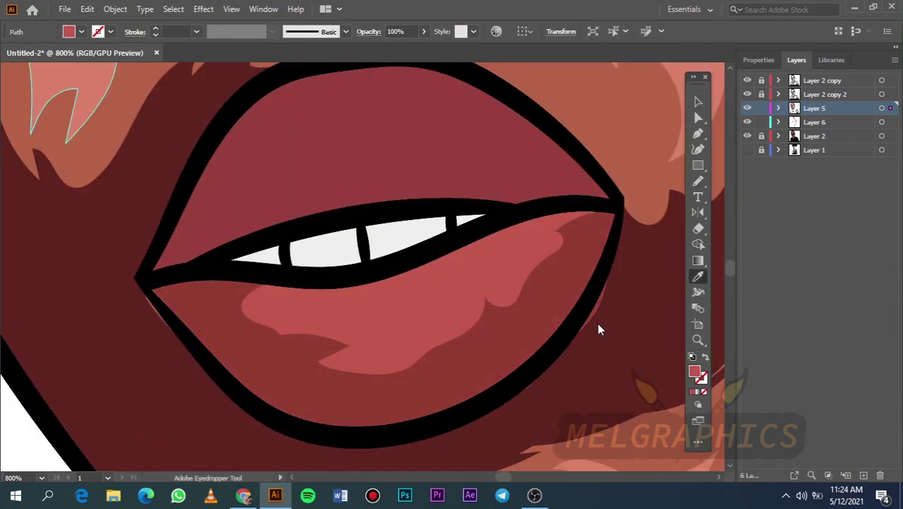
key(ctrl+z)
key(ctrl+shift+z)
key(ctrl+0)
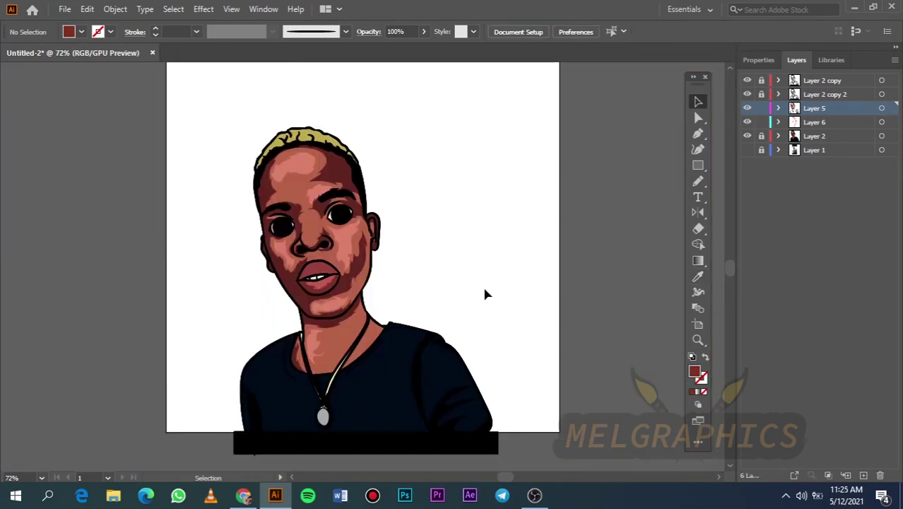
scroll(482, 284, up, 5)
scroll(362, 266, up, 2)
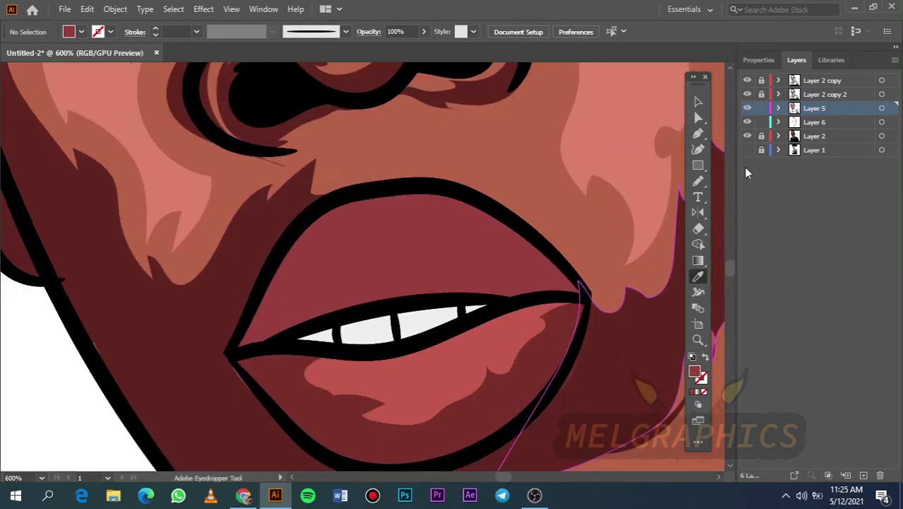
- Draw a wavy upper-lip shadow shape and recolour it with a sampled darker tone
click(747, 136)
click(698, 180)
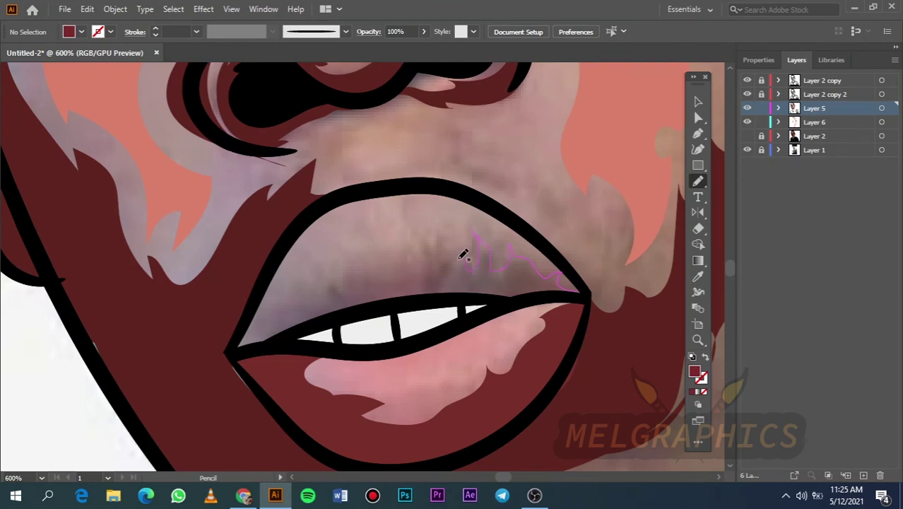
drag(254, 318, 584, 286)
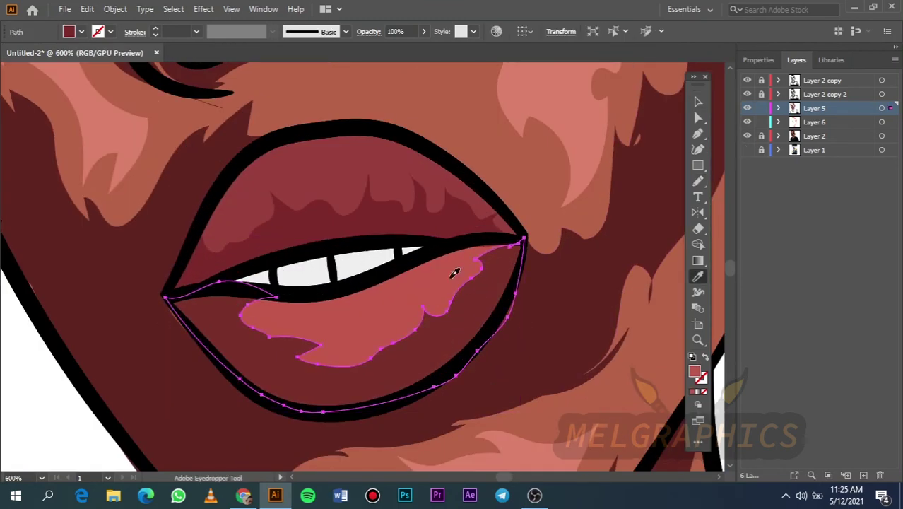
click(455, 268)
- Select the lower- and upper-lip shapes to check them, then deselect
key(v)
drag(476, 303, 178, 234)
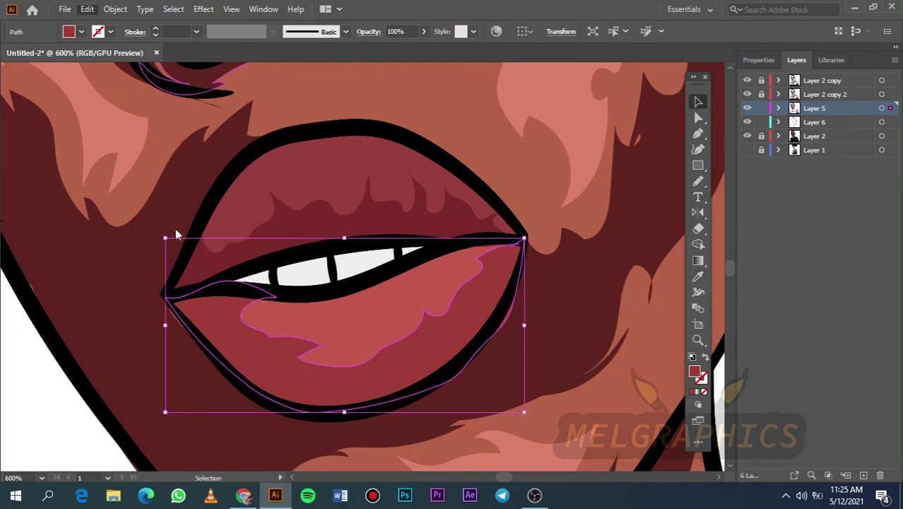
click(376, 233)
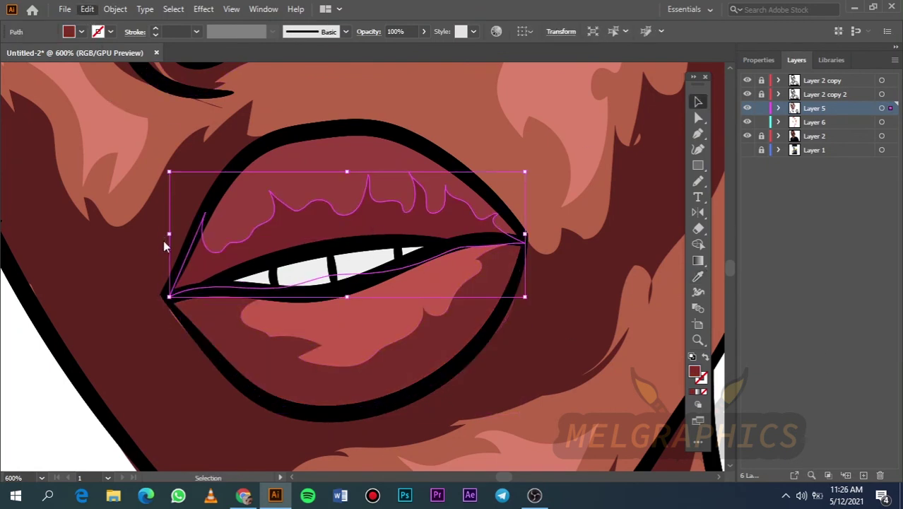
key(ctrl+shift+a)
key(ctrl+0)
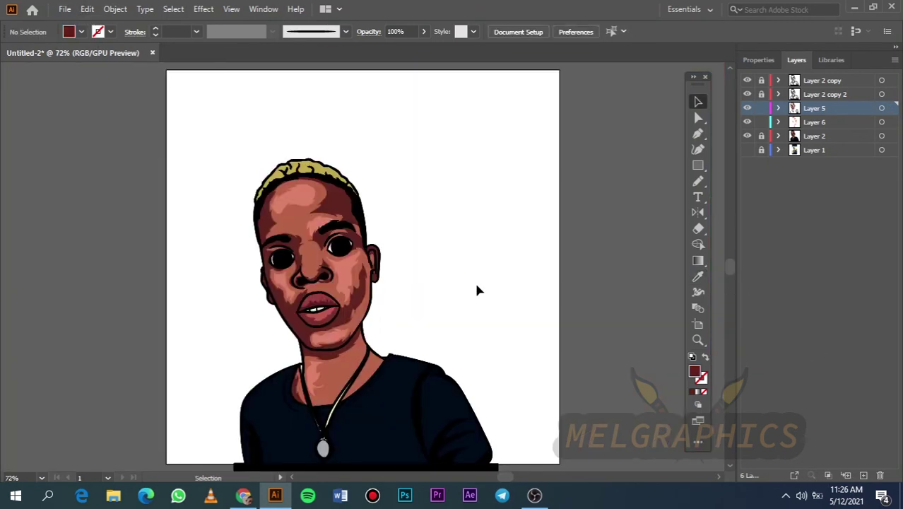
- Try a curved pupil highlight with the Pen tool, then undo it
scroll(281, 260, up, 5)
scroll(202, 256, up, 4)
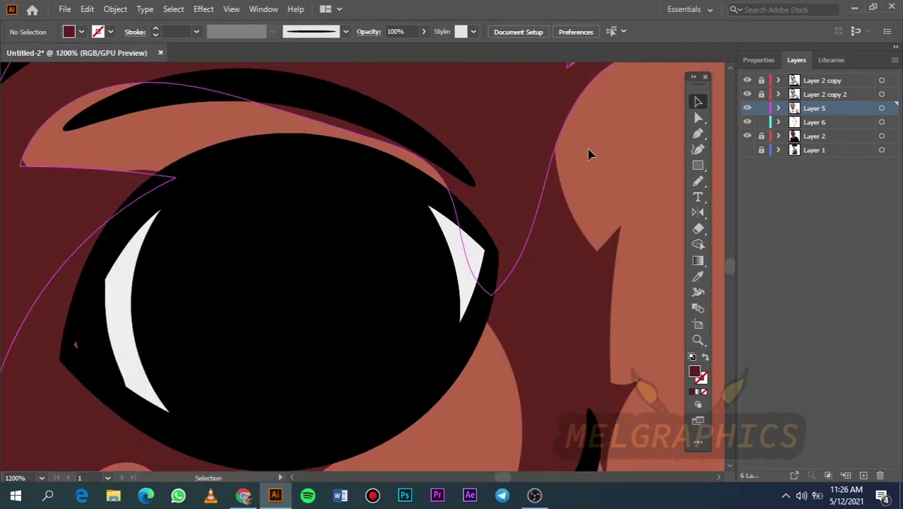
key(p)
click(195, 205)
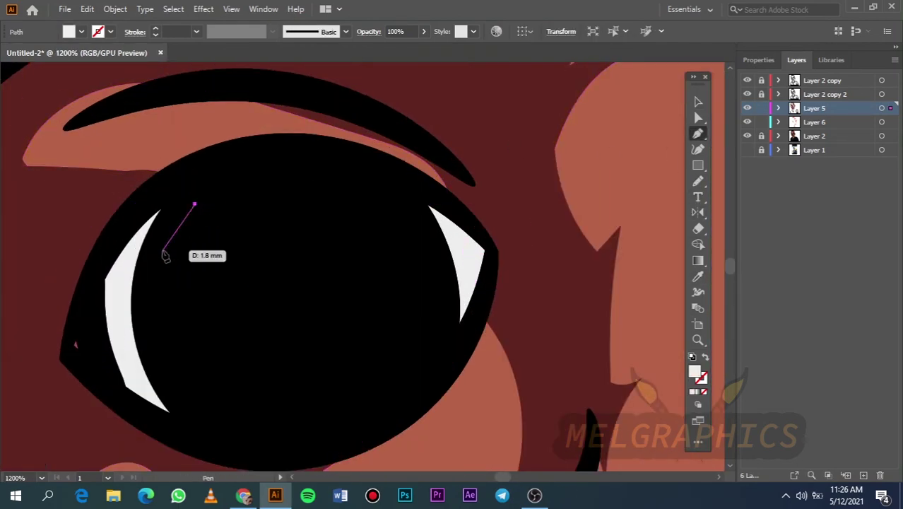
drag(171, 317, 193, 391)
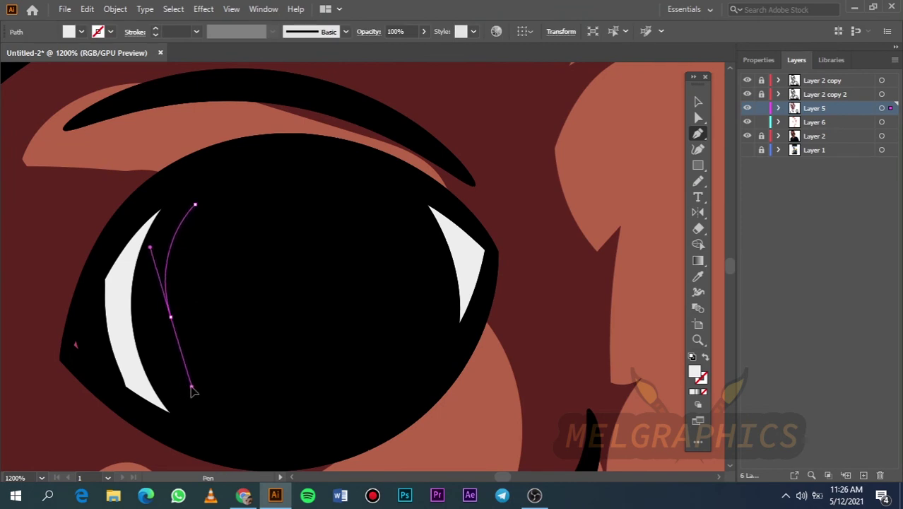
key(ctrl+z)
key(ctrl+z)
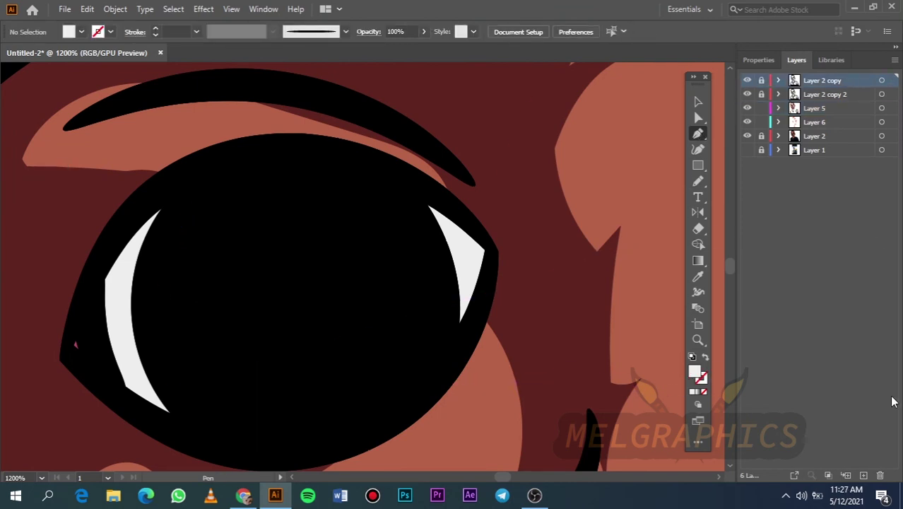
- Create Layer 7 and draw a curved white highlight path inside the pupil
click(864, 475)
click(201, 198)
mouse_move(172, 349)
mouse_down()
mouse_move(198, 413)
mouse_move(205, 408)
mouse_up()
ctrl+click(317, 307)
key(l)
key(v)
key(ctrl+0)
click(435, 239)
- Redraw the curved white streak inside the pupil and finish the path
scroll(435, 239, up, 5)
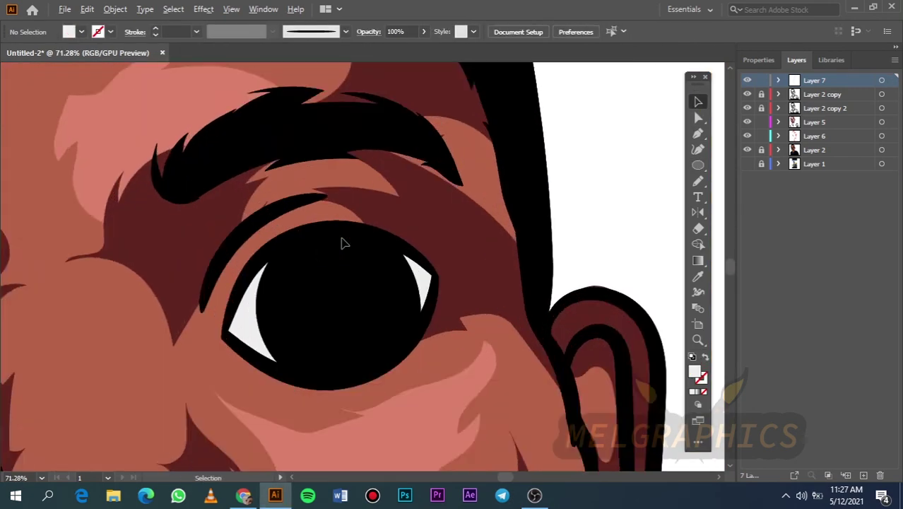
scroll(341, 243, up, 1)
key(p)
click(368, 246)
drag(416, 352, 413, 353)
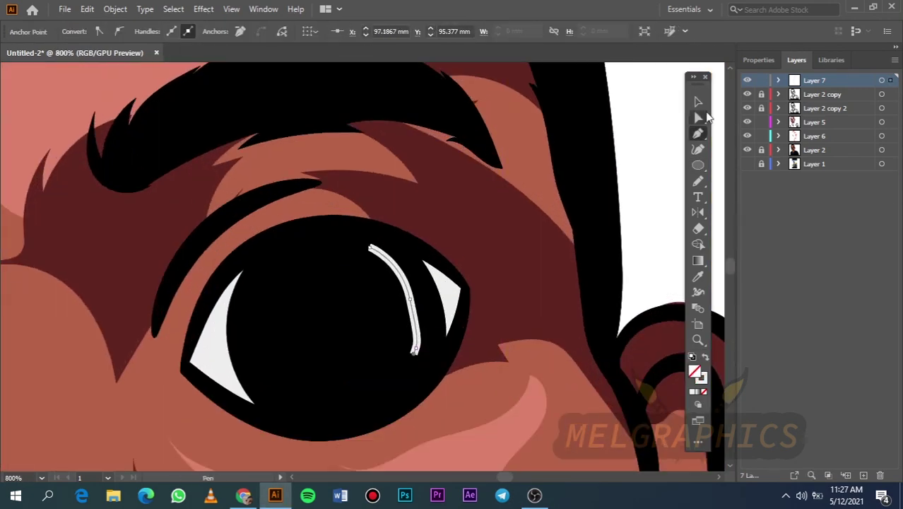
click(700, 105)
- Paste a small white dot in front inside the pupil and select it for copying
key(ctrl+shift+a)
key(ctrl+f)
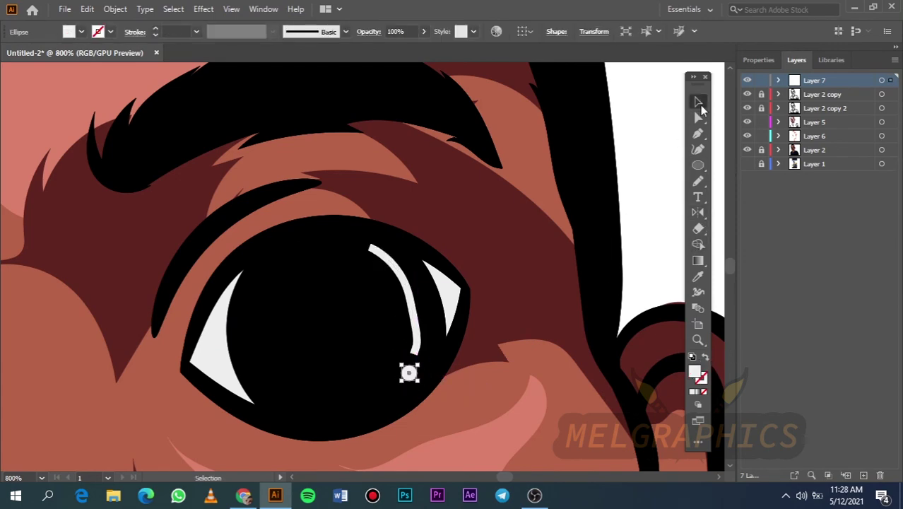
key(ctrl+shift+a)
key(ctrl+0)
scroll(339, 245, up, 3)
click(402, 306)
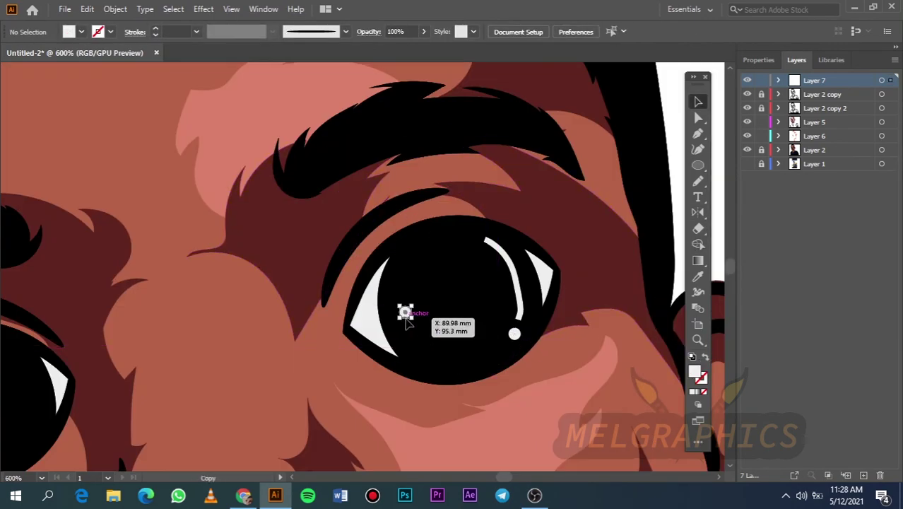